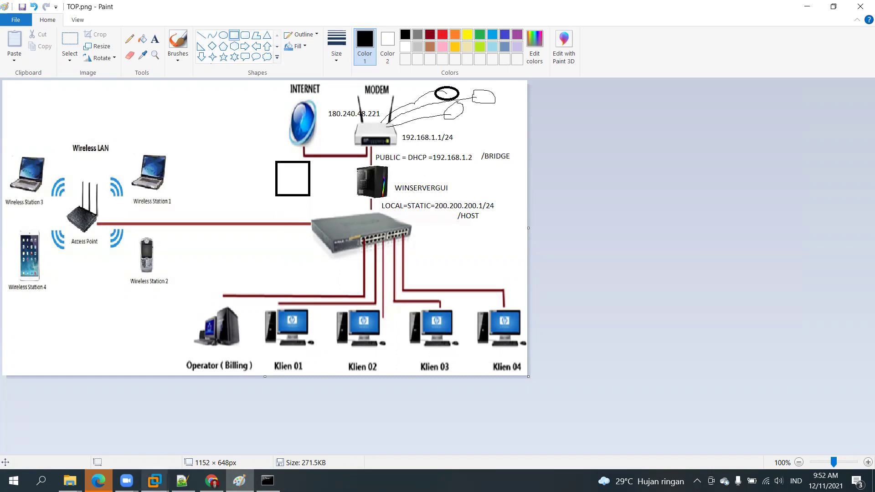
# Switch to VMware Workstation and examine the NetPublic and NetLocal addresses in the Windows Server 2019 Command Prompt output.
pyautogui.moveTo(155, 480)
pyautogui.click(301, 421)
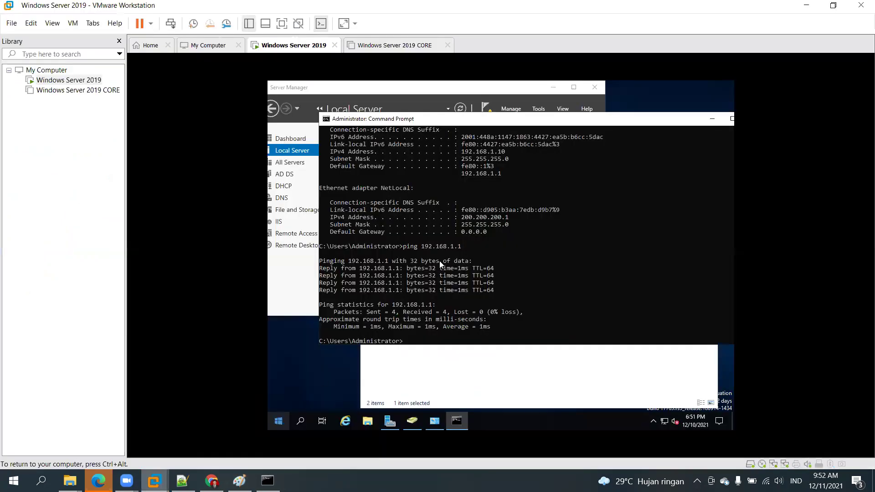
pyautogui.click(454, 262)
pyautogui.scroll(-2, 458, 254)
pyautogui.scroll(4, 458, 254)
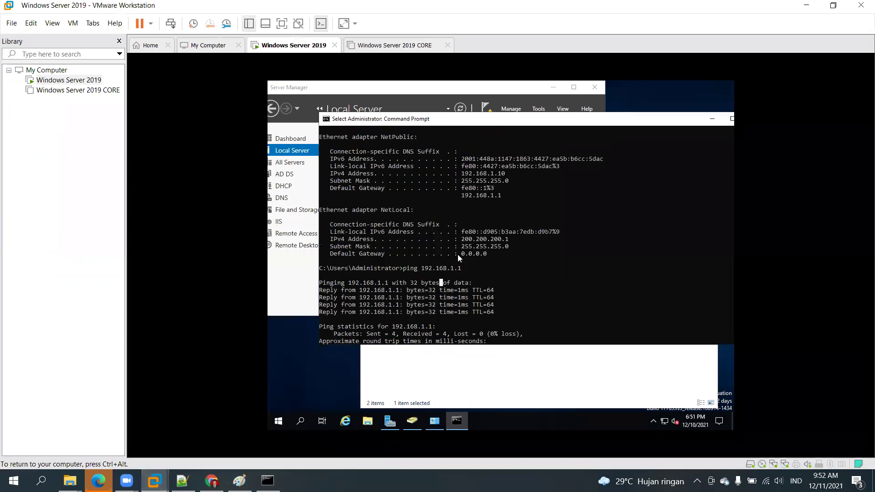
pyautogui.scroll(1, 457, 255)
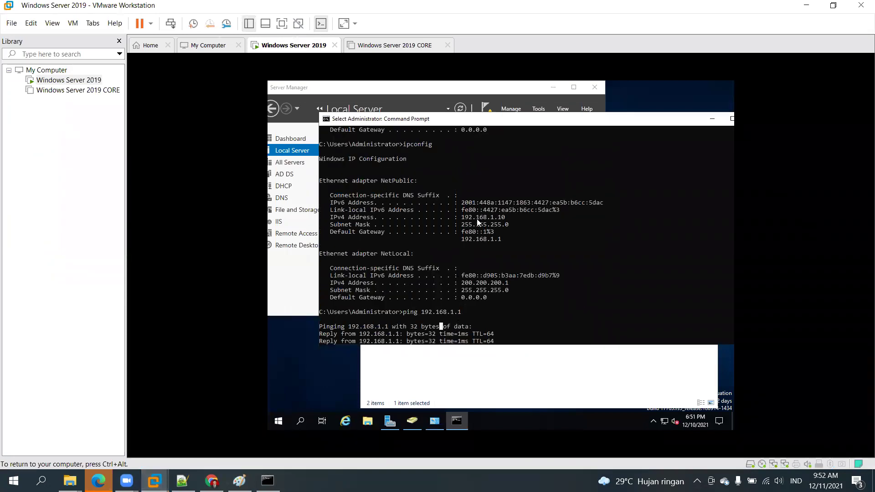
pyautogui.moveTo(459, 238); pyautogui.dragTo(507, 241)
pyautogui.moveTo(464, 285); pyautogui.dragTo(363, 276)
pyautogui.click(461, 285)
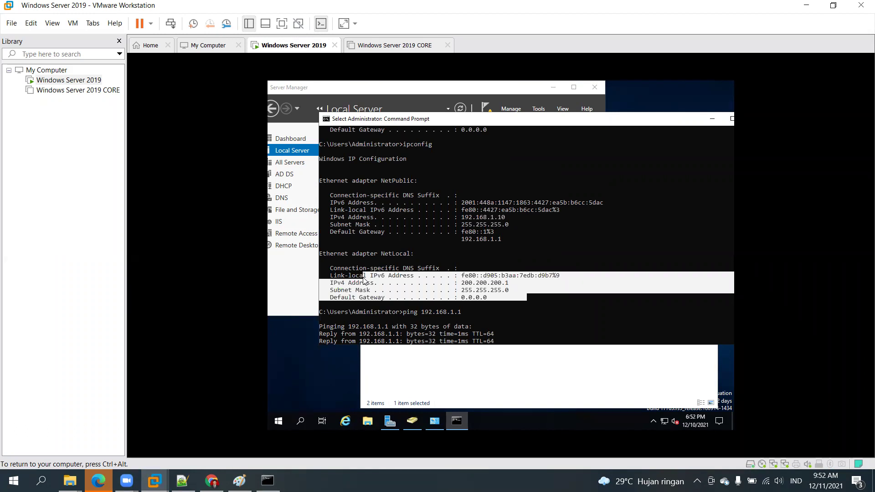
pyautogui.click(506, 283)
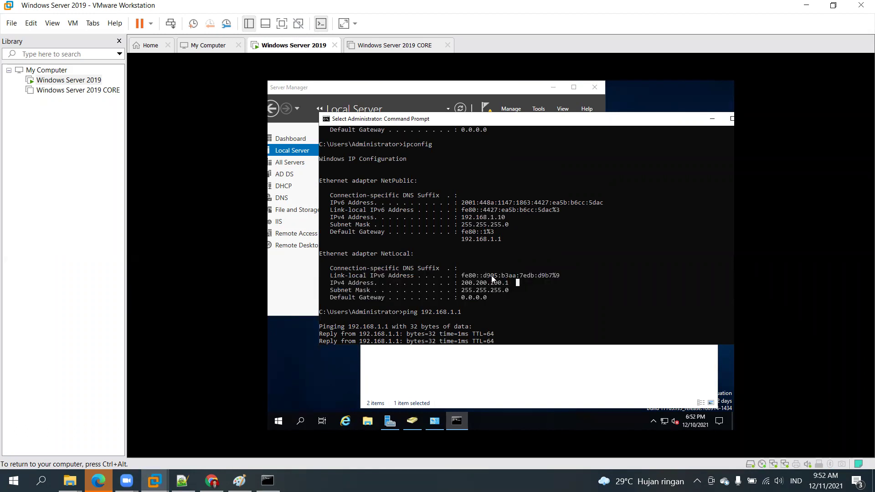
pyautogui.moveTo(522, 232); pyautogui.dragTo(370, 211)
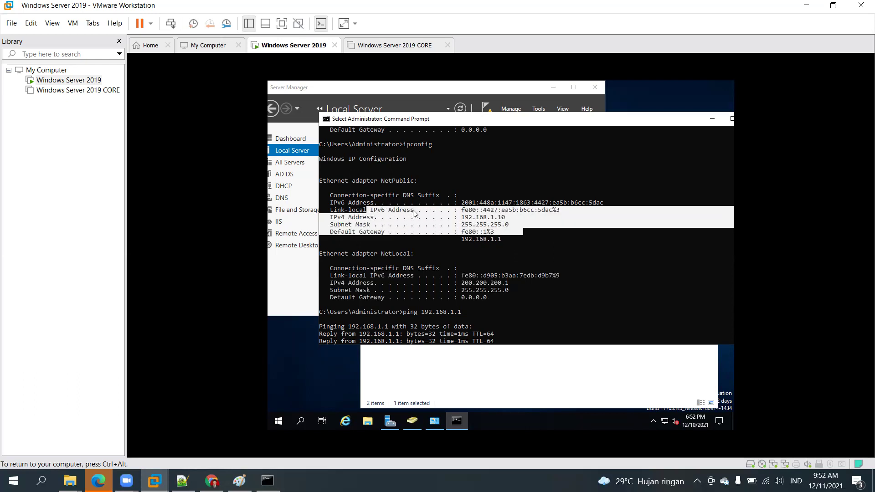
pyautogui.click(535, 238)
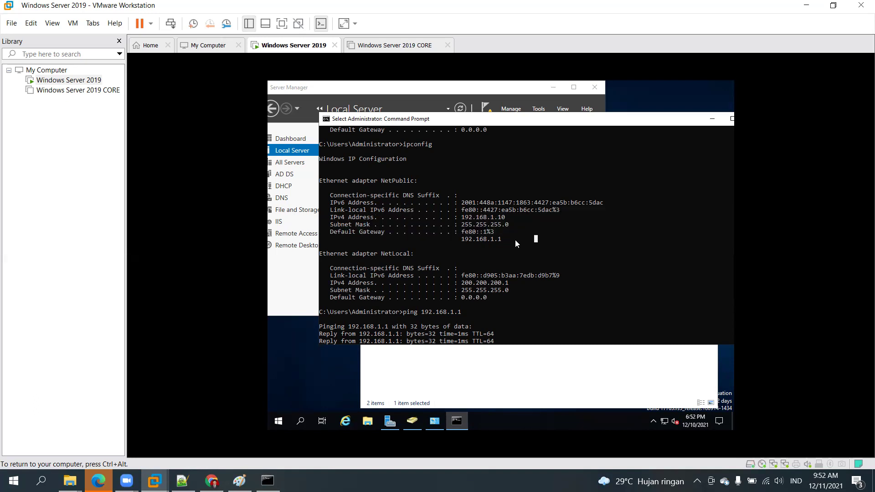
pyautogui.moveTo(499, 239); pyautogui.dragTo(482, 235)
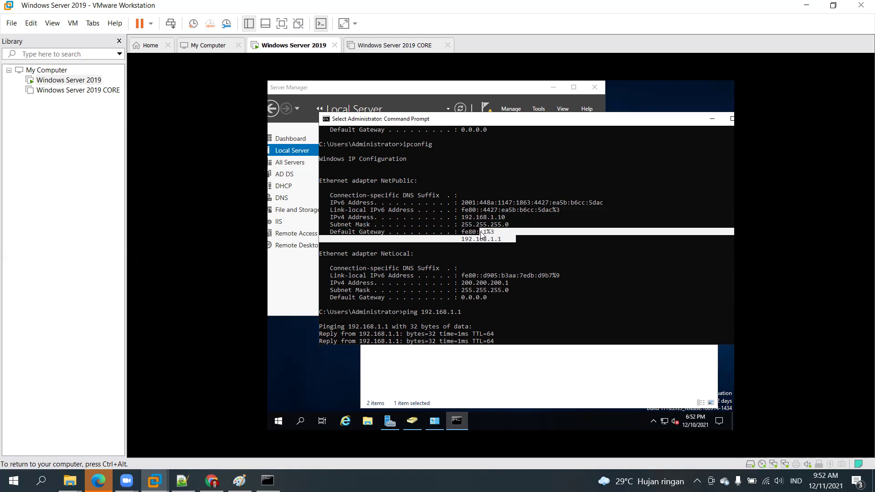
pyautogui.click(503, 204)
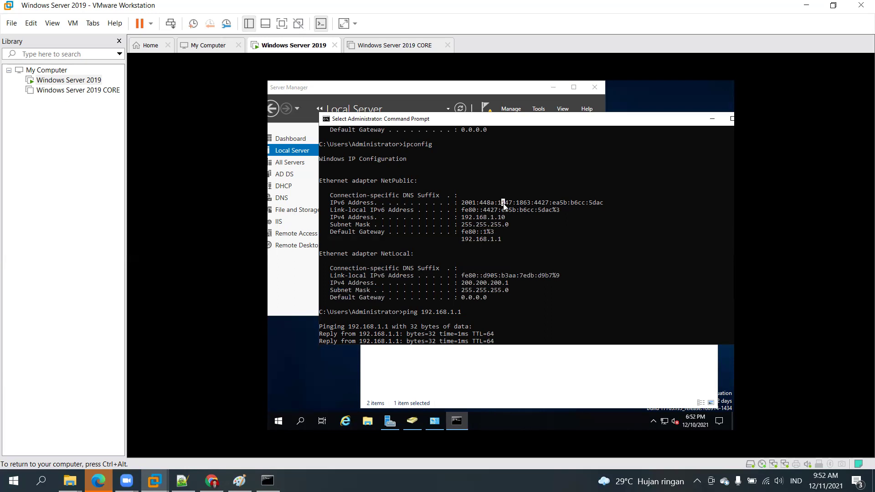
pyautogui.moveTo(379, 270); pyautogui.dragTo(496, 304)
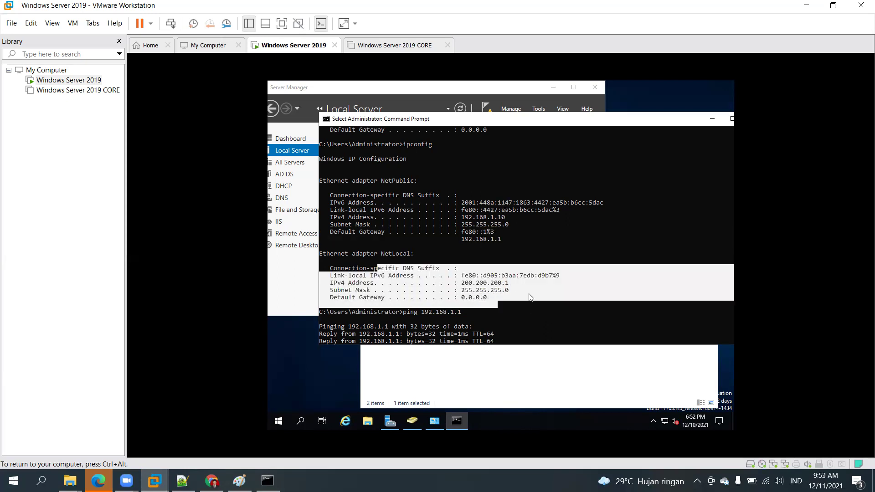
pyautogui.click(475, 302)
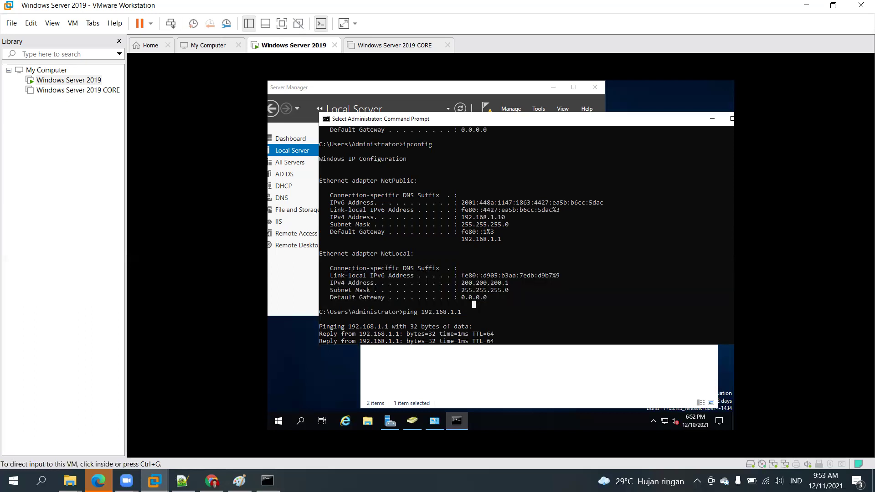
pyautogui.moveTo(165, 479)
pyautogui.click(190, 427)
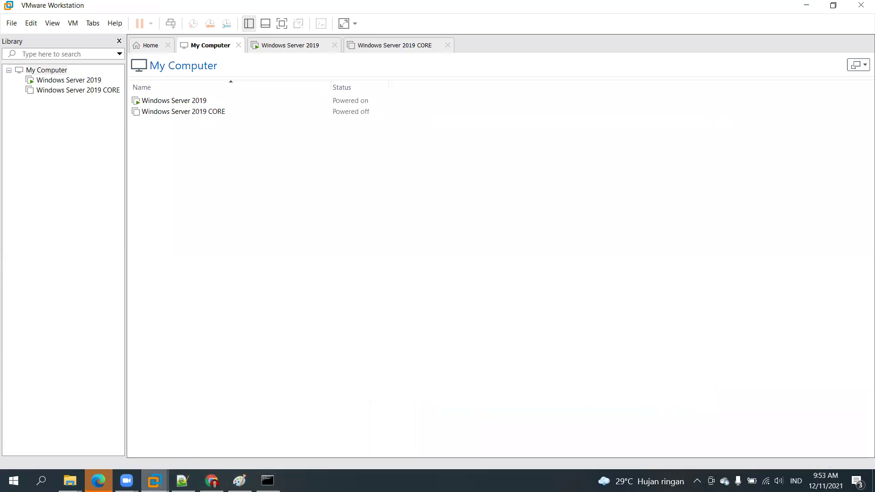
pyautogui.moveTo(154, 479)
pyautogui.click(333, 438)
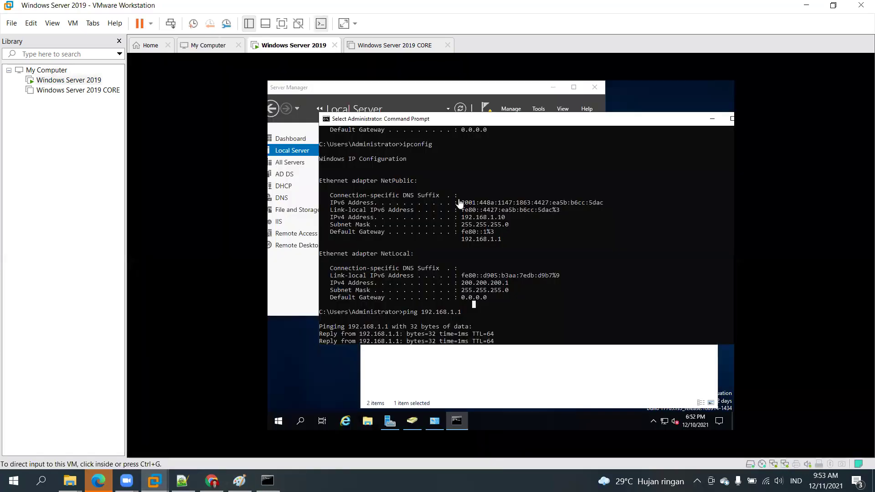
# Minimize the server's Command Prompt to reveal its Network Connections window, with no adapter selected.
pyautogui.click(714, 123)
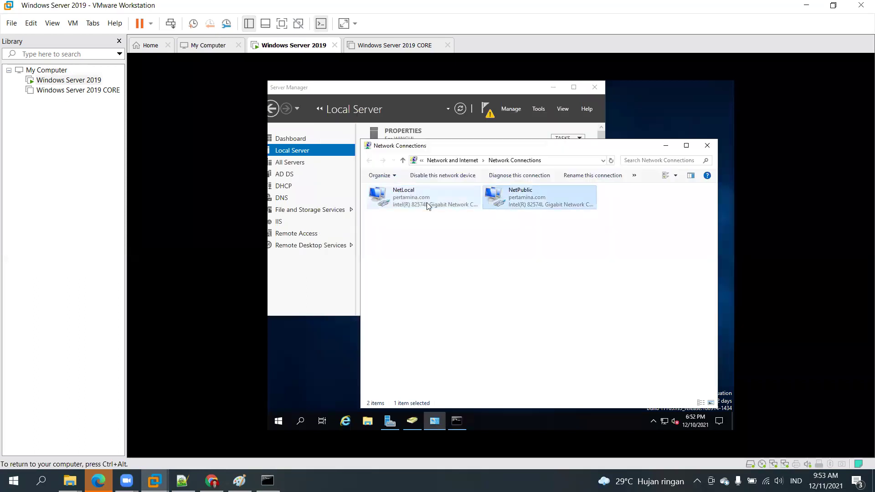
pyautogui.click(442, 273)
pyautogui.hotkey('ctrl', 'alt')
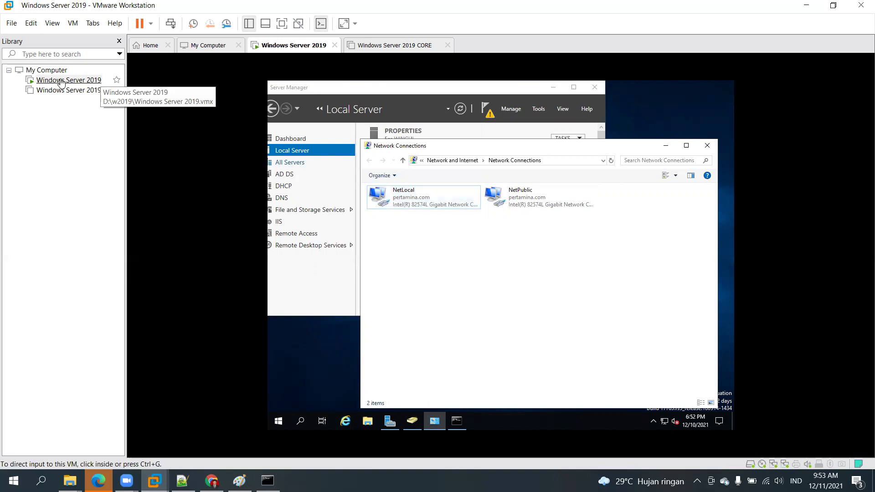
# Open the Windows Server 2019 virtual machine settings beside Network Connections and examine the connection types of Network Adapter and Network Adapter 2.
pyautogui.rightClick(62, 81)
pyautogui.click(138, 264)
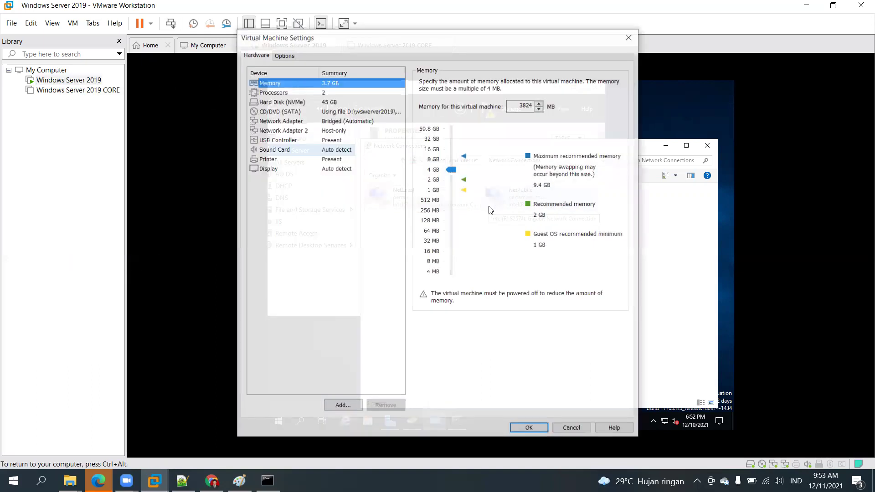
pyautogui.click(284, 122)
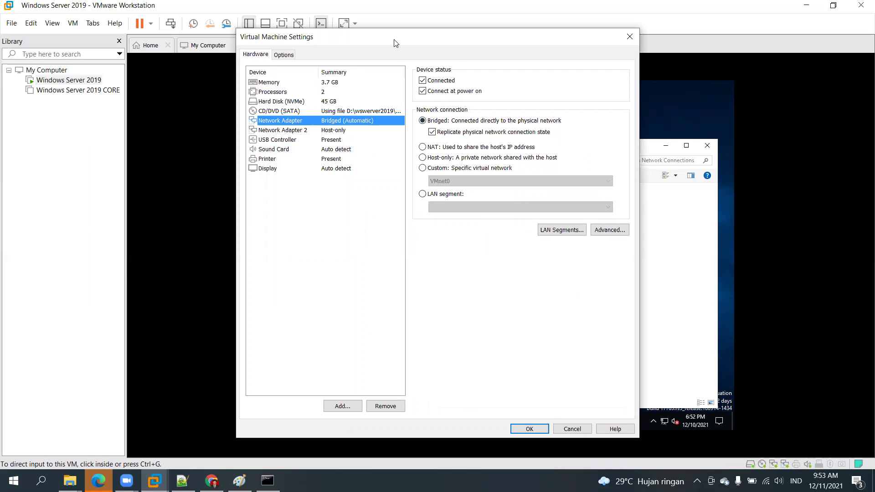
pyautogui.moveTo(394, 44); pyautogui.dragTo(205, 126)
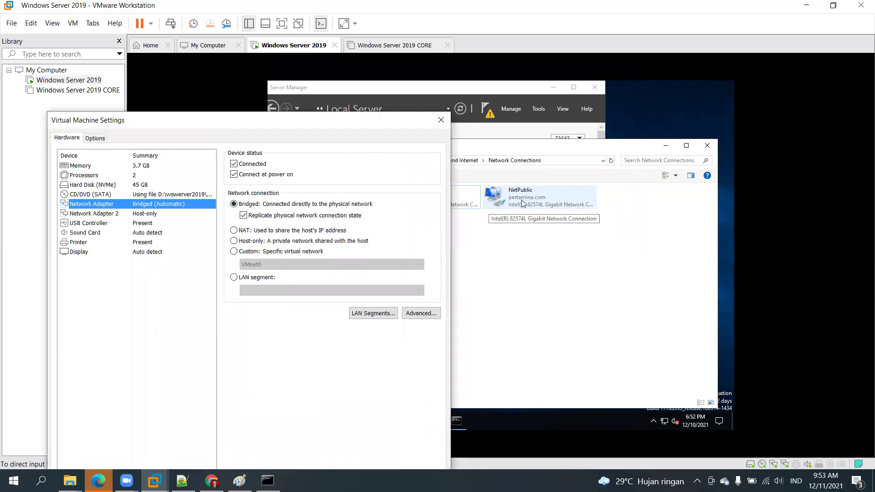
pyautogui.click(67, 214)
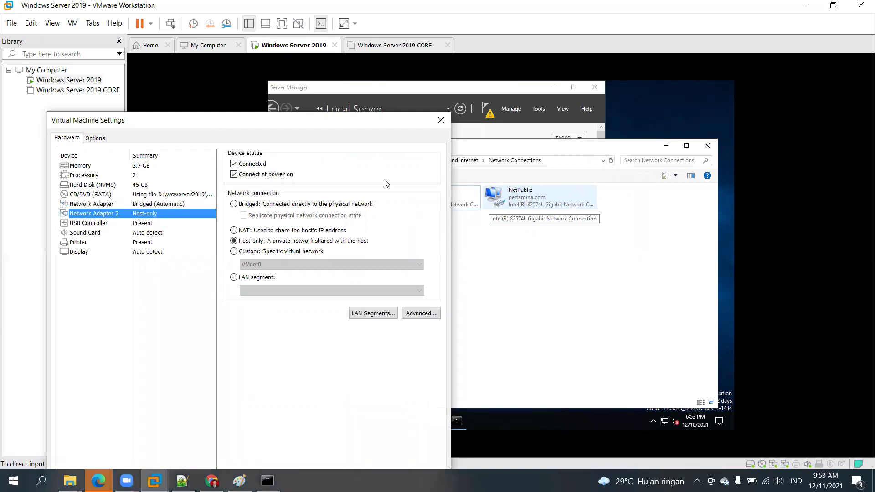
pyautogui.moveTo(354, 123); pyautogui.dragTo(273, 124)
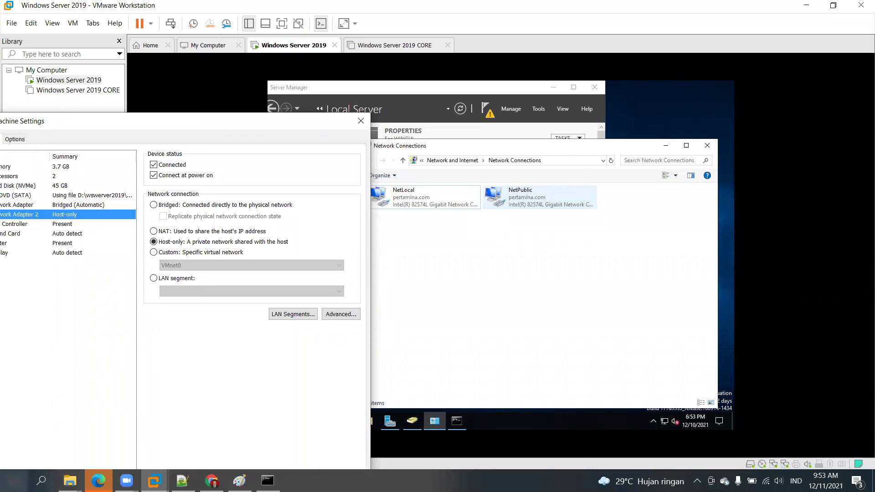
# Switch to the host computer's command prompt and run ipconfig to check its network adapters.
pyautogui.hotkey('alt', 'Tab')
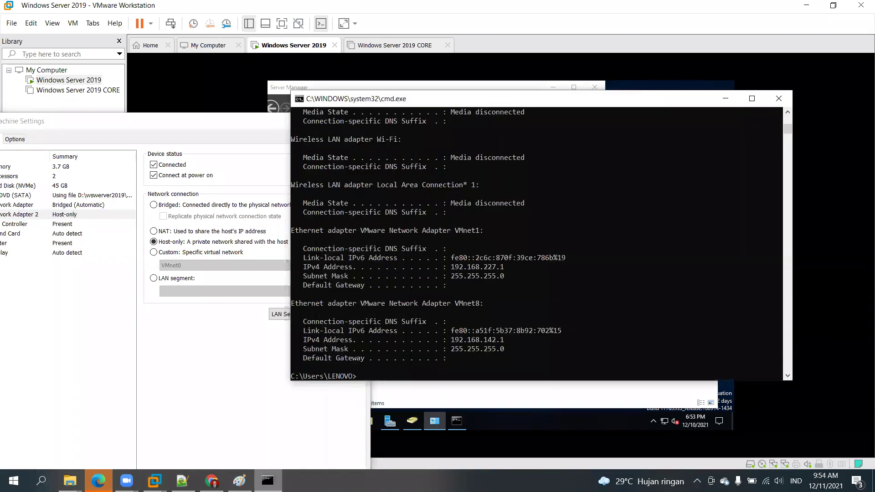
pyautogui.click(424, 332)
pyautogui.press('Escape')
pyautogui.press('Up')
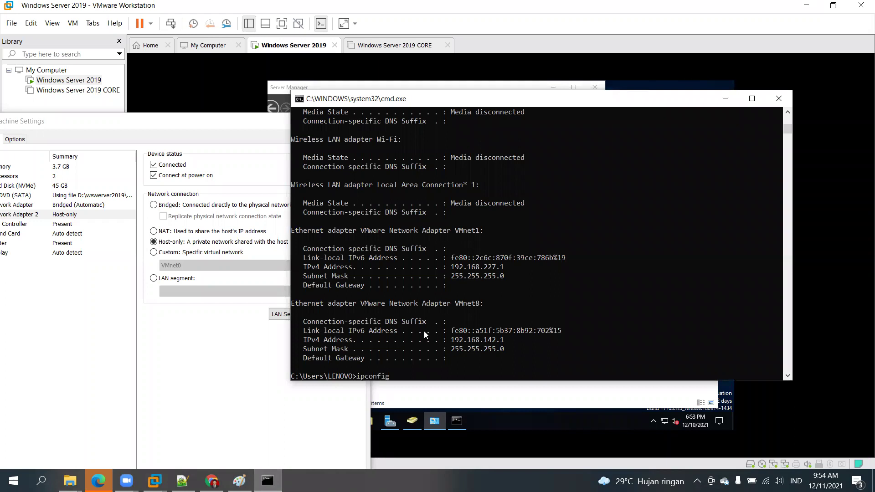
pyautogui.press('Return')
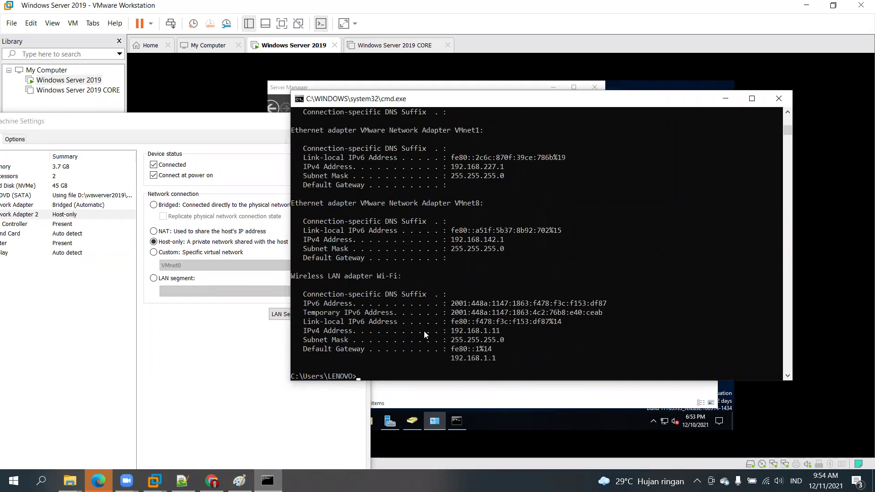
pyautogui.moveTo(437, 99); pyautogui.dragTo(391, 178)
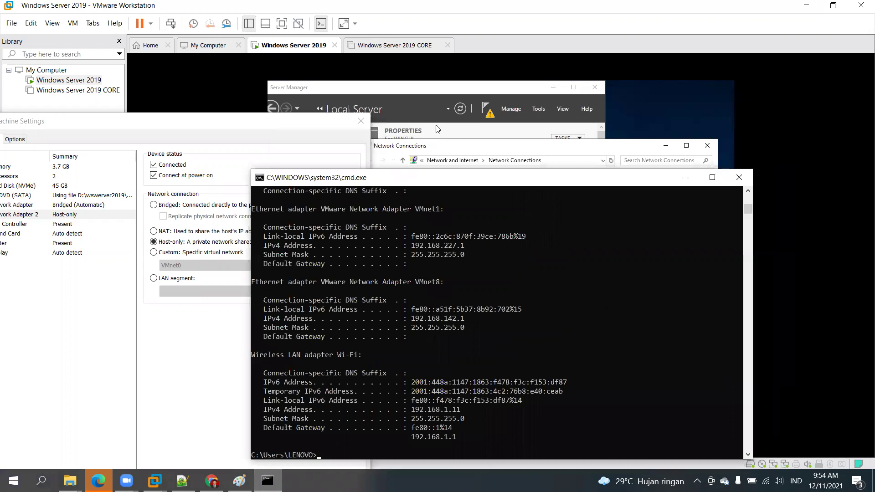
# Compare the connection settings of the two network adapters, then close the virtual machine settings and minimize Network Connections.
pyautogui.click(454, 143)
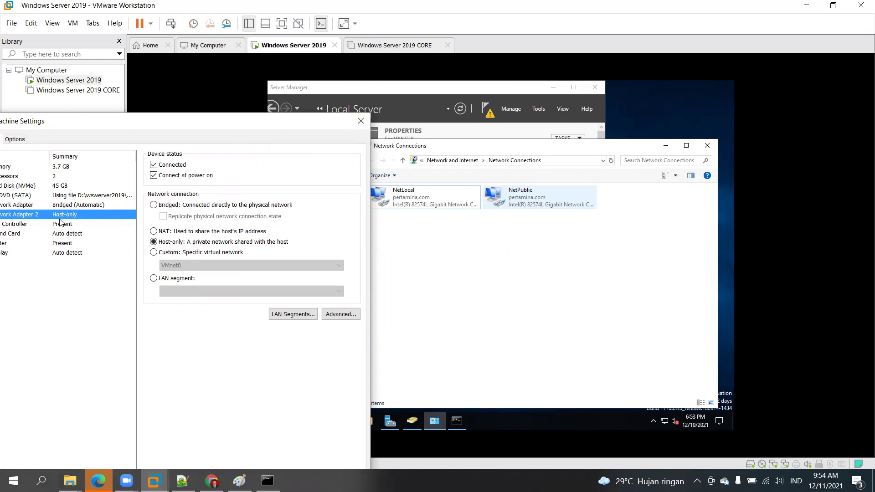
pyautogui.click(26, 207)
pyautogui.click(24, 218)
pyautogui.click(28, 210)
pyautogui.click(28, 215)
pyautogui.click(28, 206)
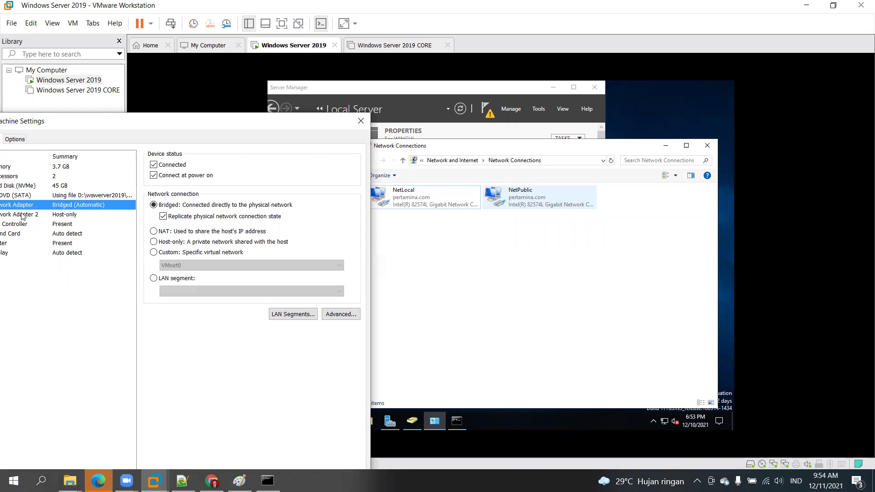
pyautogui.click(24, 216)
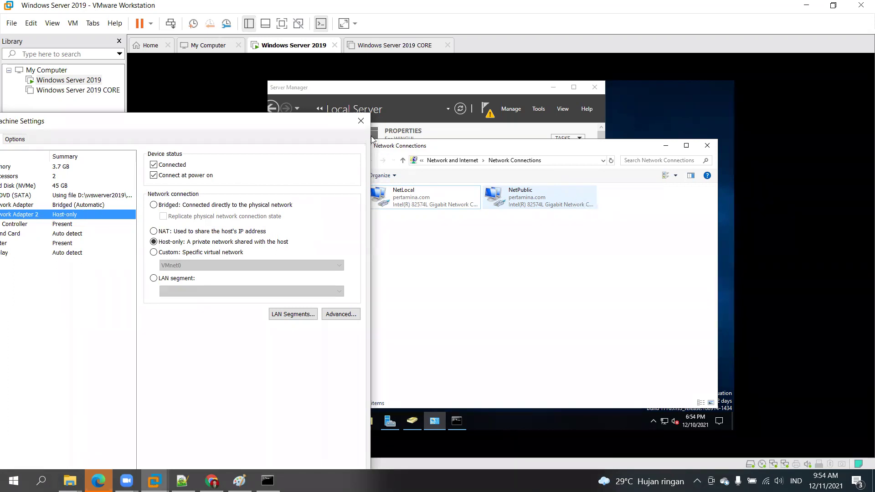
pyautogui.click(362, 126)
pyautogui.click(666, 145)
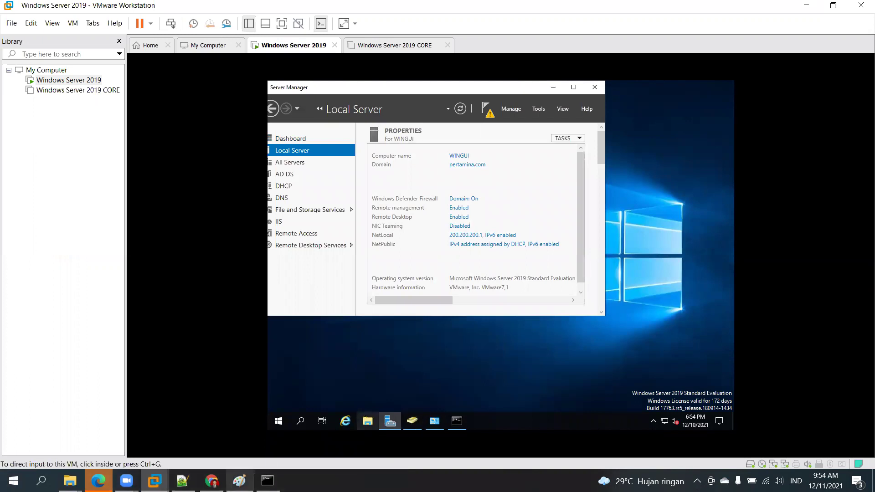
# In the TOP.png diagram in Paint, draw a thin rectangle about 735 × 7 px across the client computers and a box about 100 × 92 px around the server.
pyautogui.click(240, 481)
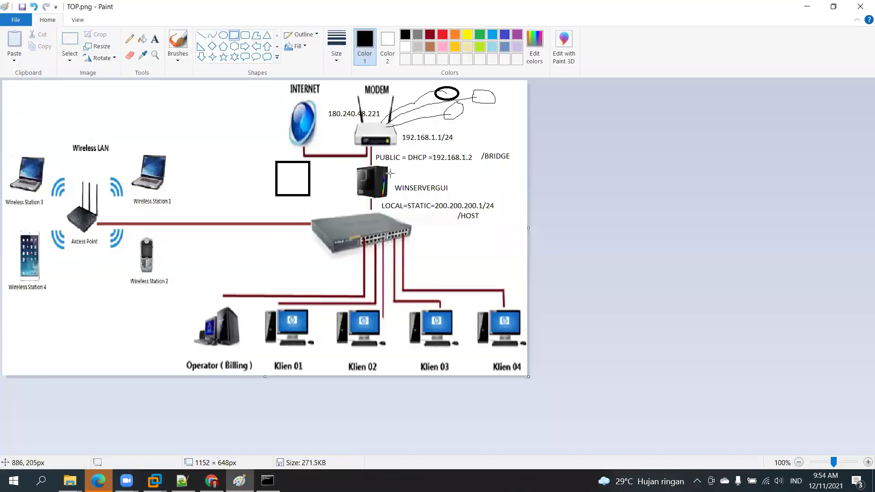
pyautogui.moveTo(194, 326); pyautogui.dragTo(528, 324)
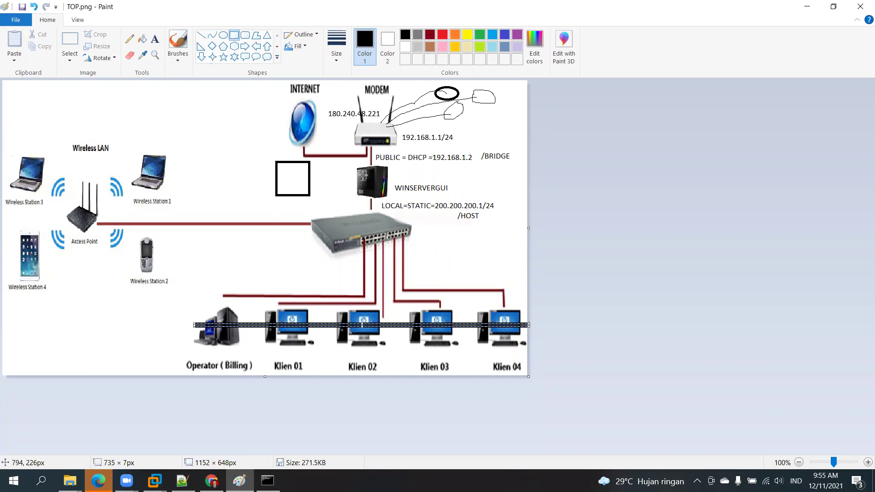
pyautogui.moveTo(344, 163); pyautogui.dragTo(390, 205)
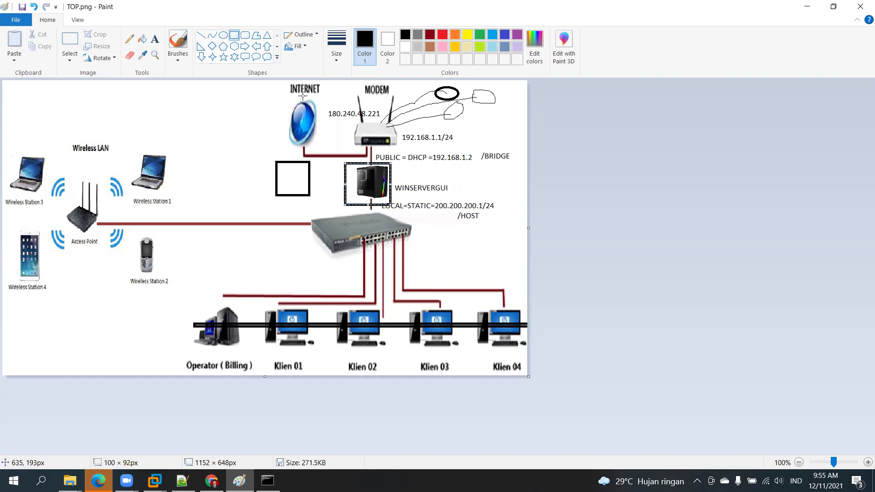
# Add the text label "200.200.200" beside the Operator (Billing) computer in the diagram.
pyautogui.click(155, 41)
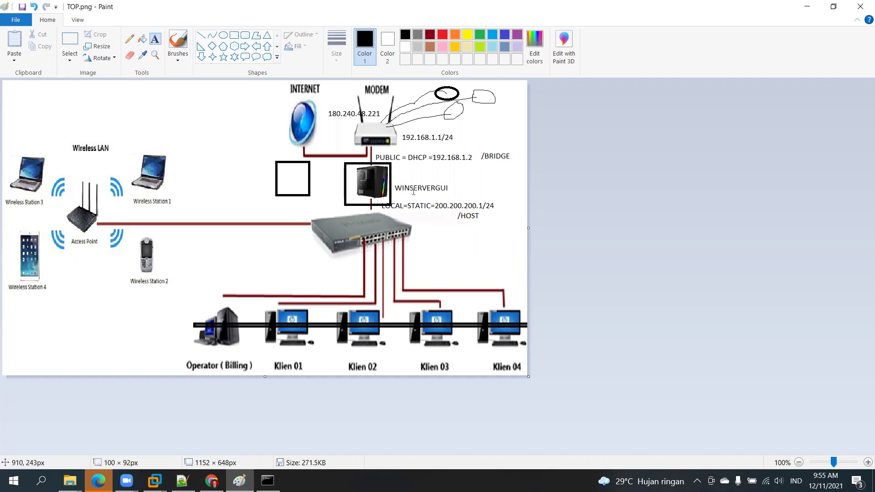
pyautogui.click(114, 327)
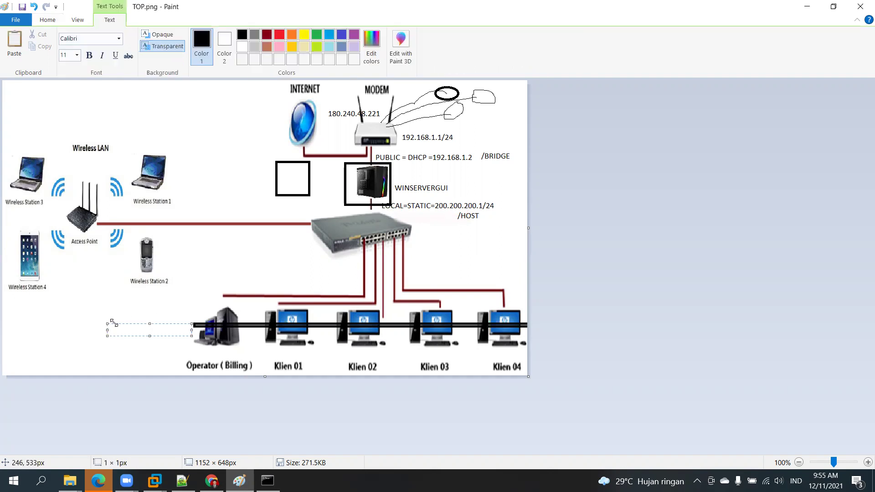
pyautogui.write('200.200.200')
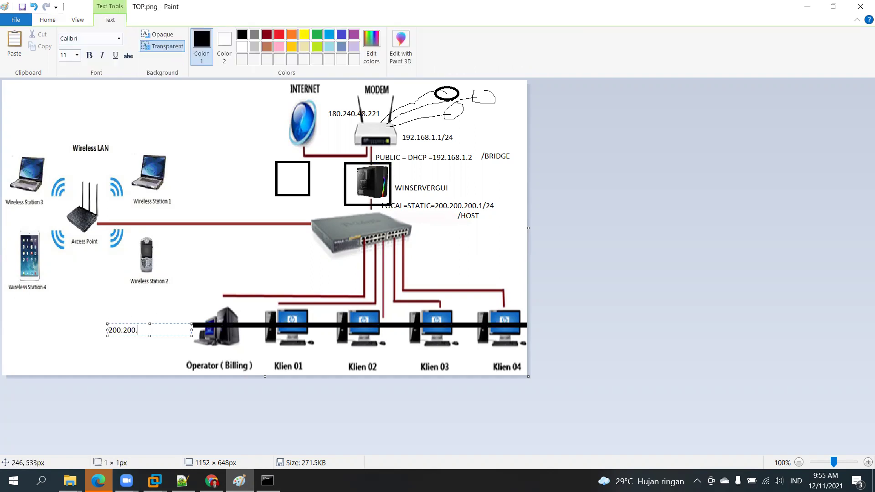
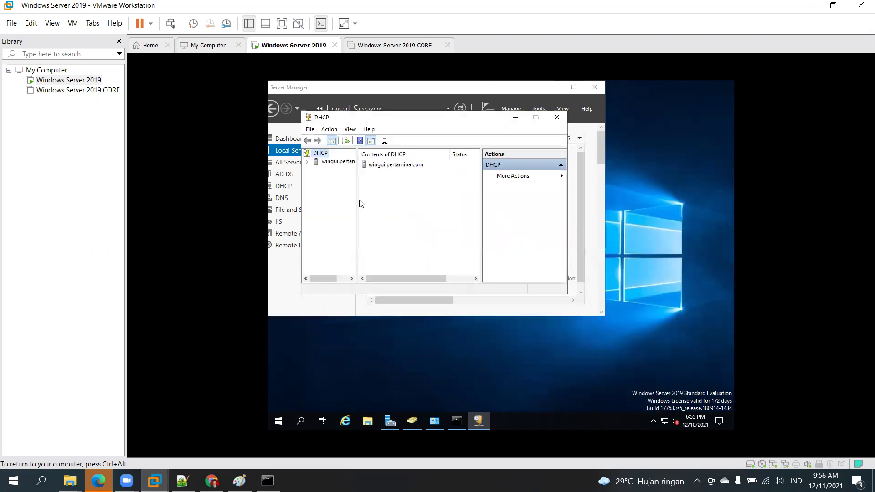
# Expand wingui.pertamina.com and its IPv4 node in the DHCP console, maximizing the console and widening its tree pane.
pyautogui.moveTo(358, 200); pyautogui.dragTo(404, 200)
pyautogui.click(332, 162)
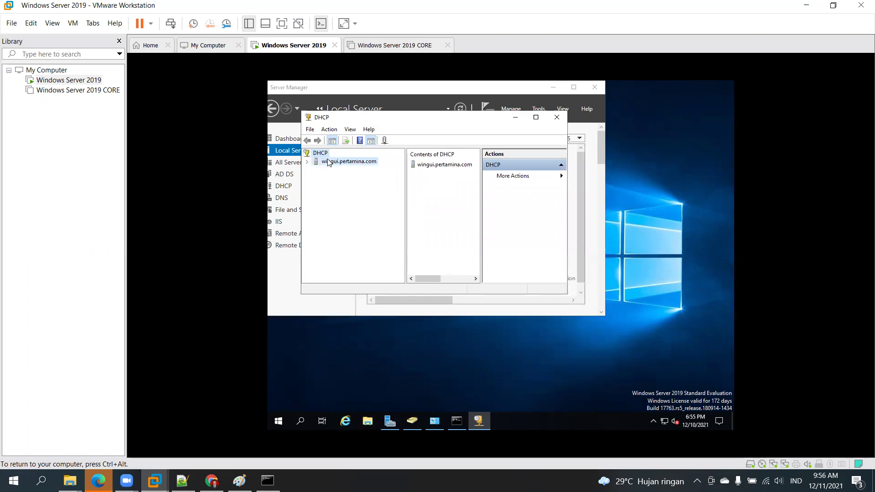
pyautogui.click(308, 162)
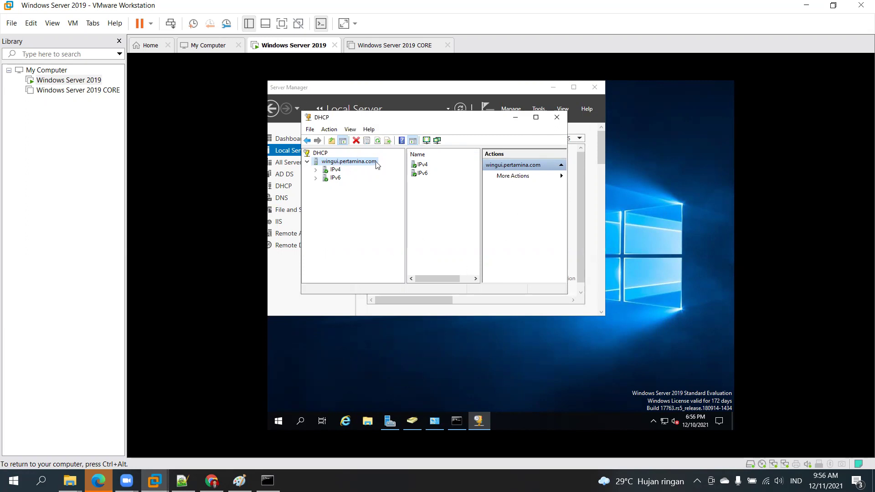
pyautogui.rightClick(354, 165)
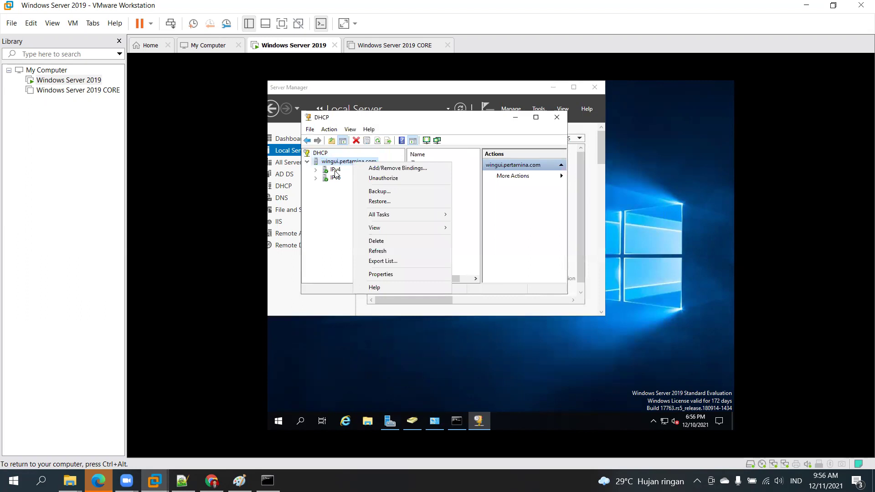
pyautogui.doubleClick(336, 171)
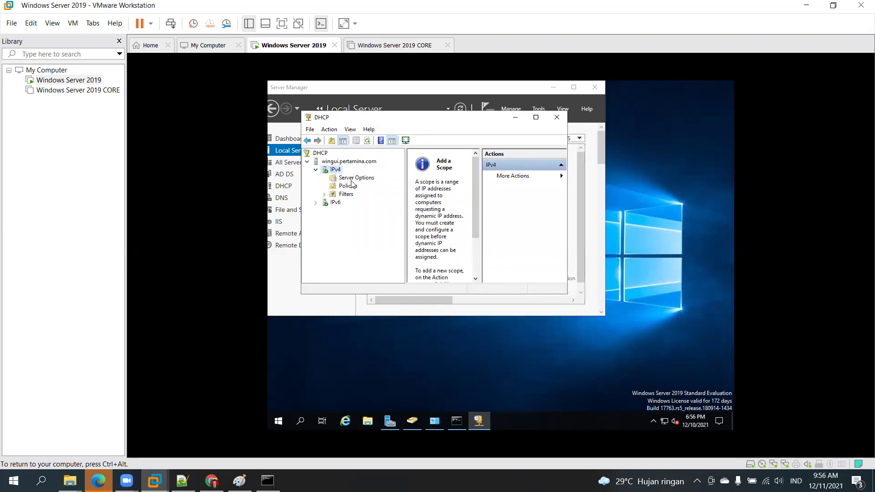
pyautogui.click(536, 118)
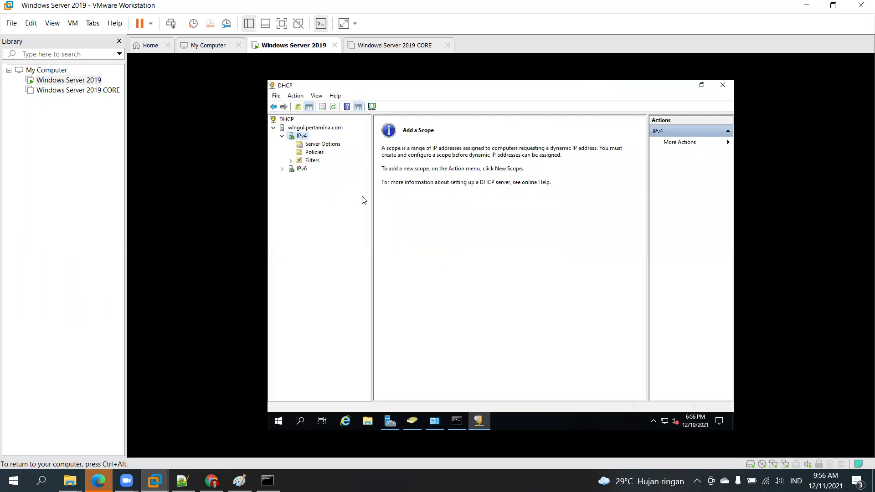
pyautogui.moveTo(371, 201); pyautogui.dragTo(385, 203)
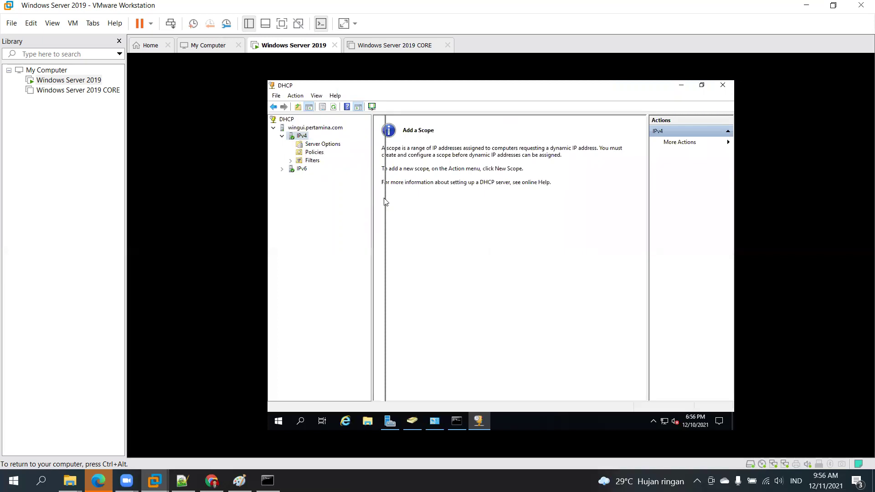
# Expand the IPv6 node and look through the IPv6 and IPv4 entries, including their Server Options.
pyautogui.click(282, 169)
pyautogui.click(319, 177)
pyautogui.click(303, 169)
pyautogui.click(310, 177)
pyautogui.click(305, 169)
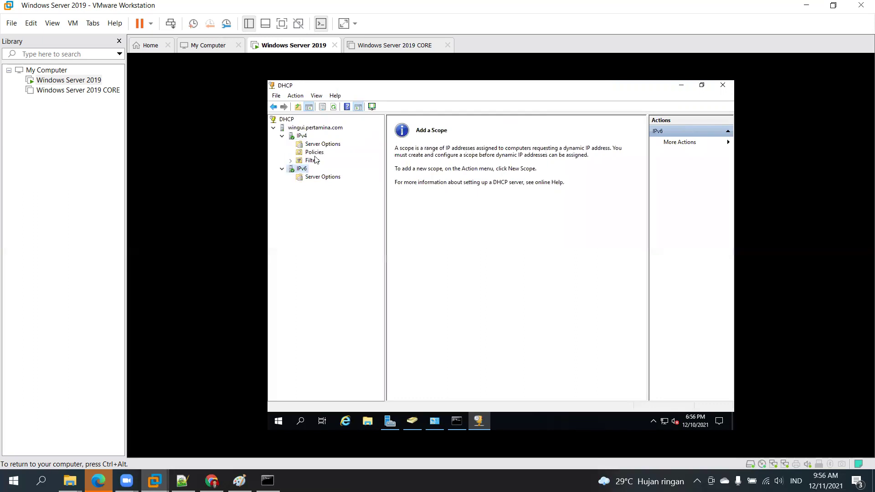
pyautogui.click(302, 135)
pyautogui.click(312, 145)
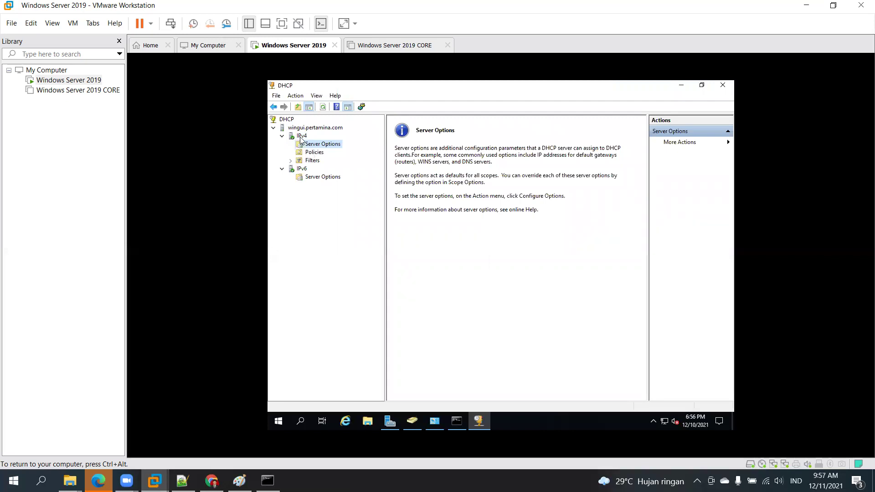
# Start a new IPv4 scope named "UCLient200 X" with the description "para client 200.200.200.100 s/d 200".
pyautogui.click(304, 137)
pyautogui.rightClick(306, 139)
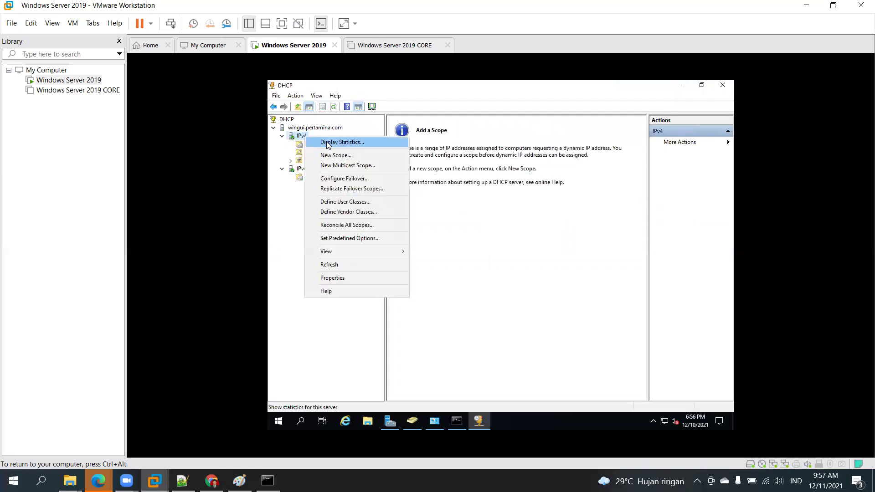
pyautogui.click(339, 155)
pyautogui.click(556, 331)
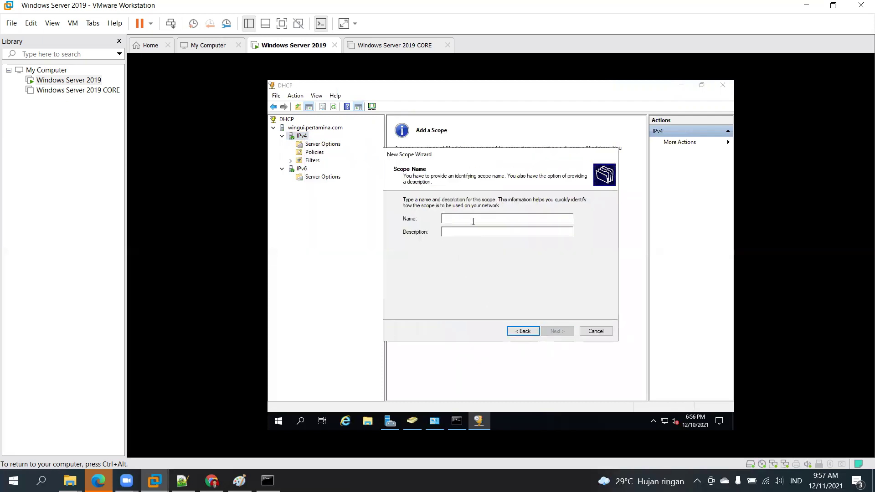
pyautogui.write('UCLient200 X')
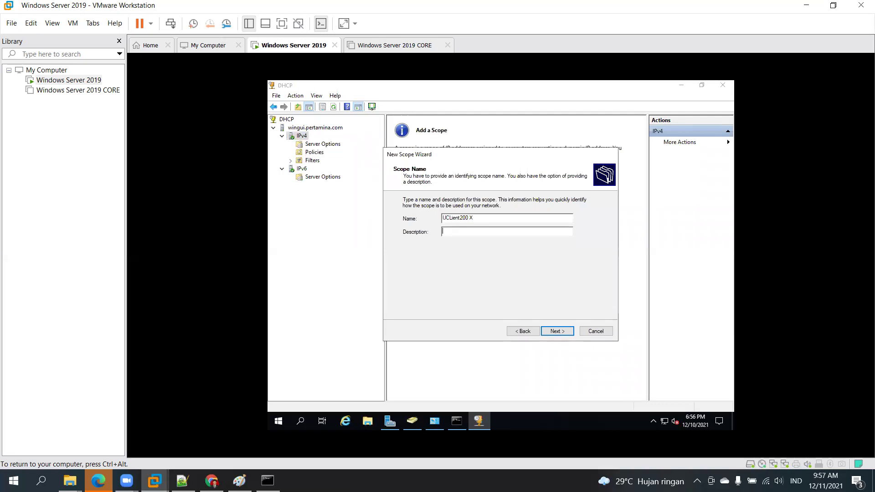
pyautogui.write('para client 200.200.200.100 s/d 200')
pyautogui.moveTo(525, 232); pyautogui.dragTo(442, 231)
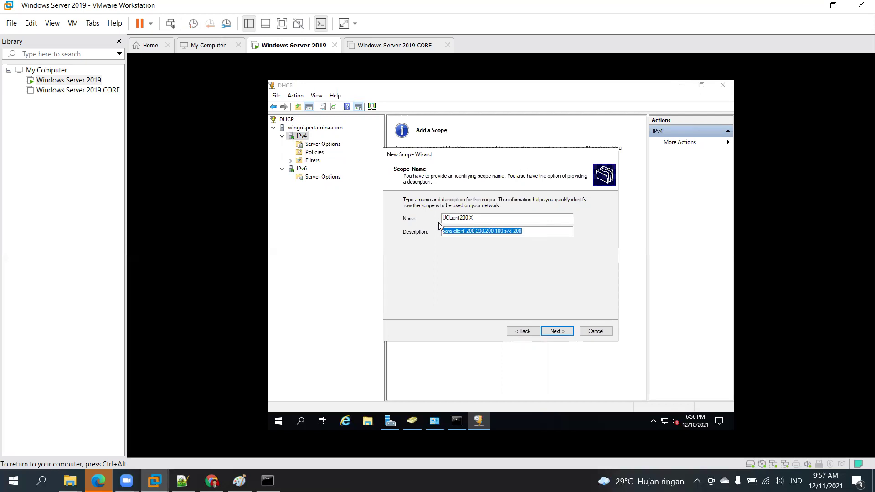
pyautogui.click(557, 331)
# Set the scope's address range from 200.200.200.100 to 200.200.200.200, keeping the 255.255.255.0 subnet mask.
pyautogui.write('200 . 200 . 200 . 100')
pyautogui.press('Tab')
pyautogui.write('200 . 20')
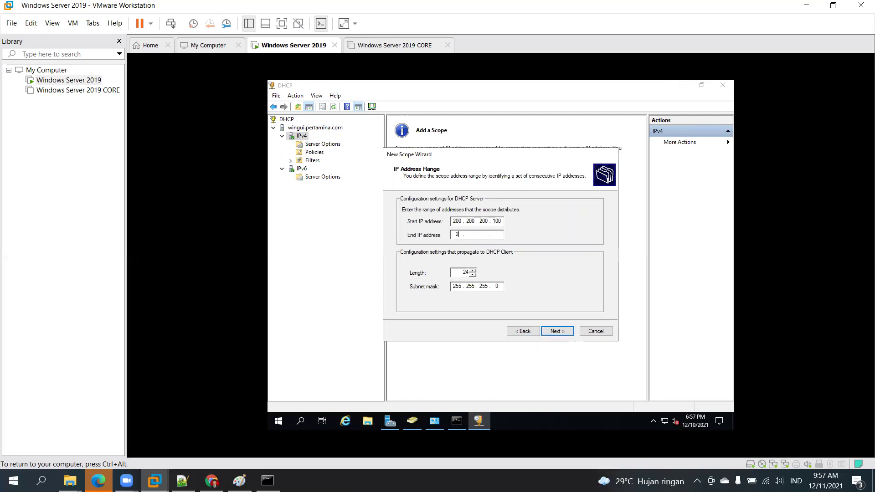
pyautogui.write('0 . 200 . 200')
pyautogui.click(558, 335)
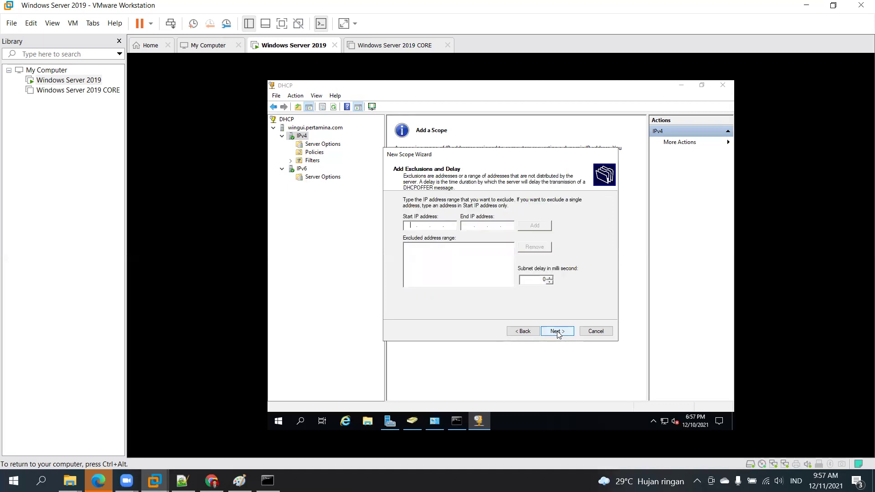
# Exclude the range 200.200.200.150 to 200.200.200.152 and the single address 200.200.200.155 from the scope.
pyautogui.click(412, 228)
pyautogui.write('200')
pyautogui.write('200200')
pyautogui.write('150')
pyautogui.write('200200200')
pyautogui.write('152')
pyautogui.click(526, 228)
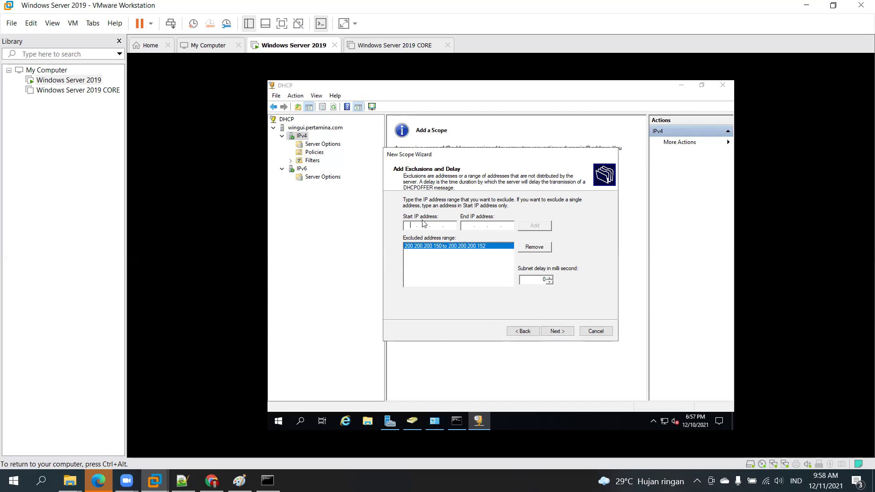
pyautogui.write('200 . 200 . 200 . 155')
pyautogui.click(549, 224)
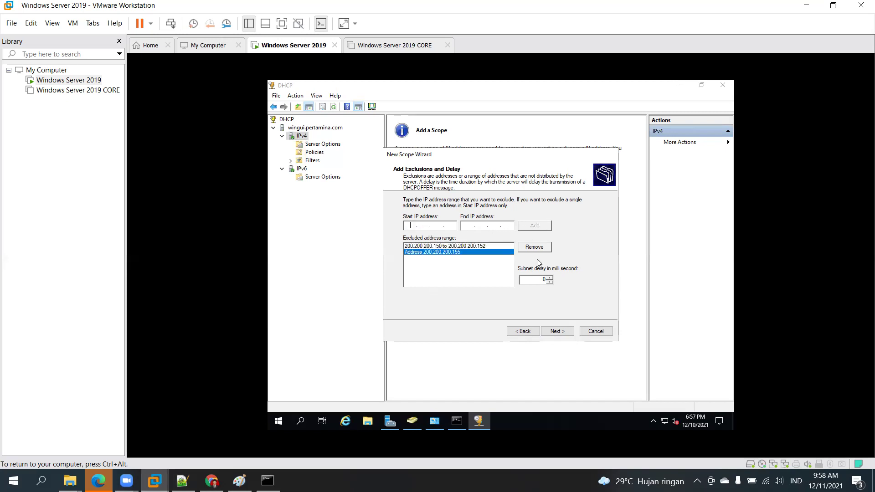
pyautogui.click(558, 331)
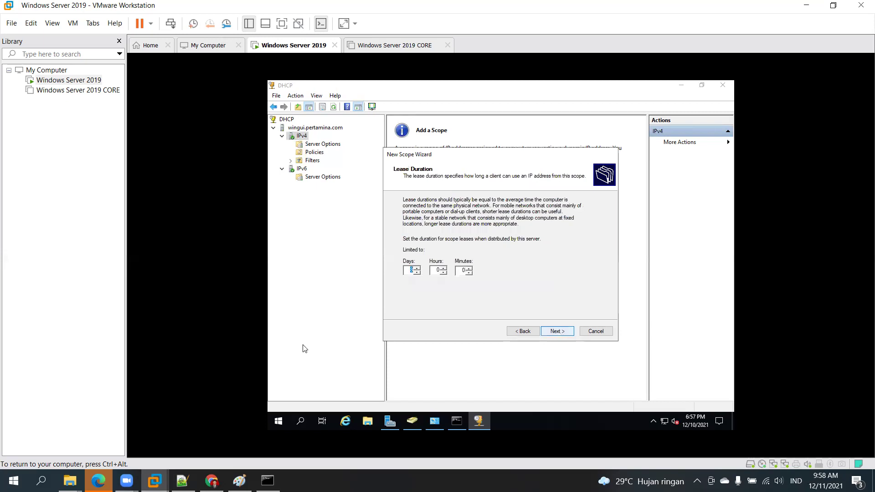
# Set the scope's lease duration to 1 day.
pyautogui.moveTo(268, 480)
pyautogui.click(414, 269)
pyautogui.moveTo(415, 270); pyautogui.dragTo(409, 266)
pyautogui.write('1')
pyautogui.click(556, 332)
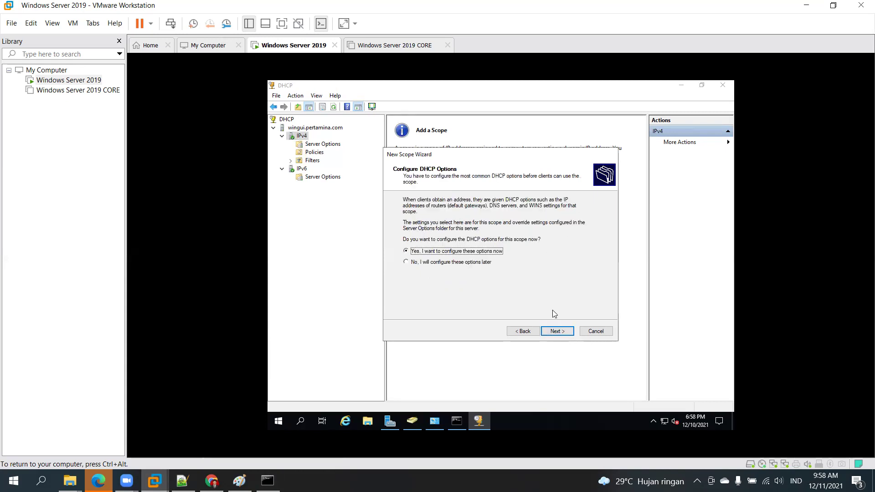
# Choose to configure the DHCP options now and add 200.200.200.1 as the router (default gateway).
pyautogui.click(555, 333)
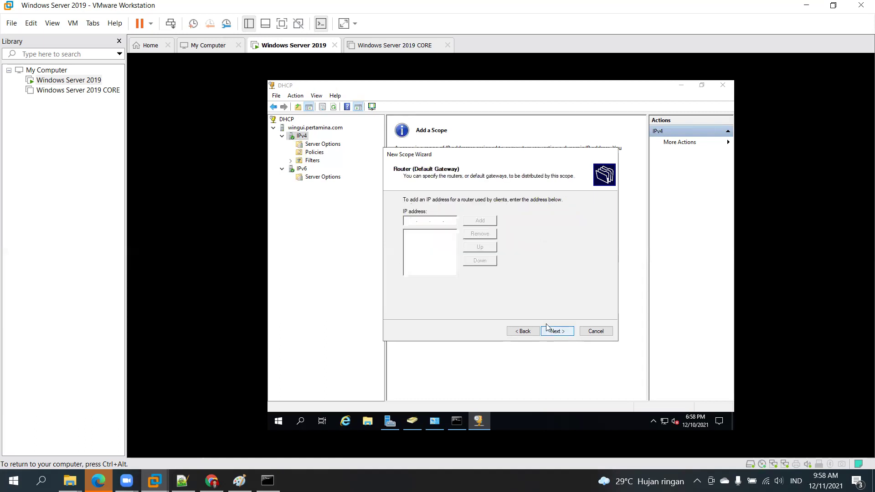
pyautogui.write('200.200.200.1')
pyautogui.click(480, 220)
pyautogui.click(557, 329)
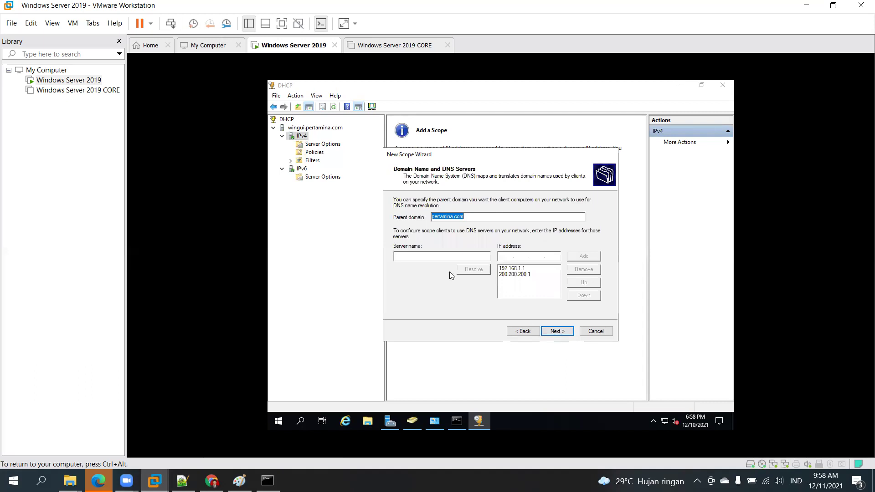
# Remove 192.168.1.1 from the scope's DNS servers and resolve the server name "wingui", keeping pertamina.com as parent domain.
pyautogui.click(527, 270)
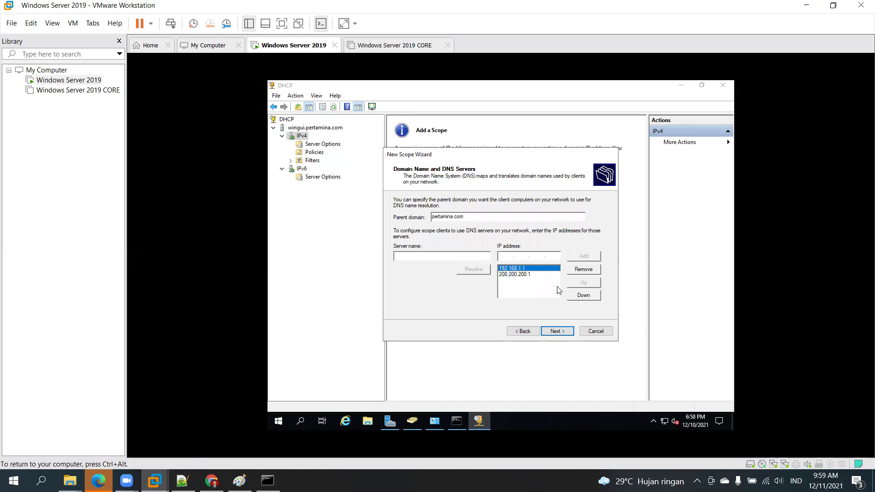
pyautogui.click(572, 270)
pyautogui.click(425, 255)
pyautogui.write('wingui')
pyautogui.click(471, 271)
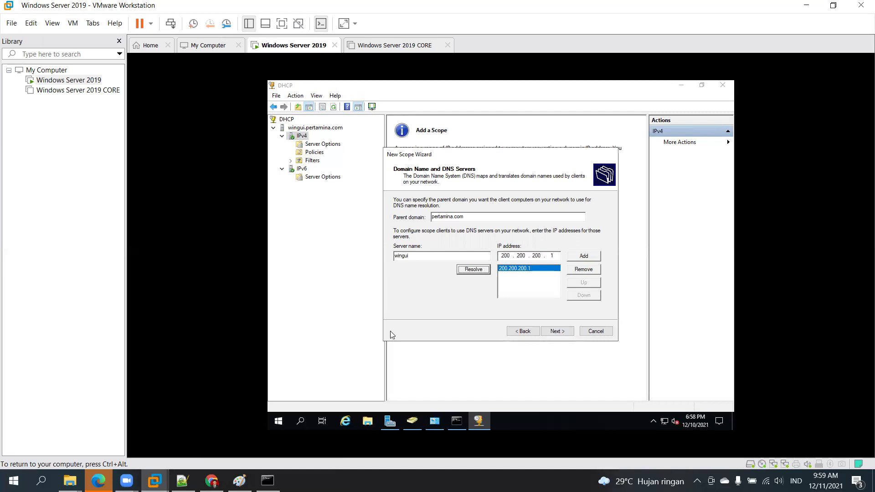
pyautogui.click(557, 331)
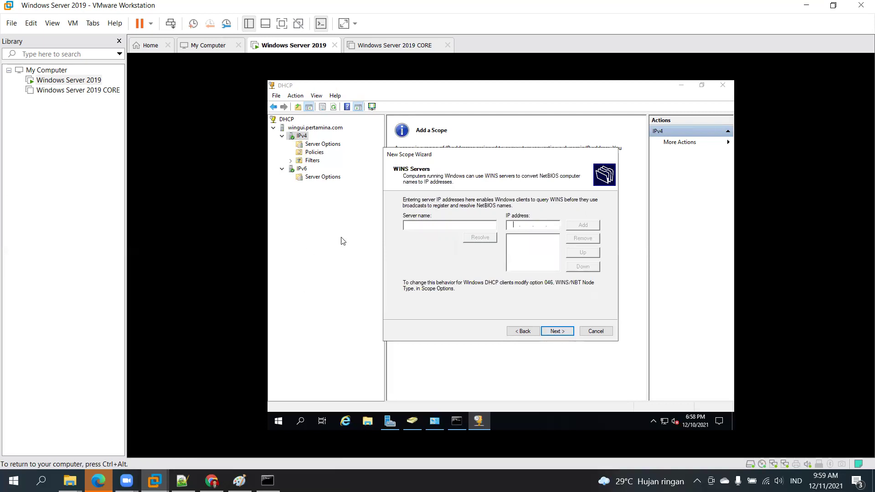
# Add "wingui" as the WINS server by resolving its name, and finish the wizard with the scope activated.
pyautogui.write('wingui')
pyautogui.click(491, 241)
pyautogui.click(581, 224)
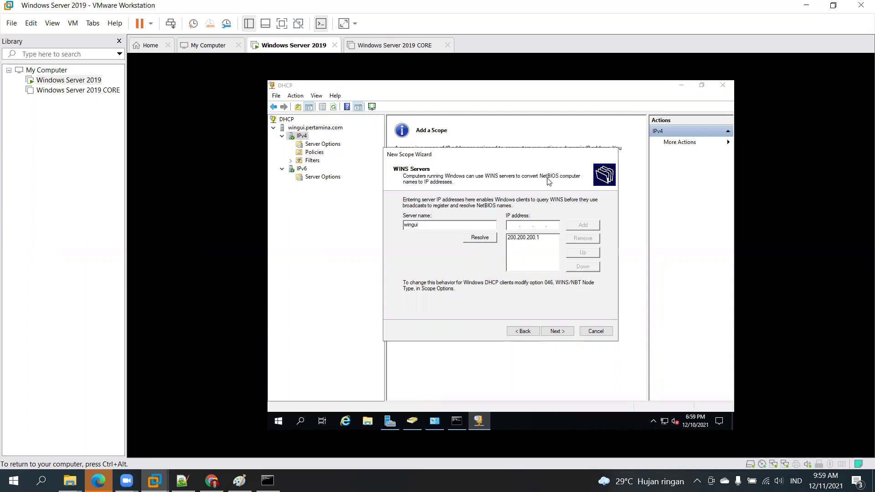
pyautogui.click(557, 331)
pyautogui.click(558, 333)
pyautogui.click(557, 332)
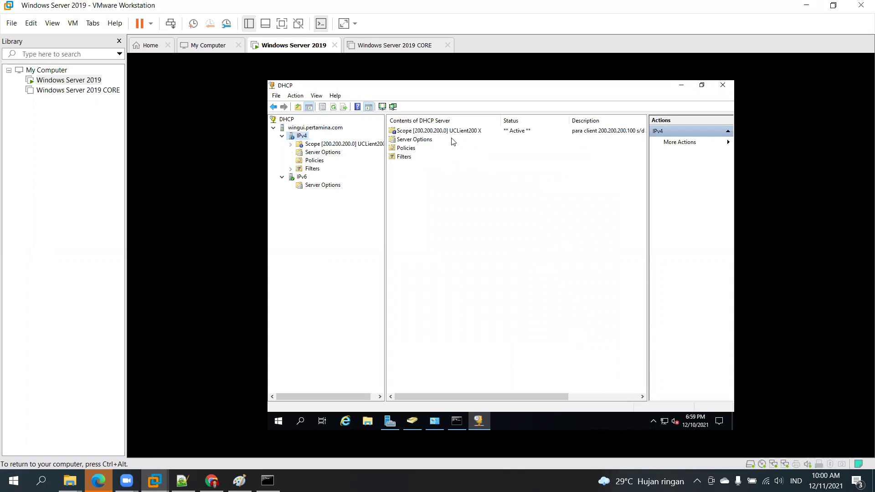
# Open the new scope's address pool, check the actions offered for the pool and its distribution range, and refresh the list.
pyautogui.doubleClick(353, 144)
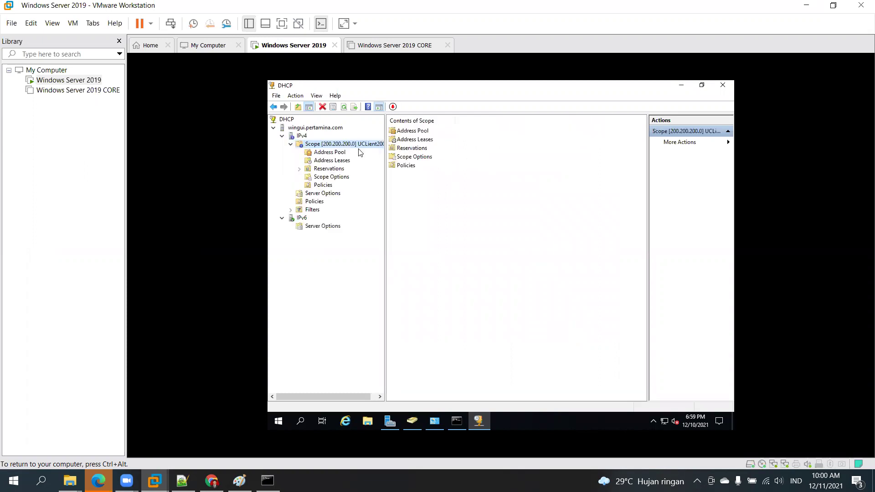
pyautogui.click(336, 153)
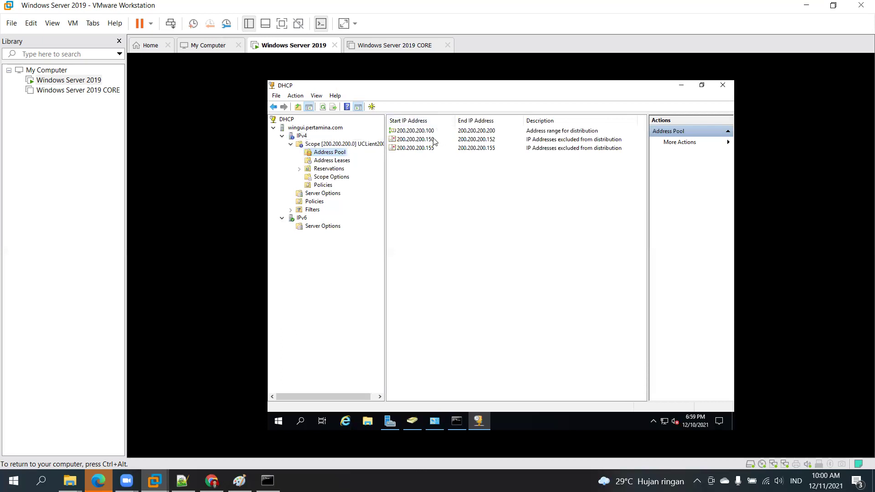
pyautogui.rightClick(343, 154)
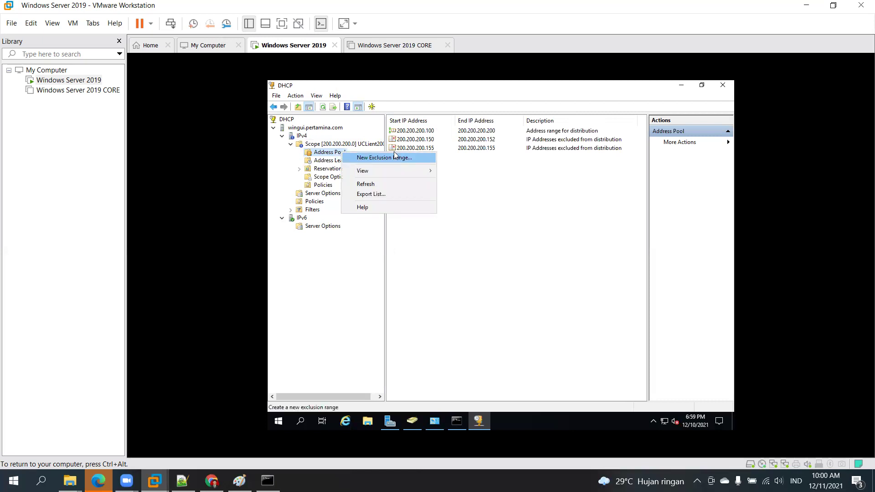
pyautogui.click(477, 189)
pyautogui.click(421, 131)
pyautogui.rightClick(420, 131)
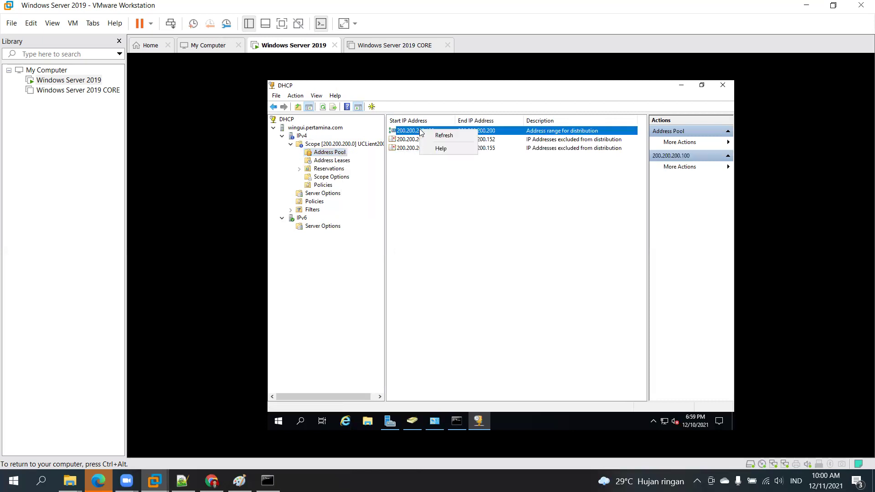
pyautogui.click(440, 135)
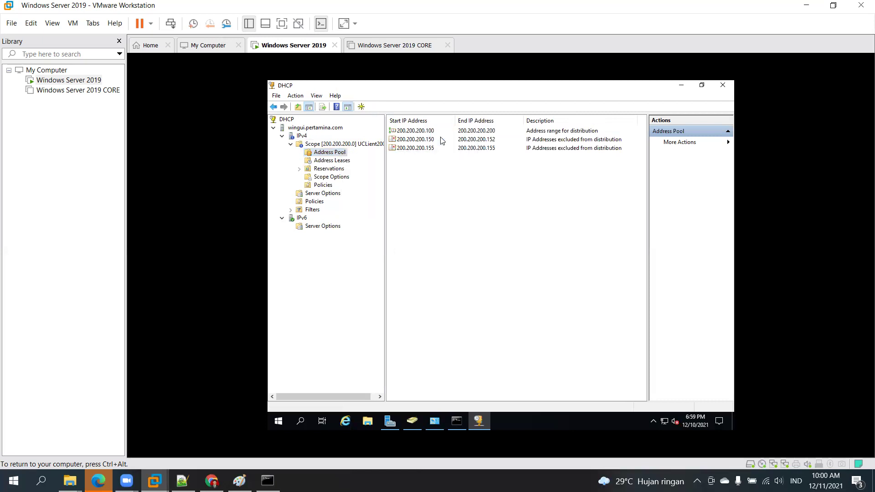
# Check the actions offered for the scope, its address pool and the excluded range starting at 200.200.200.150.
pyautogui.rightClick(339, 145)
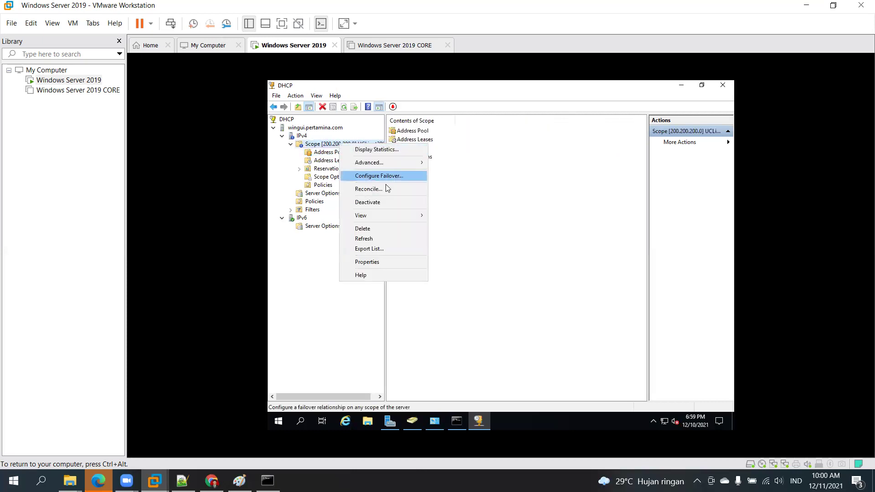
pyautogui.press('Escape')
pyautogui.click(330, 153)
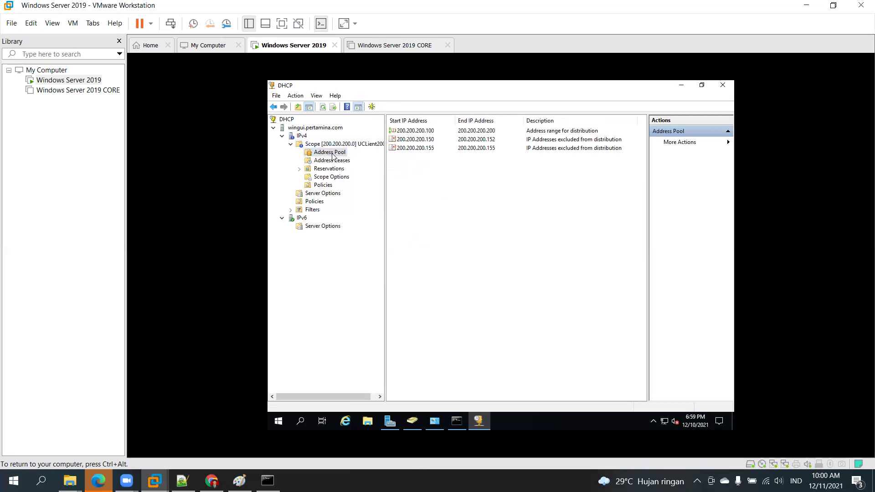
pyautogui.rightClick(332, 154)
pyautogui.click(406, 132)
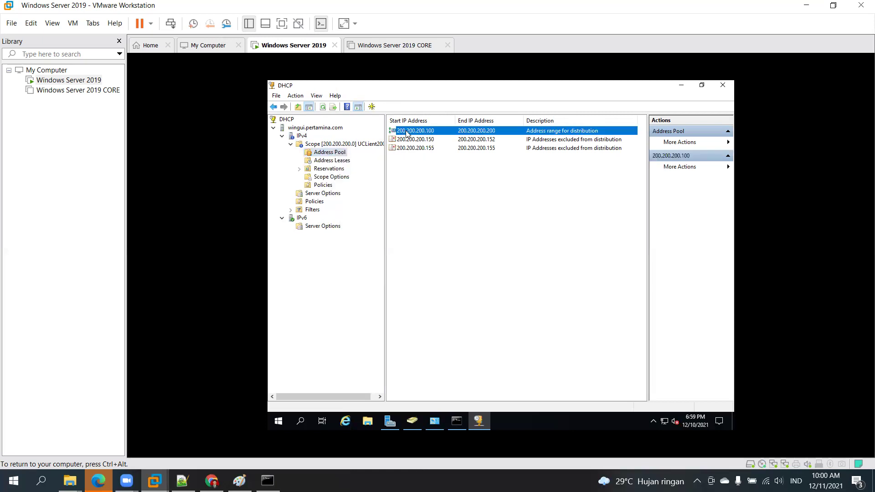
pyautogui.rightClick(402, 140)
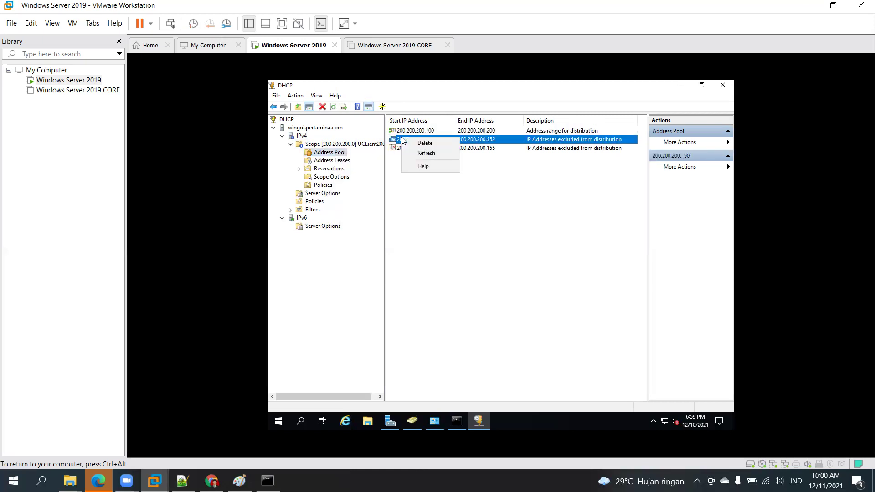
# View the general properties of the 200.200.200.0 scope and close them without making changes.
pyautogui.click(341, 145)
pyautogui.rightClick(341, 145)
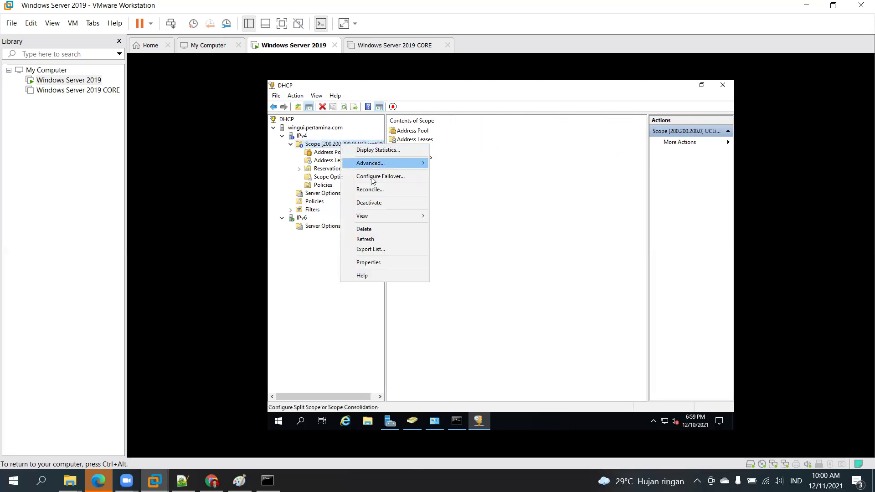
pyautogui.click(385, 262)
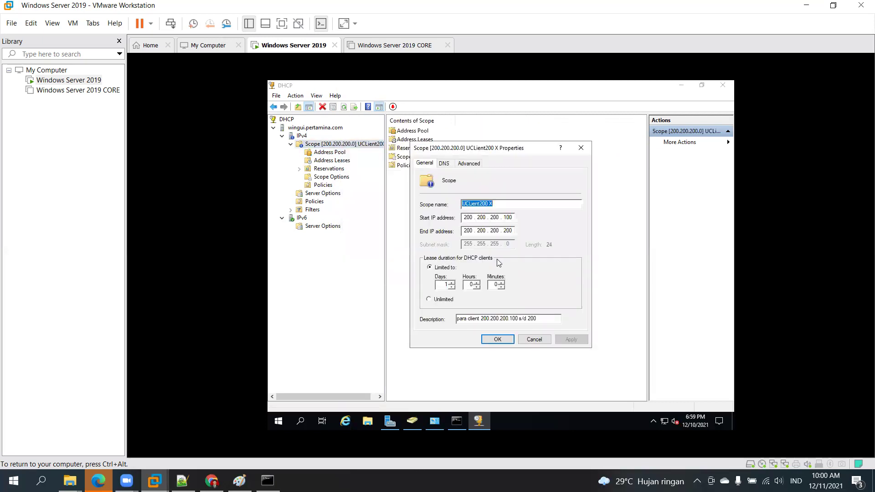
pyautogui.click(533, 339)
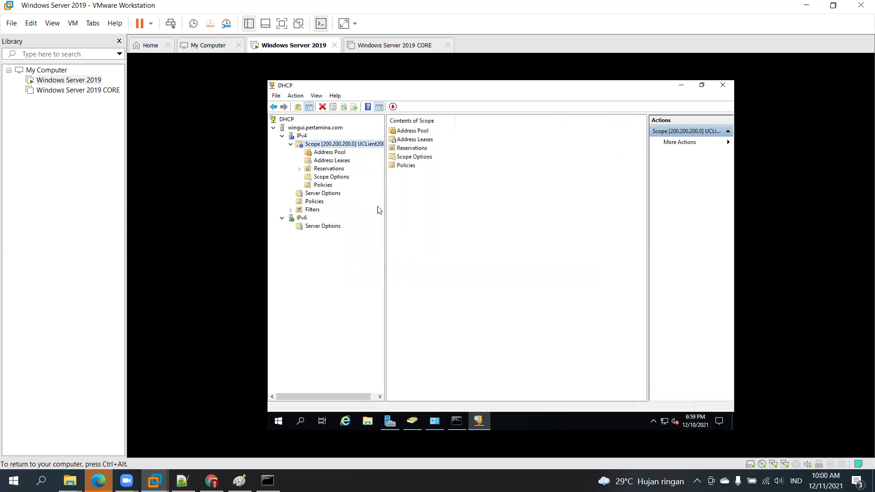
# Set the scope's lease duration for DHCP clients to Unlimited, review its DNS and Advanced settings, and save the properties.
pyautogui.rightClick(348, 146)
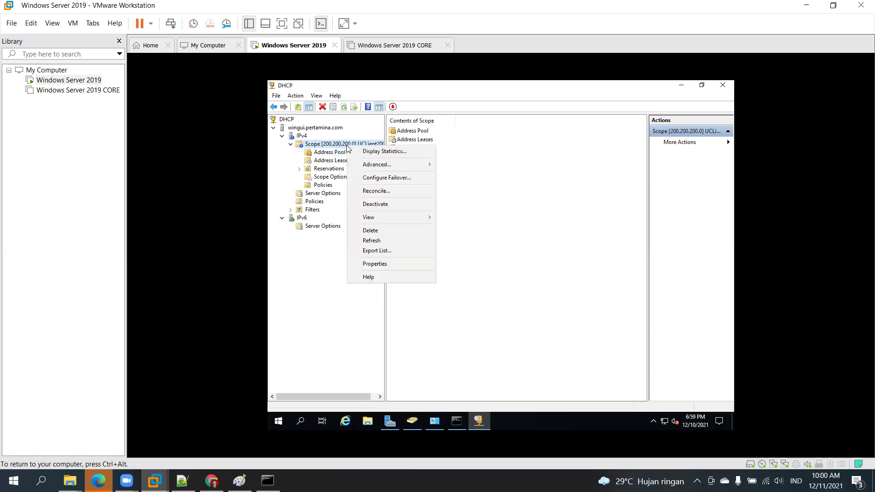
pyautogui.click(398, 268)
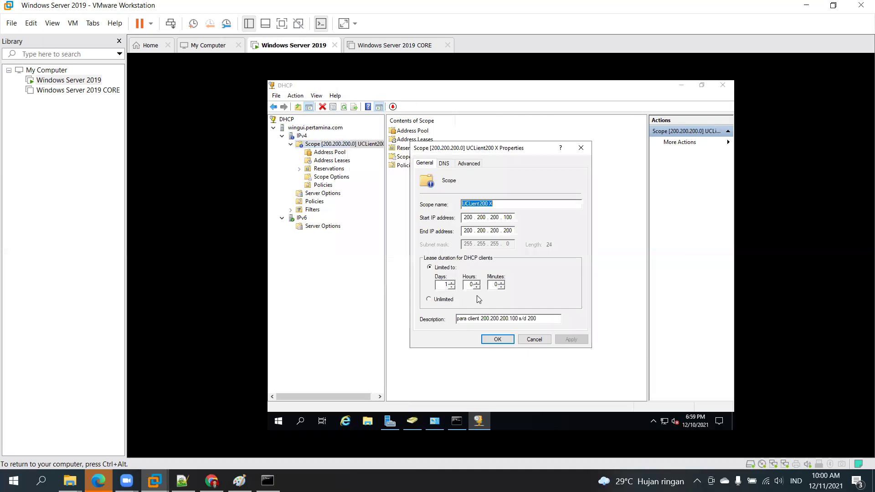
pyautogui.click(443, 300)
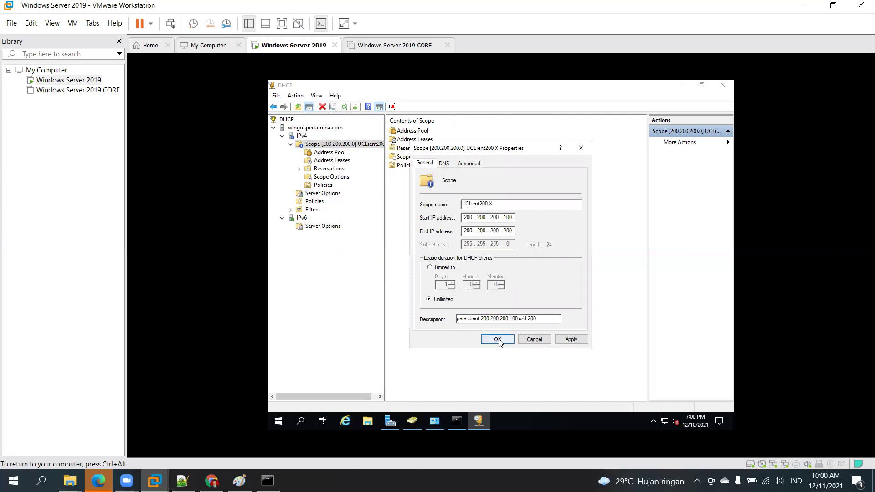
pyautogui.click(444, 164)
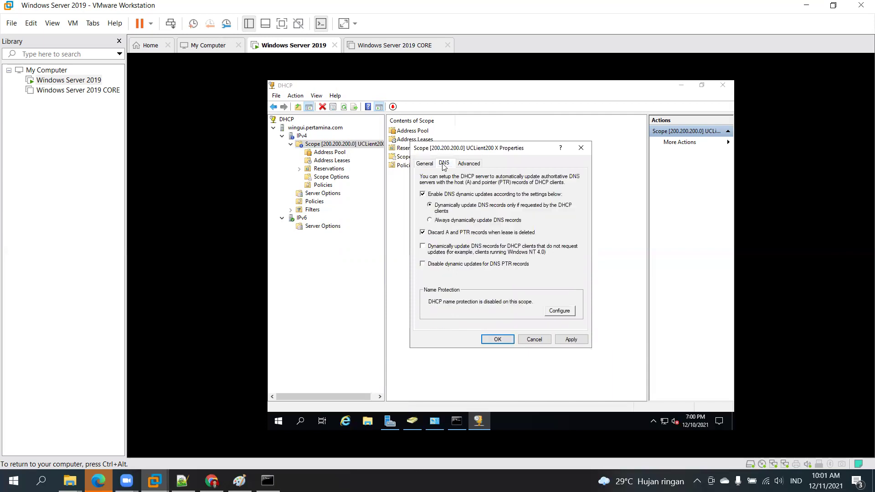
pyautogui.click(472, 164)
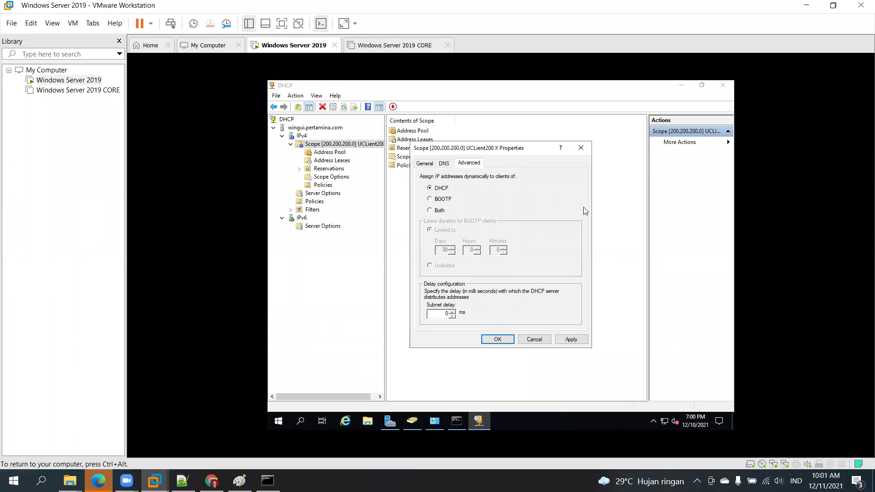
pyautogui.click(502, 339)
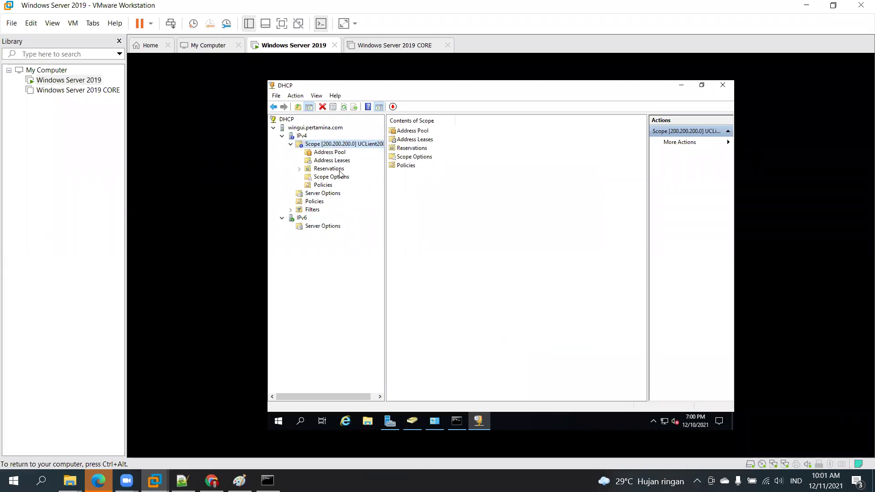
# Start a new reservation in the scope, entering the client's name as reservation name and 200.200.200.125 as IP address.
pyautogui.click(339, 171)
pyautogui.rightClick(339, 174)
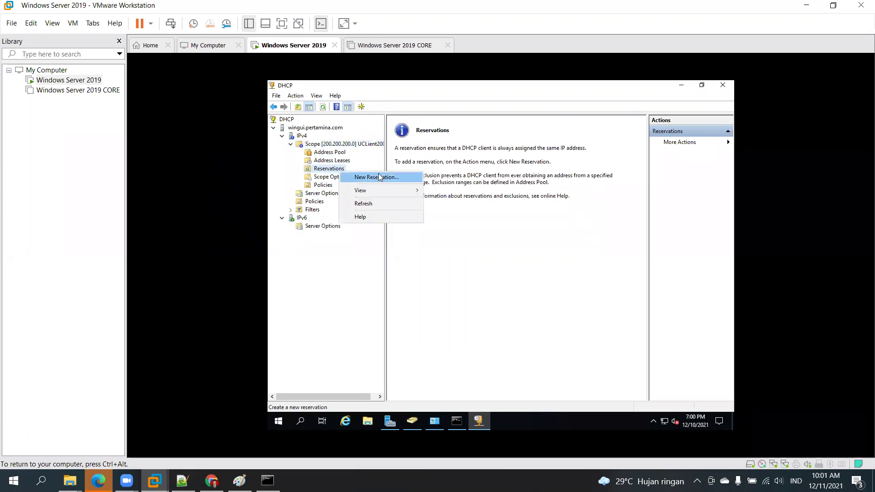
pyautogui.click(390, 177)
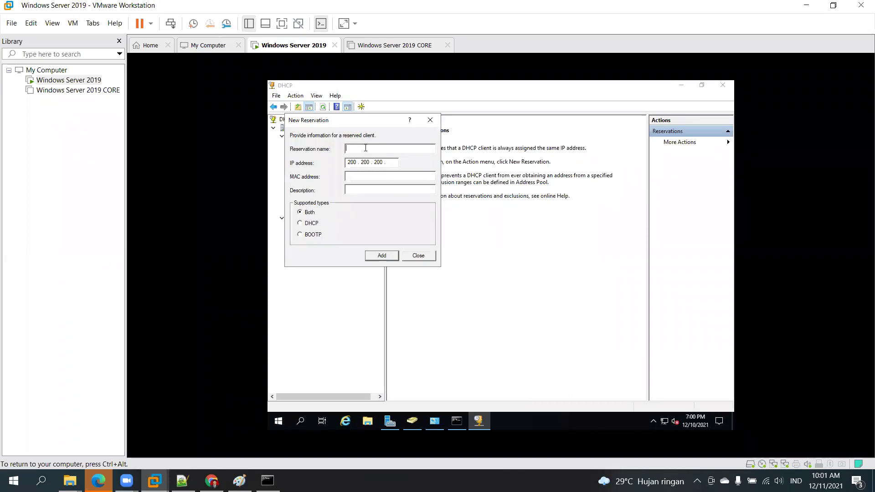
pyautogui.write('Pak Udin Keuangan')
pyautogui.click(398, 161)
pyautogui.write('125')
pyautogui.click(358, 177)
pyautogui.doubleClick(396, 163)
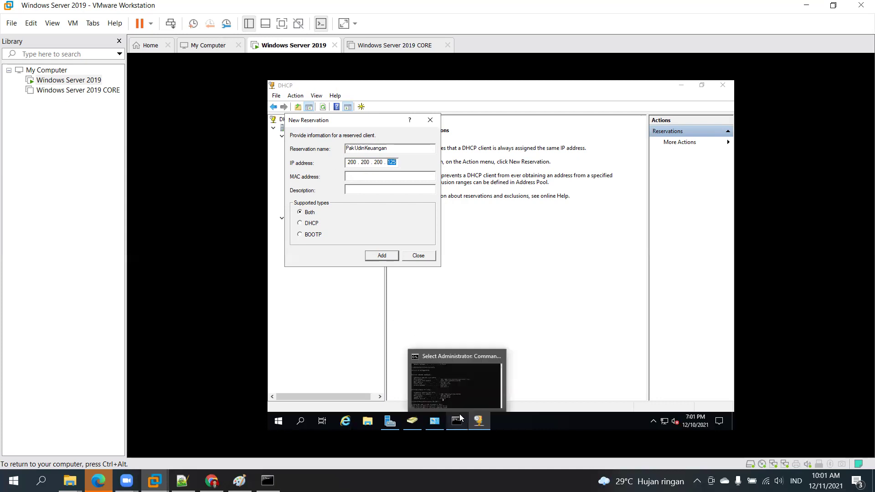
# Look through the NetLocal adapter's networking, TCP/IPv4 and sharing properties for its MAC address, and cancel without changes.
pyautogui.click(436, 424)
pyautogui.rightClick(400, 201)
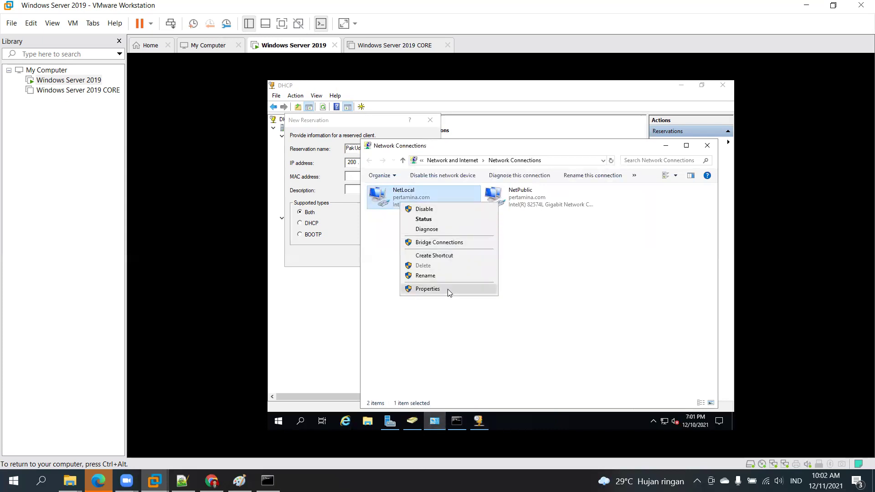
pyautogui.click(448, 289)
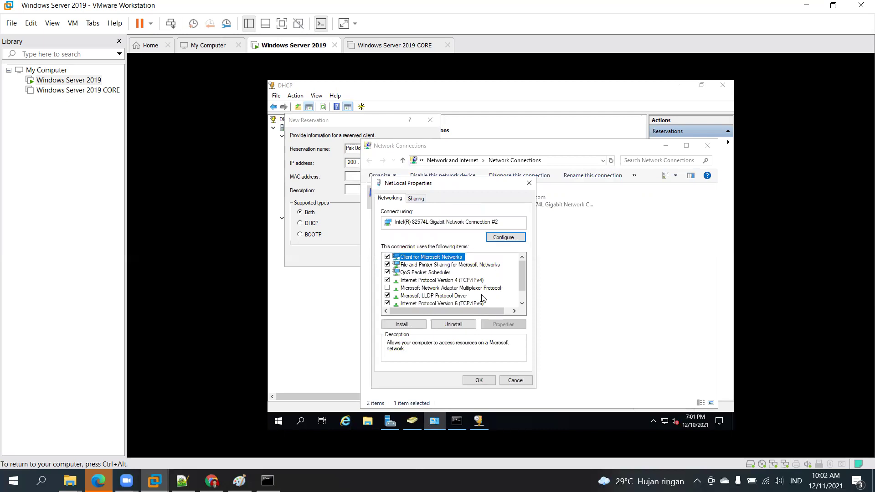
pyautogui.click(450, 295)
pyautogui.click(473, 281)
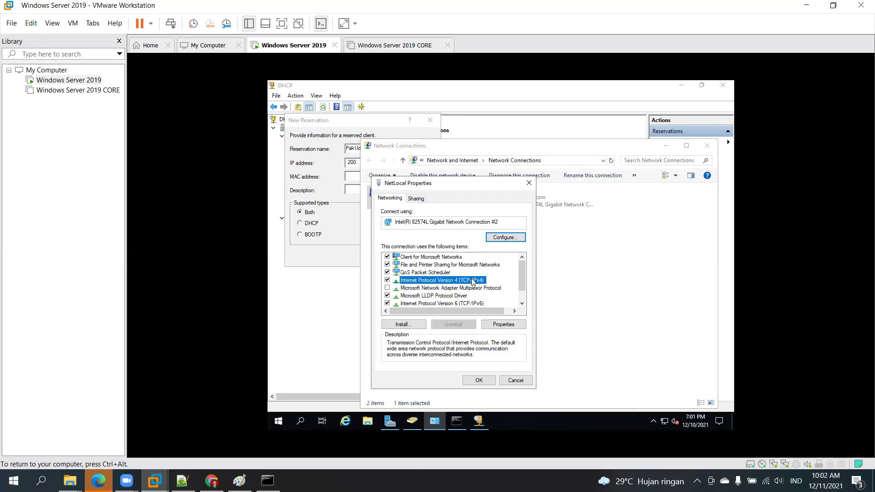
pyautogui.click(503, 324)
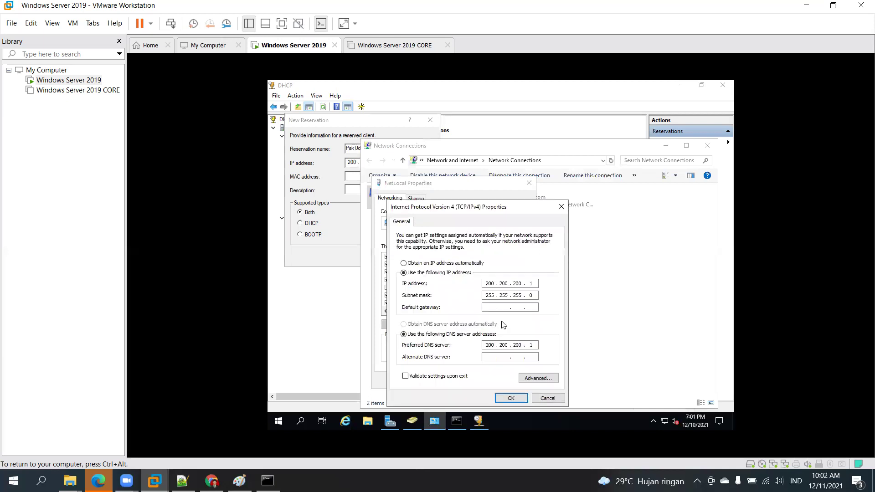
pyautogui.click(548, 398)
pyautogui.click(416, 199)
pyautogui.click(389, 198)
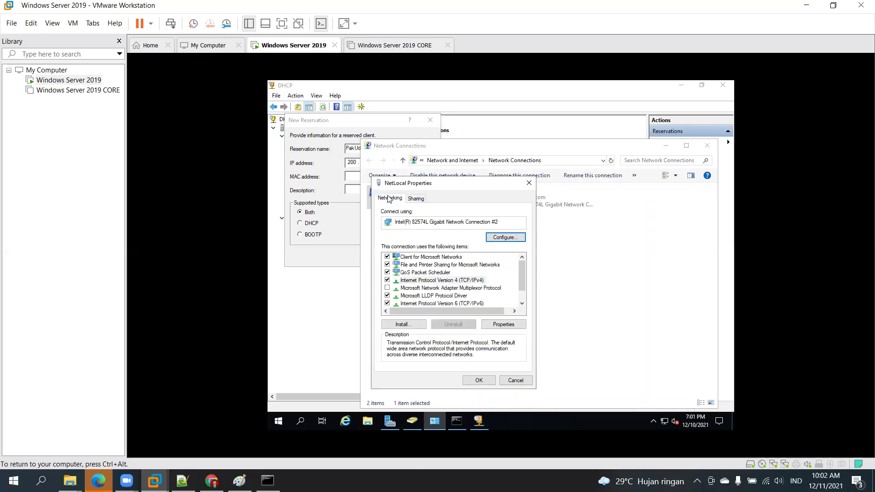
pyautogui.click(516, 380)
# Switch to the Command Prompt and run "nbtstat -ar" to look for the adapters' MAC addresses.
pyautogui.click(456, 421)
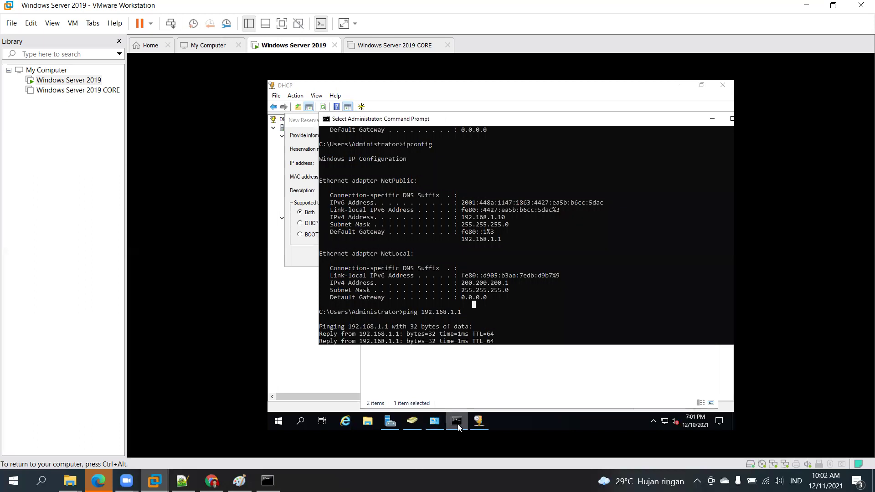
pyautogui.scroll(-3, 485, 295)
pyautogui.press('Escape')
pyautogui.write('nets')
pyautogui.press('BackSpace')
pyautogui.press('BackSpace')
pyautogui.press('BackSpace')
pyautogui.press('BackSpace')
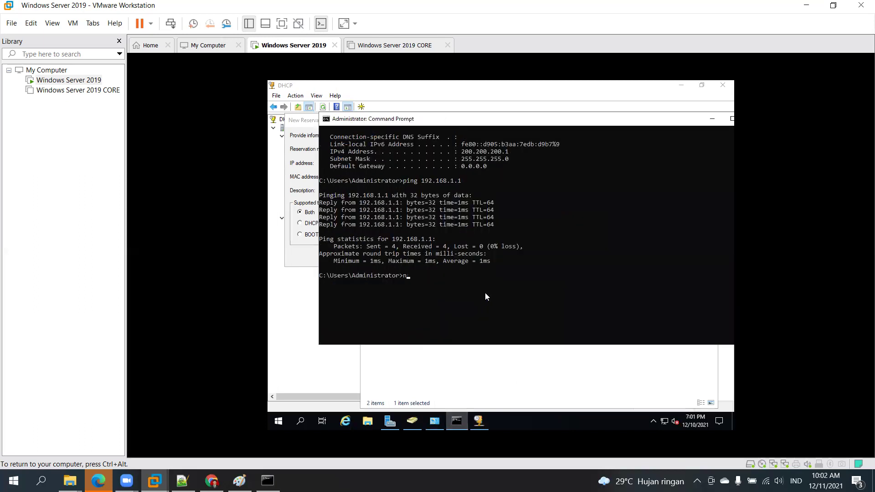
pyautogui.write('nbtstat -ar')
pyautogui.press('Return')
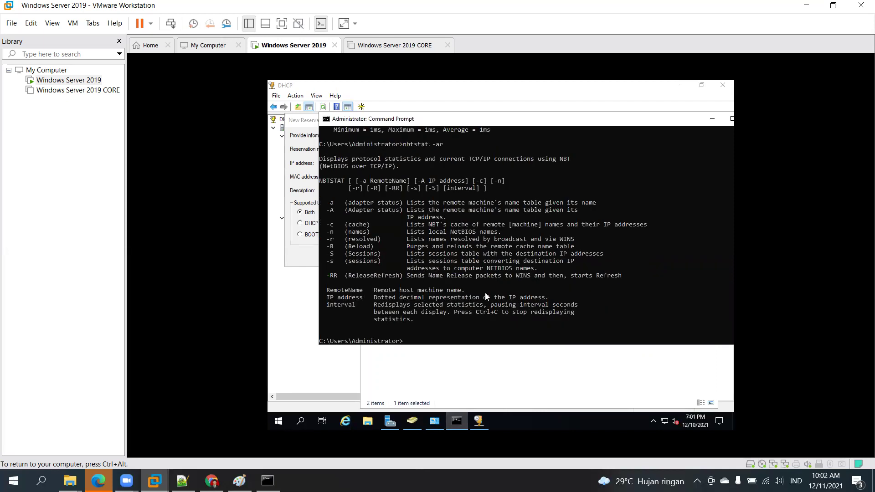
# Run nbtstat again with the combined option -aS.
pyautogui.press('Up')
pyautogui.press('BackSpace')
pyautogui.write('stat -as')
pyautogui.press('Return')
pyautogui.press('Up')
pyautogui.press('Escape')
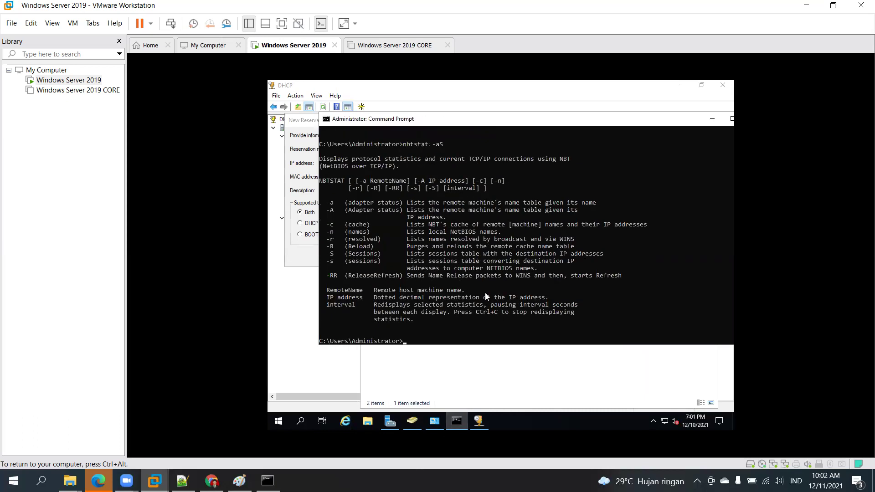
# List the NetBIOS sessions of both adapters with "nbtstat -S".
pyautogui.press('Up')
pyautogui.press('BackSpace')
pyautogui.press('Return')
pyautogui.press('Up')
pyautogui.press('BackSpace')
pyautogui.press('BackSpace')
pyautogui.write('-S')
pyautogui.press('Return')
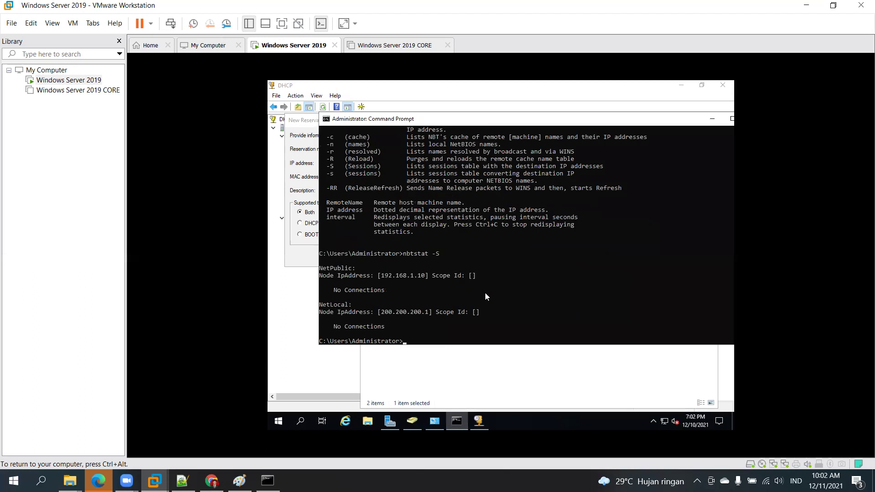
# Run "systeminfo" and examine its output from the host details through to the network card section.
pyautogui.write('systeminfo')
pyautogui.press('Return')
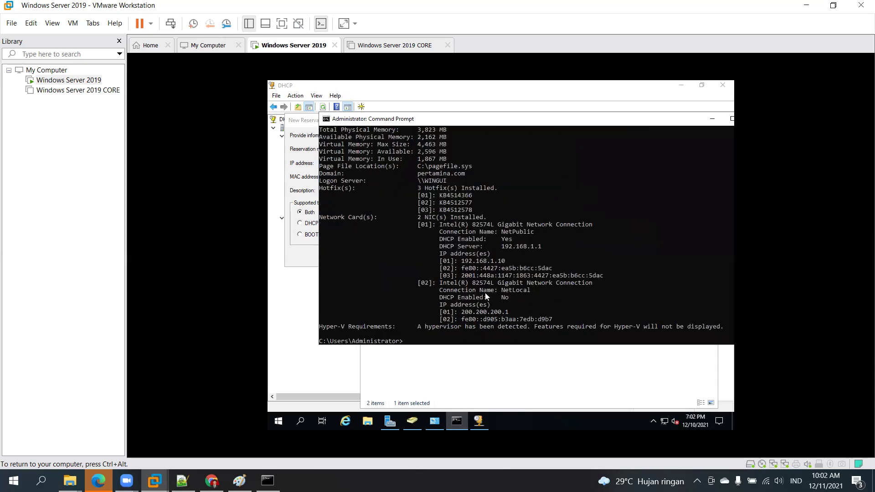
pyautogui.scroll(4, 455, 218)
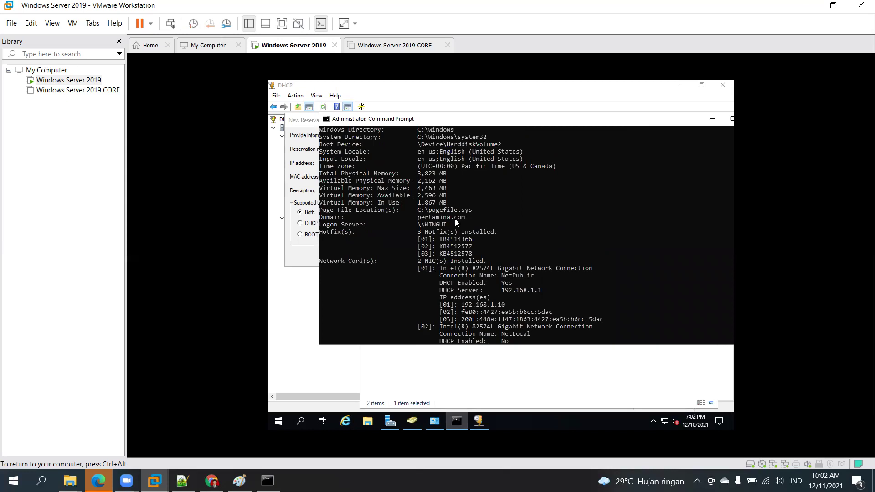
pyautogui.scroll(1, 455, 222)
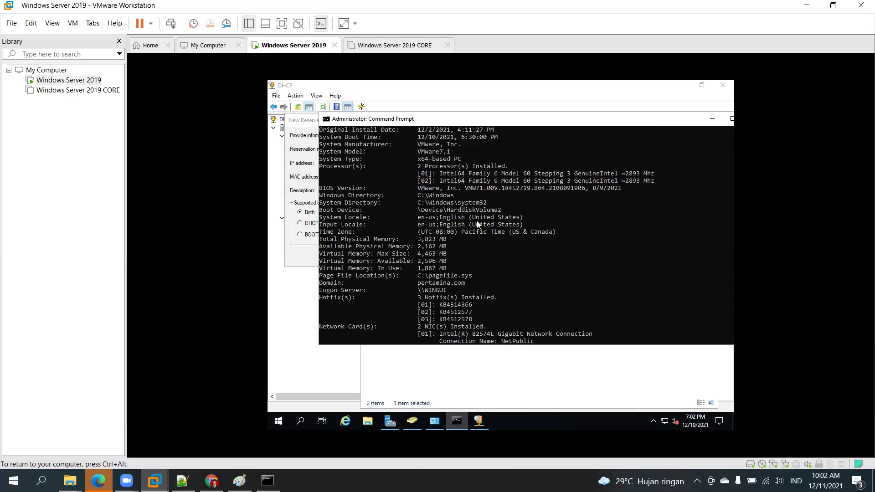
pyautogui.scroll(4, 477, 220)
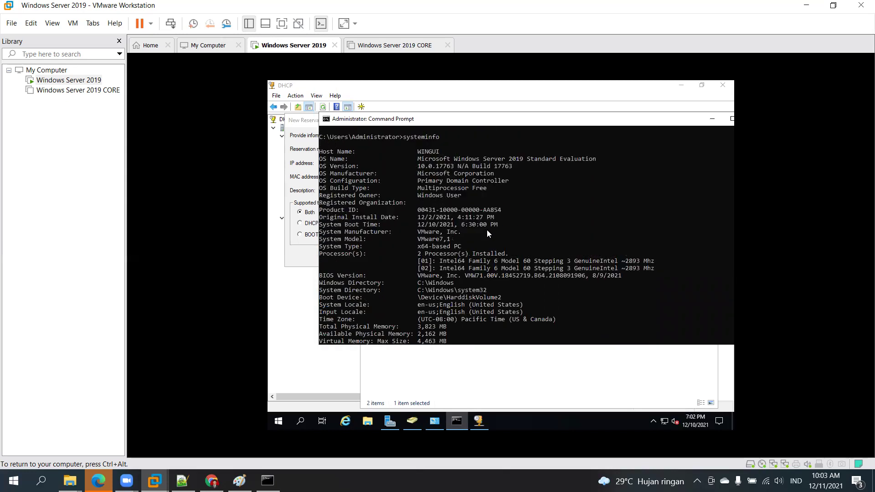
pyautogui.scroll(-3, 444, 229)
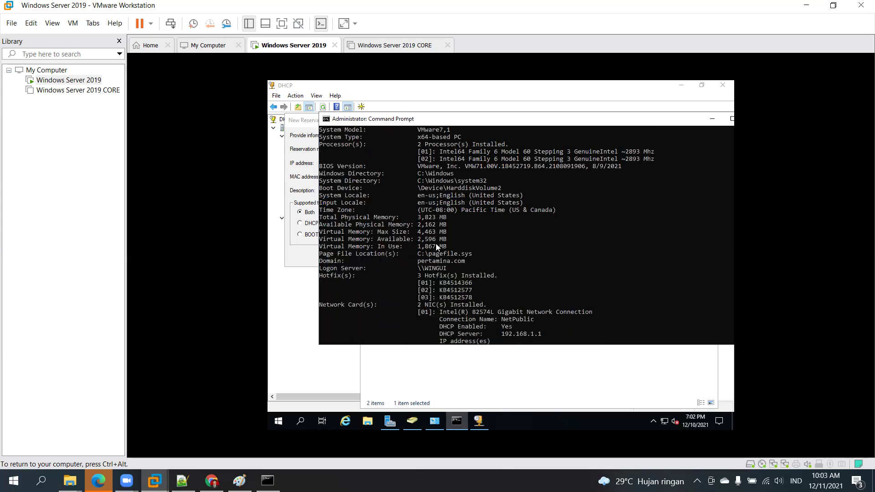
pyautogui.scroll(-7, 434, 248)
pyautogui.scroll(1, 388, 259)
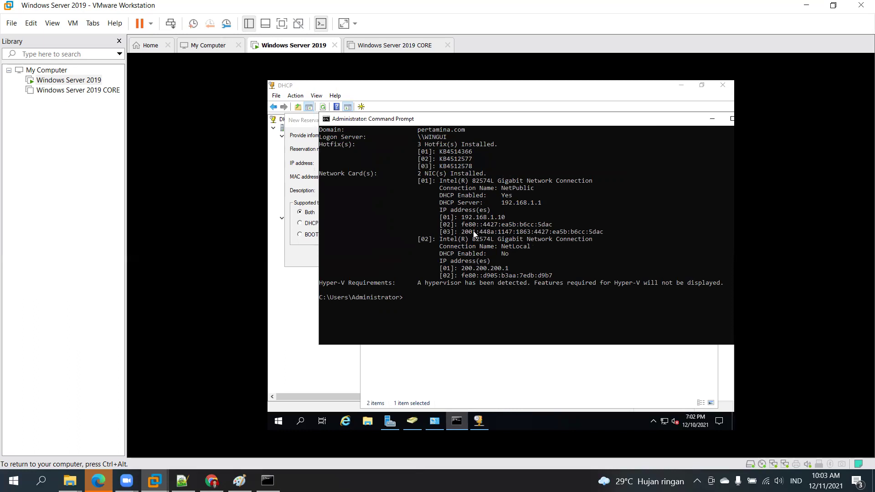
# Highlight the two IPv6 addresses listed for the NetPublic network card in the system information.
pyautogui.moveTo(461, 226); pyautogui.dragTo(520, 225)
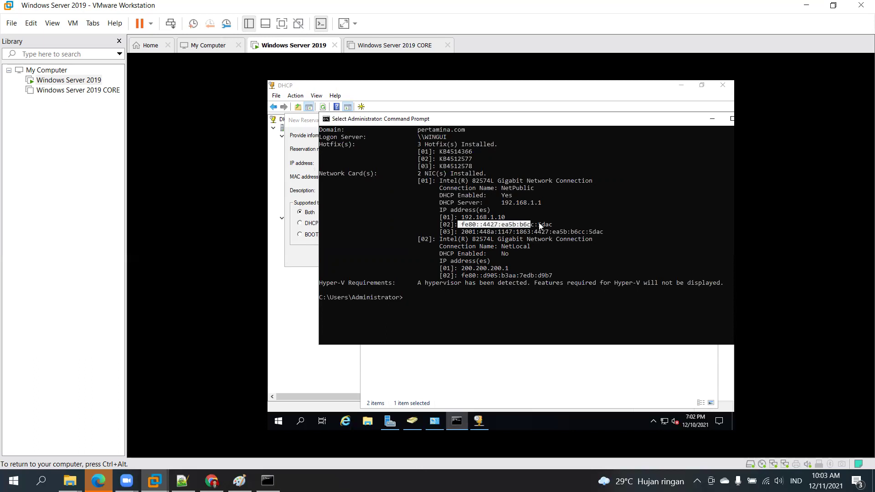
pyautogui.click(587, 225)
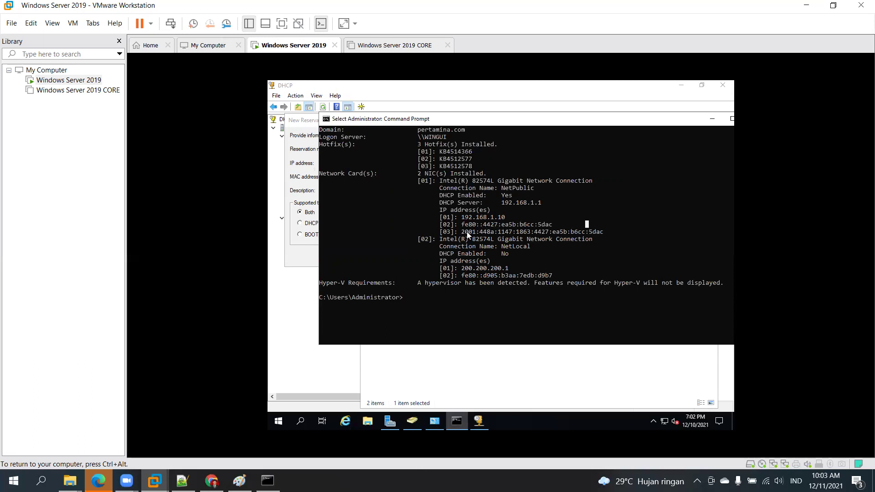
pyautogui.moveTo(600, 232); pyautogui.dragTo(472, 224)
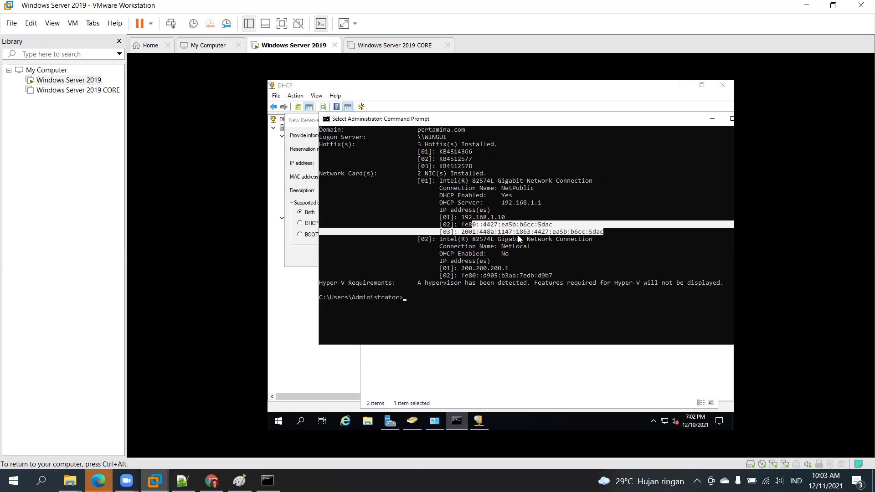
# Highlight the NetPublic card's two IPv6 addresses again and review the systeminfo output back up to the command line.
pyautogui.scroll(1, 539, 230)
pyautogui.click(540, 230)
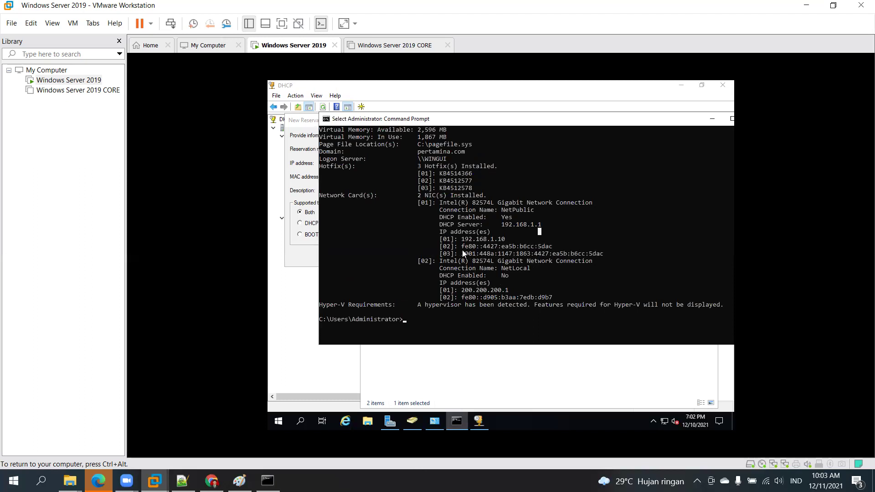
pyautogui.moveTo(603, 256); pyautogui.dragTo(492, 248)
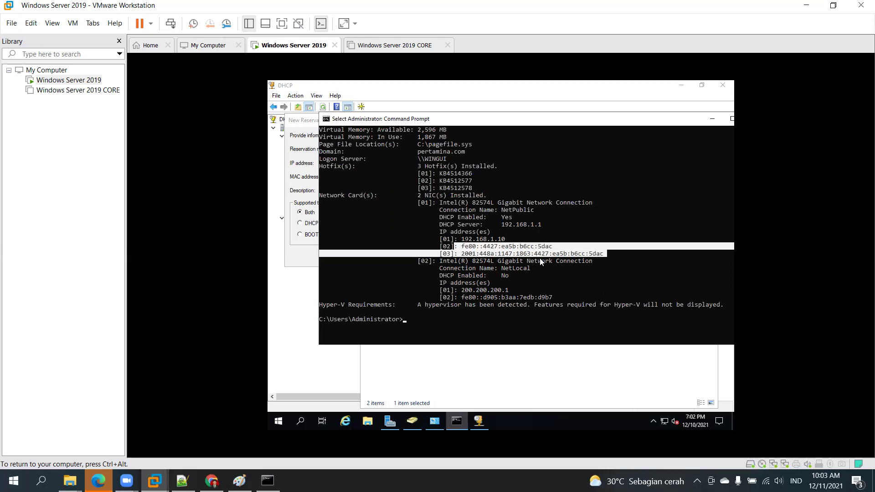
pyautogui.scroll(5, 525, 261)
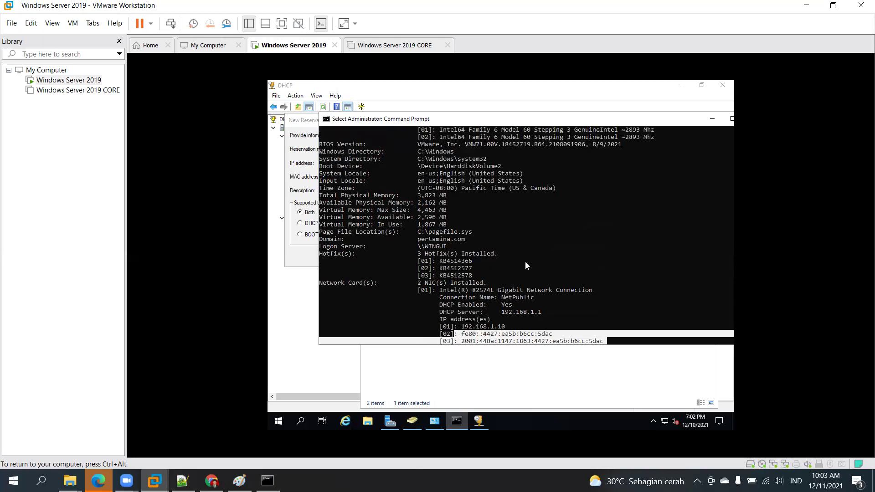
pyautogui.scroll(2, 525, 266)
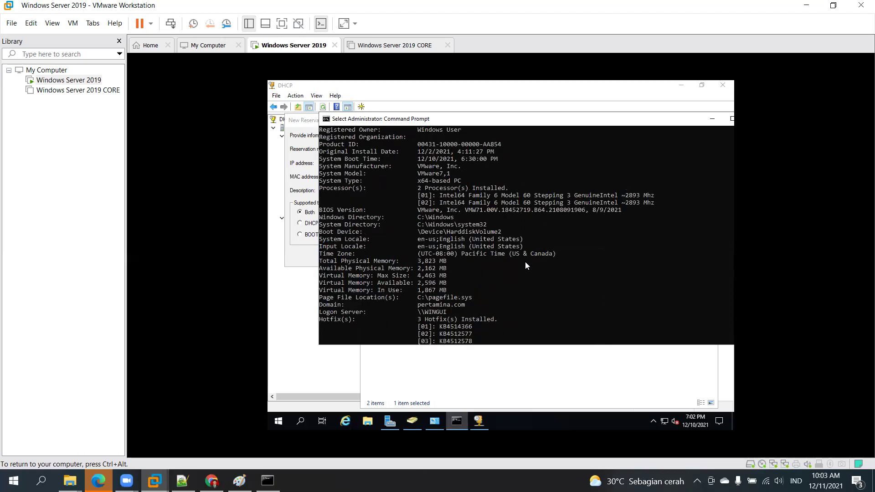
pyautogui.scroll(1, 525, 265)
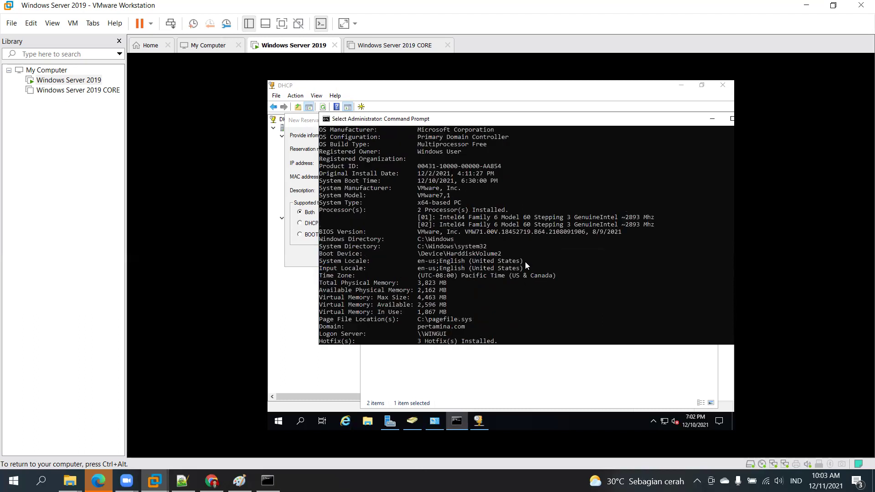
pyautogui.scroll(-2, 525, 265)
pyautogui.scroll(3, 525, 266)
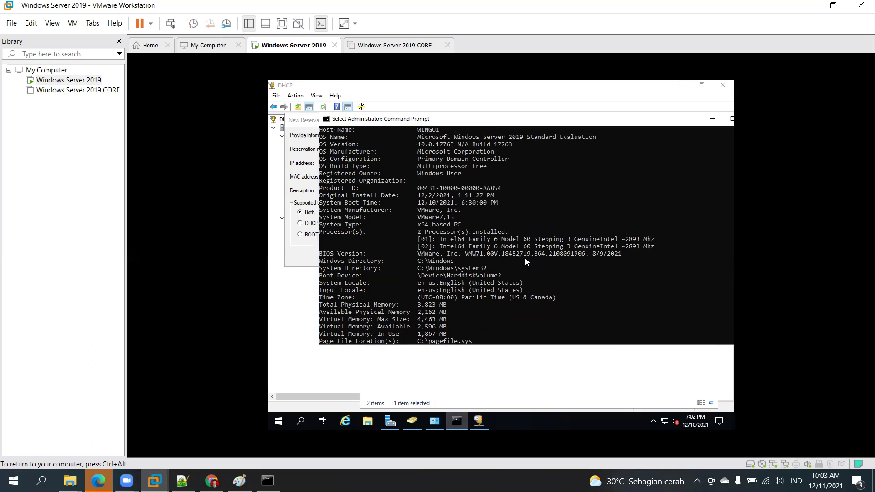
pyautogui.scroll(1, 527, 260)
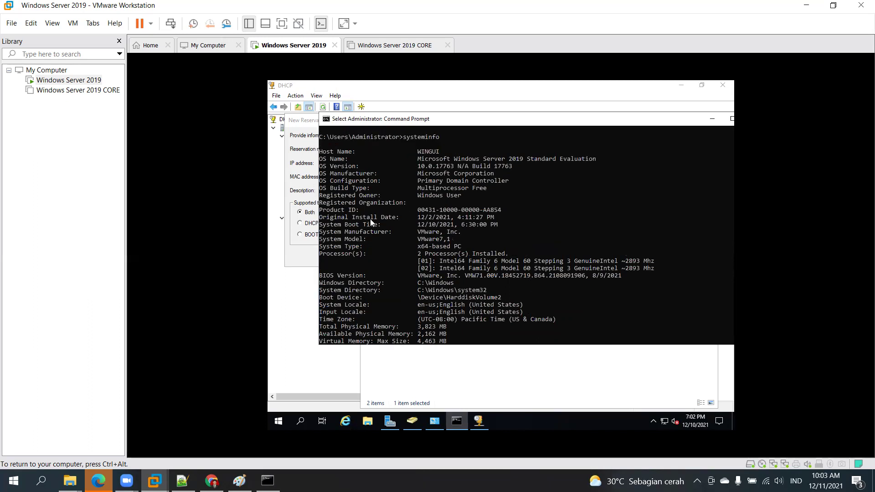
# Inspect the NetLocal adapter's properties, checking its protocol items and Internet Connection Sharing options, and close them without changes.
pyautogui.click(423, 370)
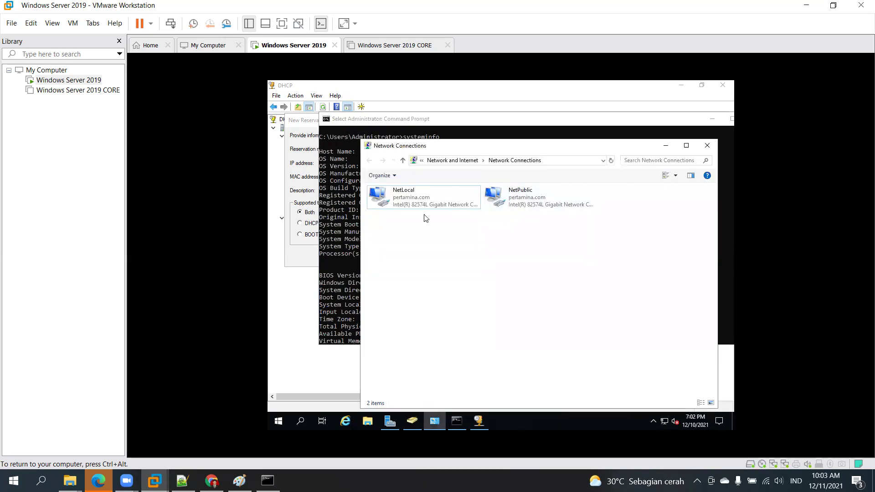
pyautogui.rightClick(410, 203)
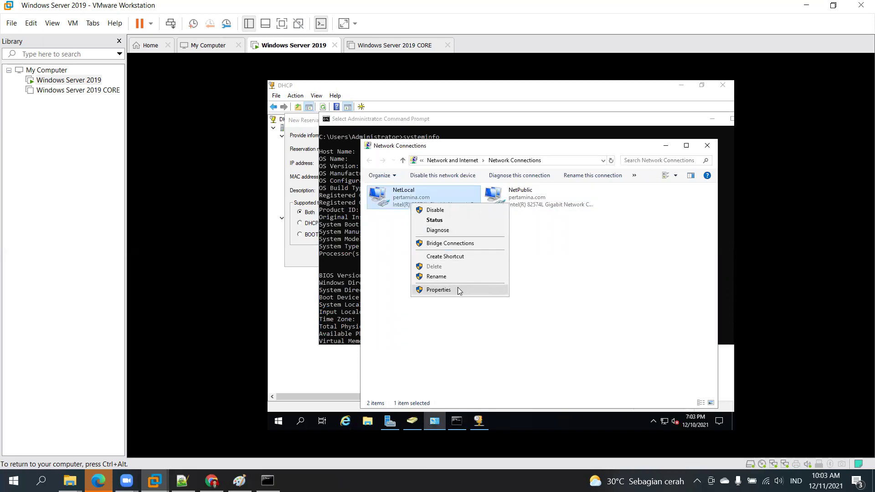
pyautogui.click(458, 291)
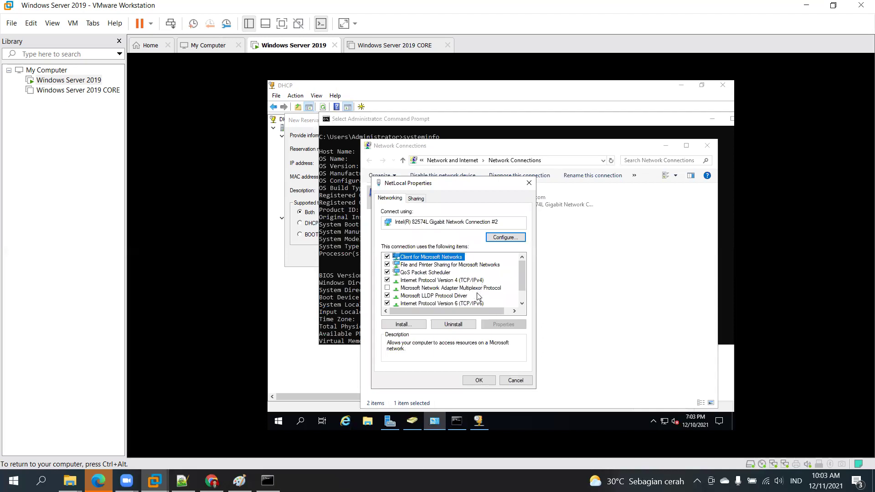
pyautogui.scroll(-1, 478, 296)
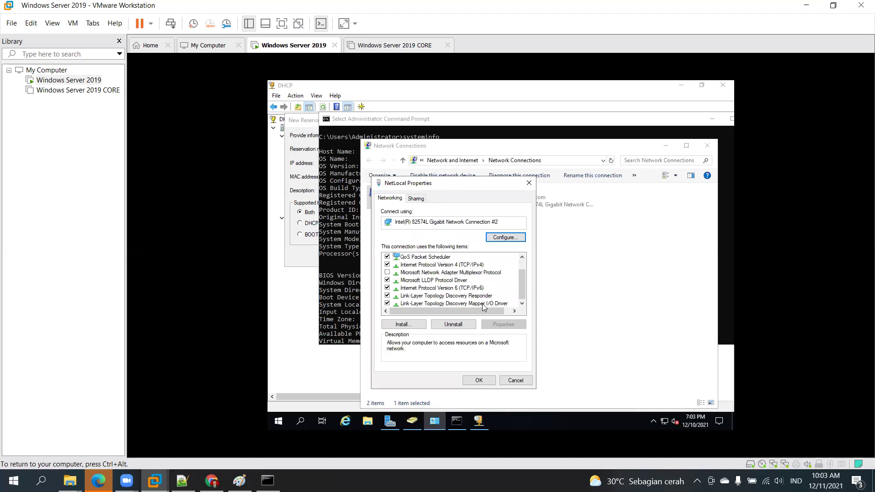
pyautogui.click(462, 288)
pyautogui.click(465, 279)
pyautogui.click(468, 273)
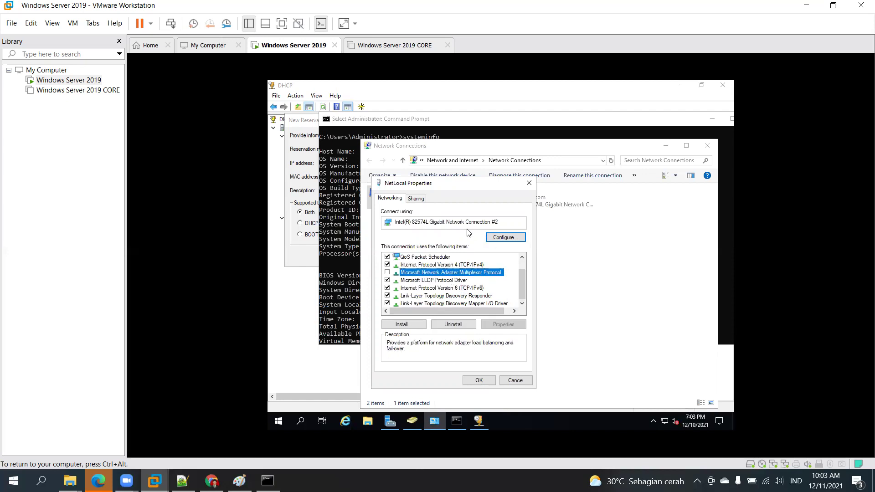
pyautogui.click(426, 200)
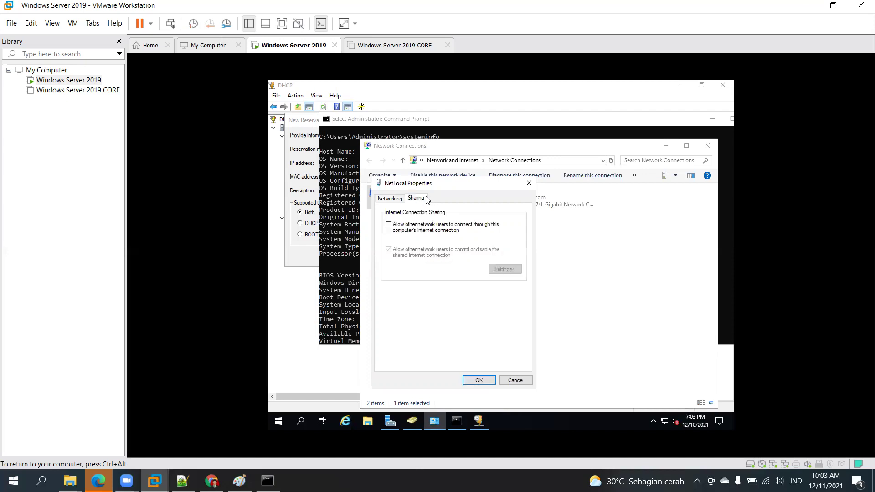
pyautogui.click(529, 183)
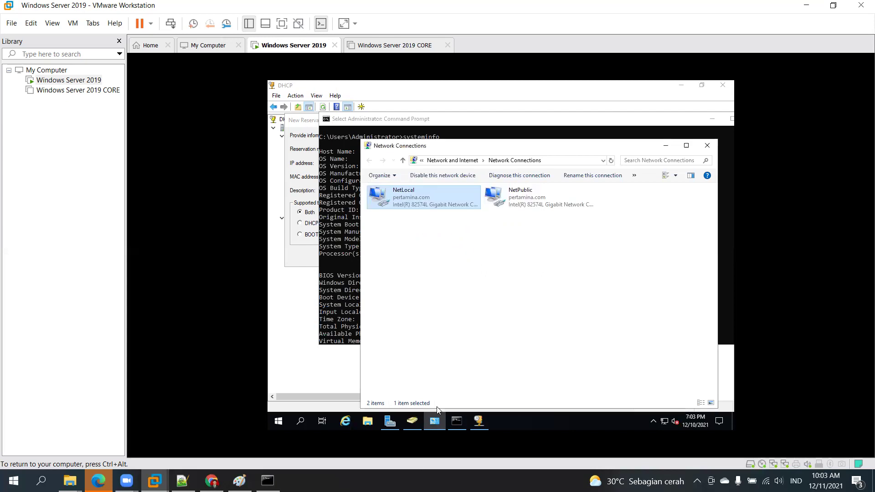
# Return from the New Reservation form to the Command Prompt and run "nbtstat -n" to list the NetBIOS local names.
pyautogui.click(292, 256)
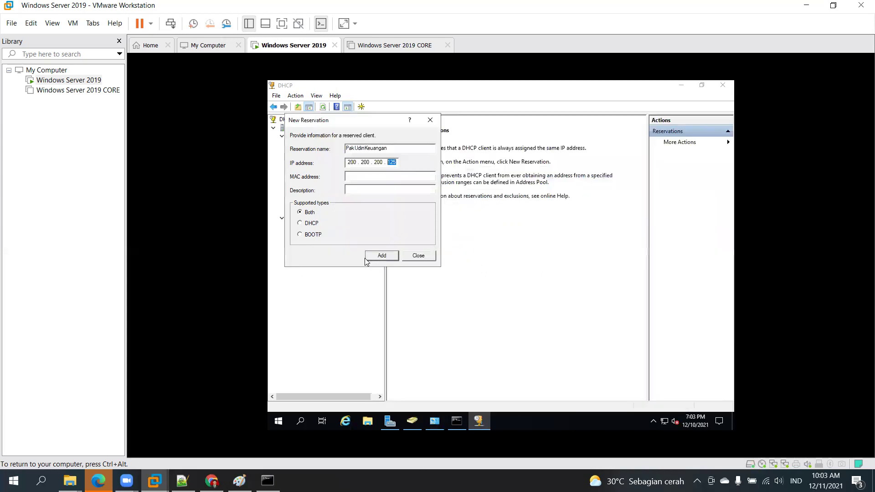
pyautogui.click(354, 177)
pyautogui.click(455, 423)
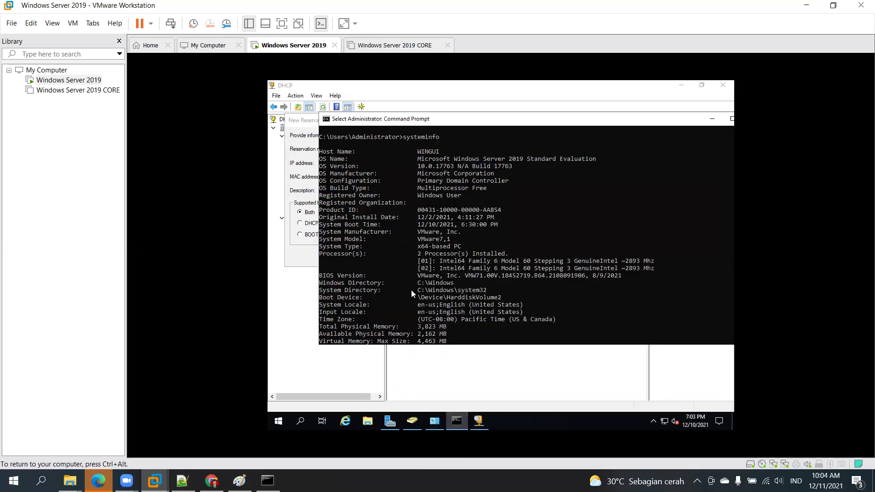
pyautogui.scroll(4, 413, 263)
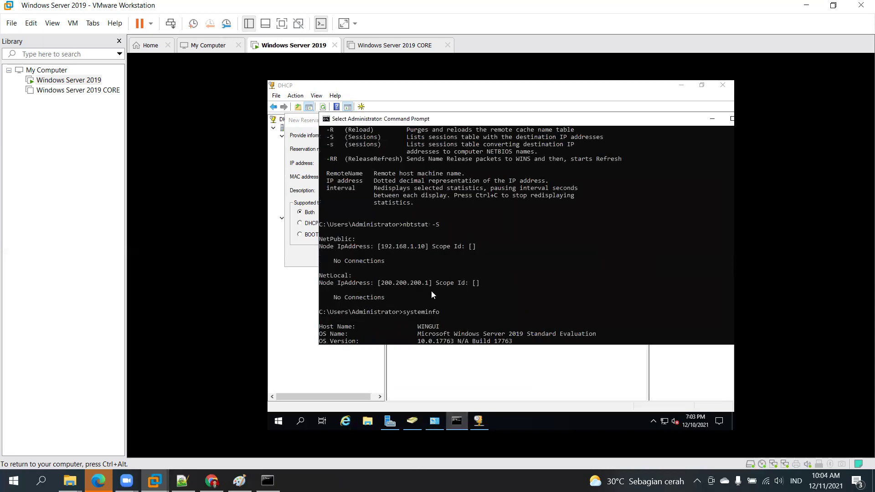
pyautogui.scroll(-6, 459, 246)
pyautogui.press('Up')
pyautogui.press('Up')
pyautogui.press('Up')
pyautogui.press('BackSpace')
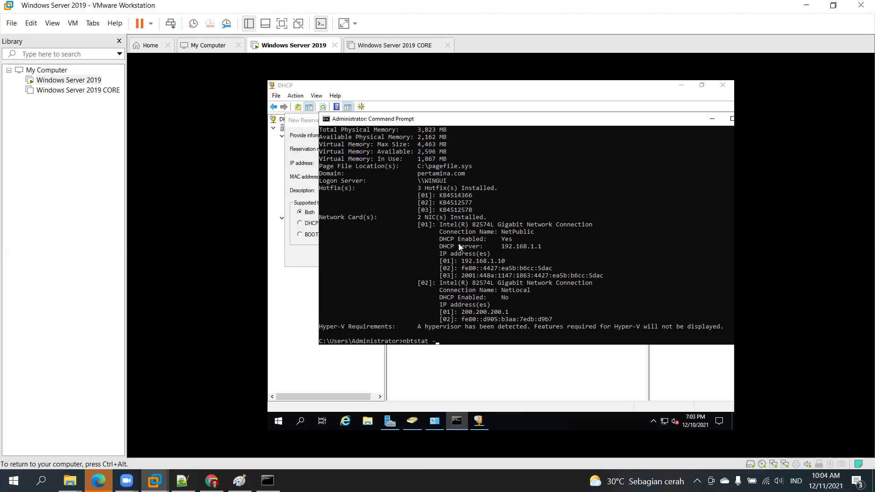
pyautogui.write('n')
pyautogui.press('Return')
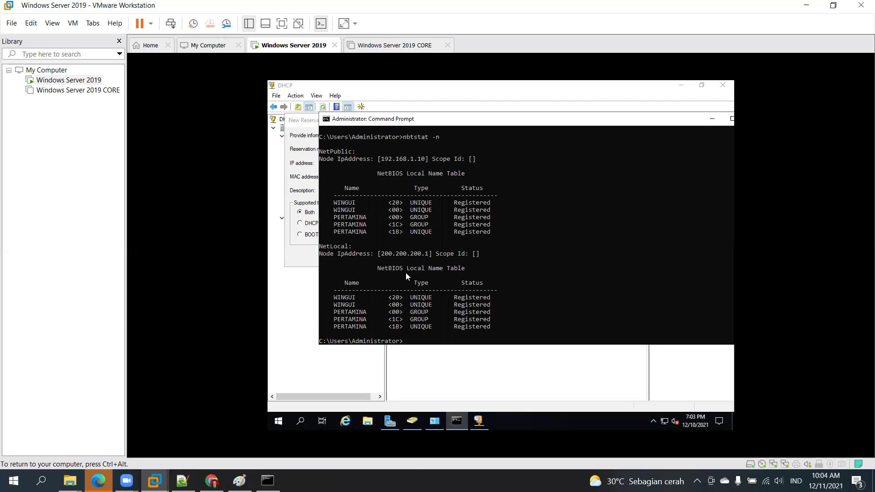
# Run "ipconfig/all" and examine the output from the NetLocal adapter back up to the host configuration.
pyautogui.click(508, 248)
pyautogui.write('ipconfig/all')
pyautogui.press('Return')
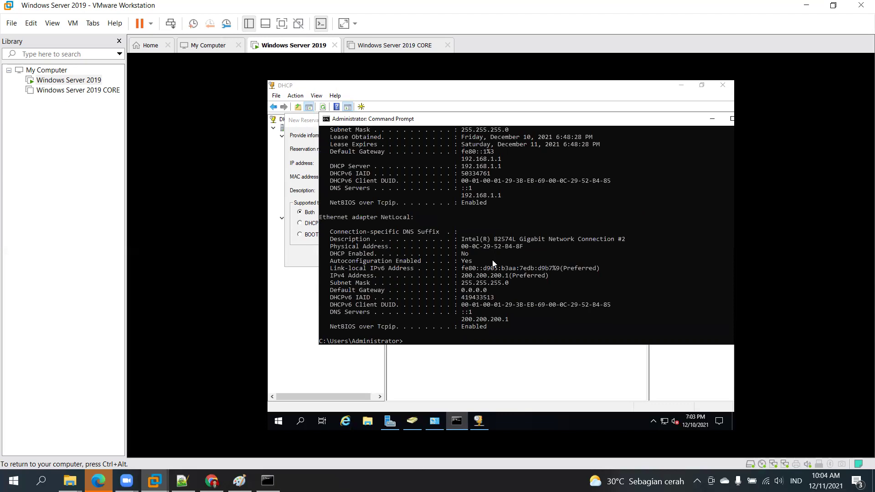
pyautogui.scroll(2, 500, 273)
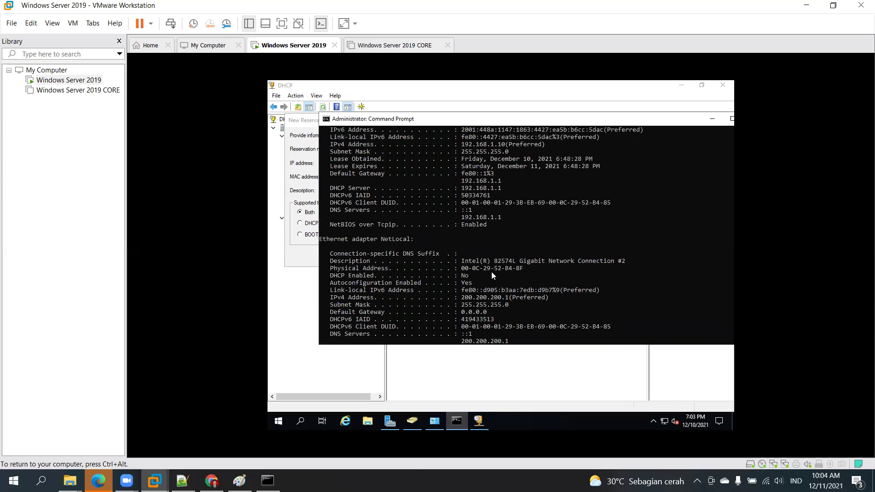
pyautogui.scroll(3, 492, 270)
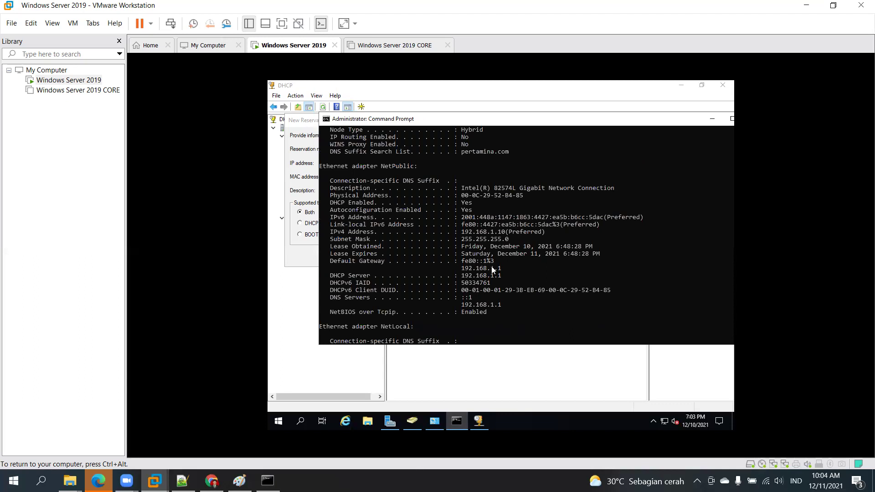
pyautogui.scroll(2, 492, 270)
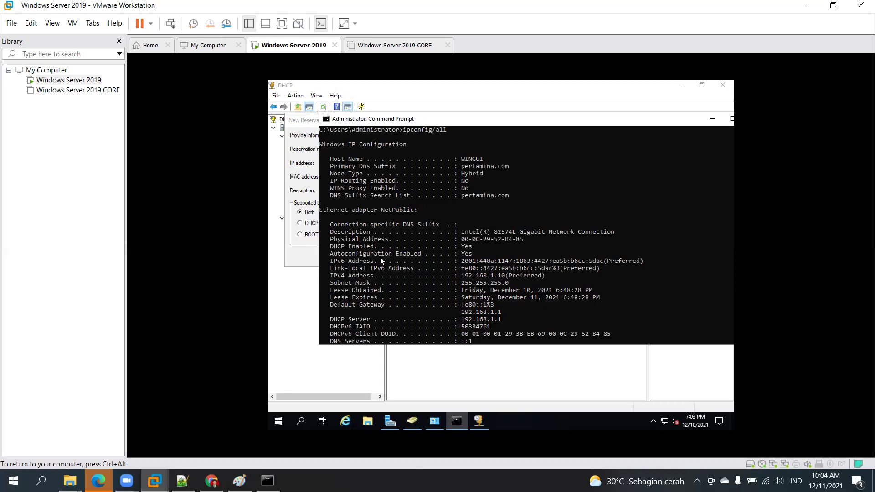
# Copy the NetPublic adapter's physical address 00-0C-29-52-B4-85 into the MAC address of the new reservation.
pyautogui.moveTo(460, 241)
pyautogui.mouseDown()
pyautogui.moveTo(522, 240)
pyautogui.moveTo(462, 242)
pyautogui.mouseUp()
pyautogui.rightClick(523, 239)
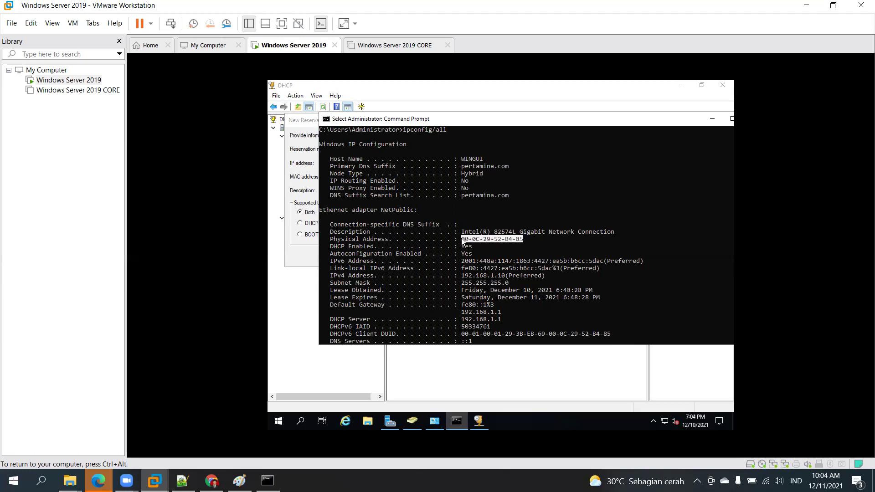
pyautogui.rightClick(468, 259)
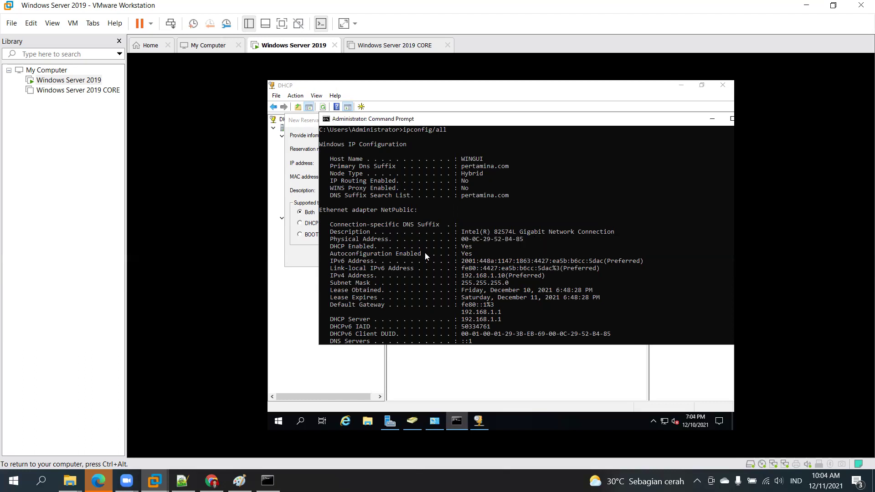
pyautogui.click(308, 249)
pyautogui.click(385, 174)
pyautogui.hotkey('ctrl', 'v')
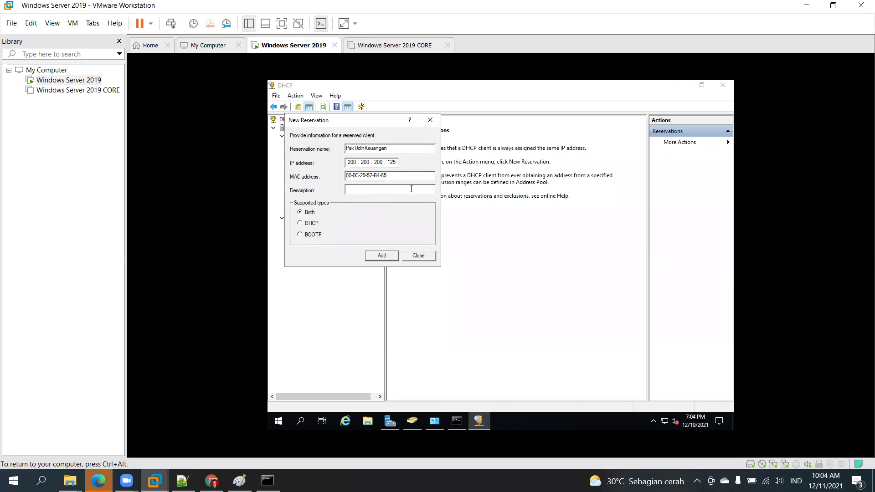
# Add the reservation for 200.200.200.125, close the New Reservation dialog and check the entry in the Reservations list.
pyautogui.click(388, 255)
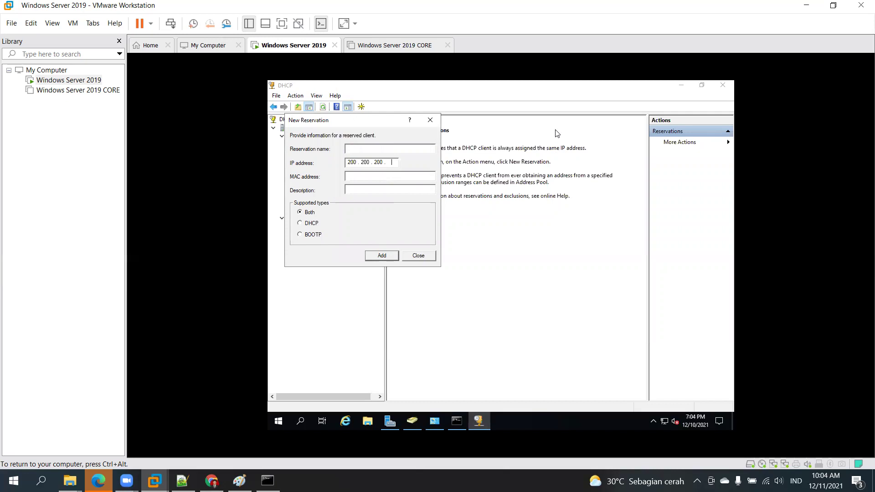
pyautogui.click(431, 256)
pyautogui.click(423, 132)
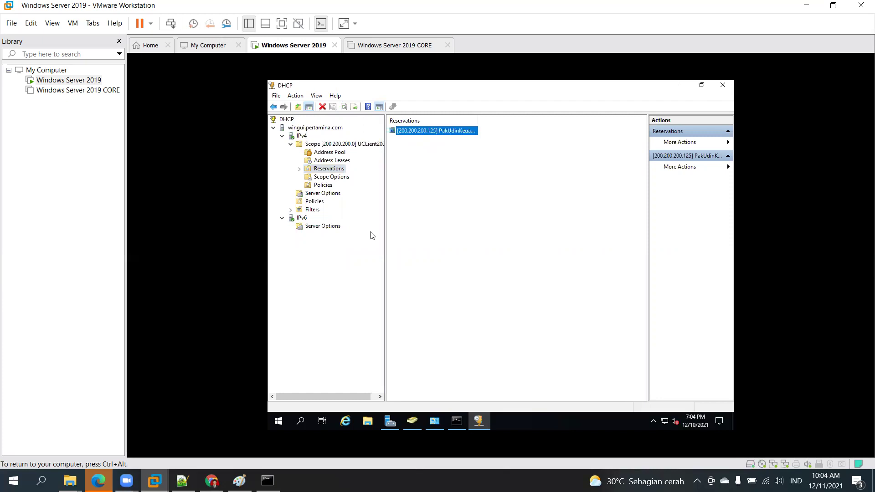
pyautogui.click(461, 252)
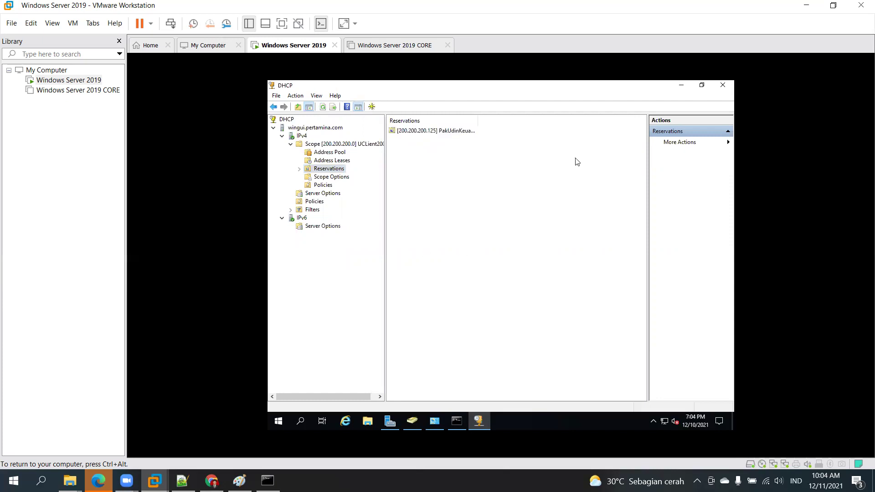
# Minimize the DHCP, Command Prompt and Network Connections windows and open the Routing and Remote Access console from Server Manager.
pyautogui.click(679, 89)
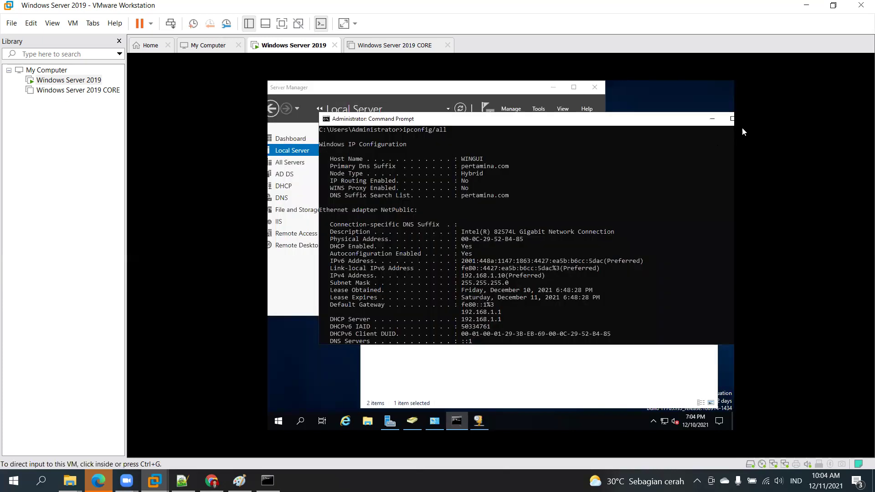
pyautogui.click(709, 118)
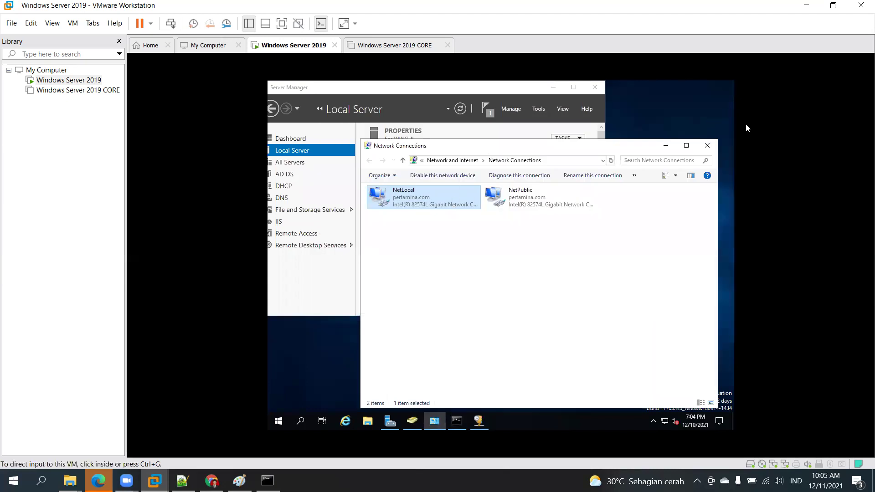
pyautogui.click(665, 146)
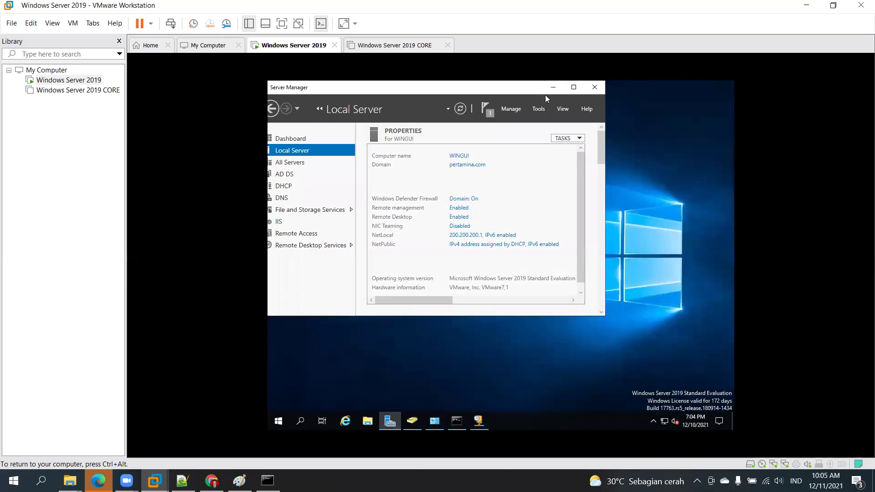
pyautogui.click(539, 109)
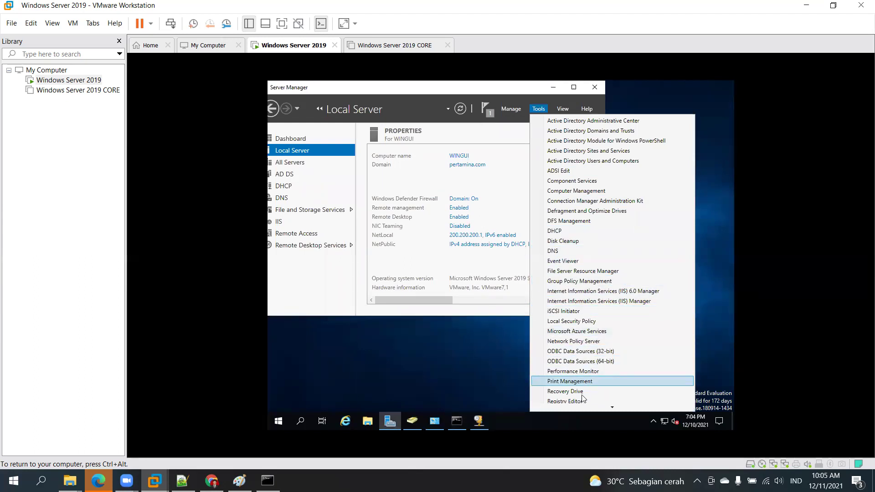
pyautogui.scroll(-3, 582, 401)
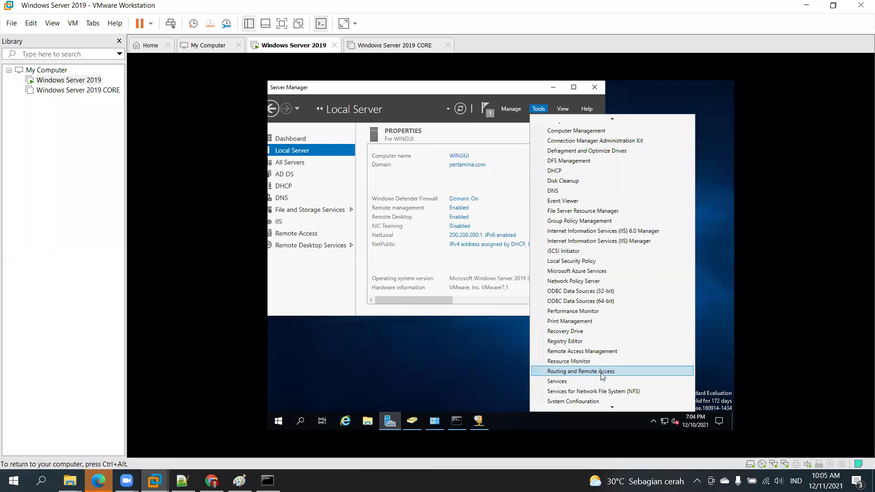
pyautogui.click(601, 372)
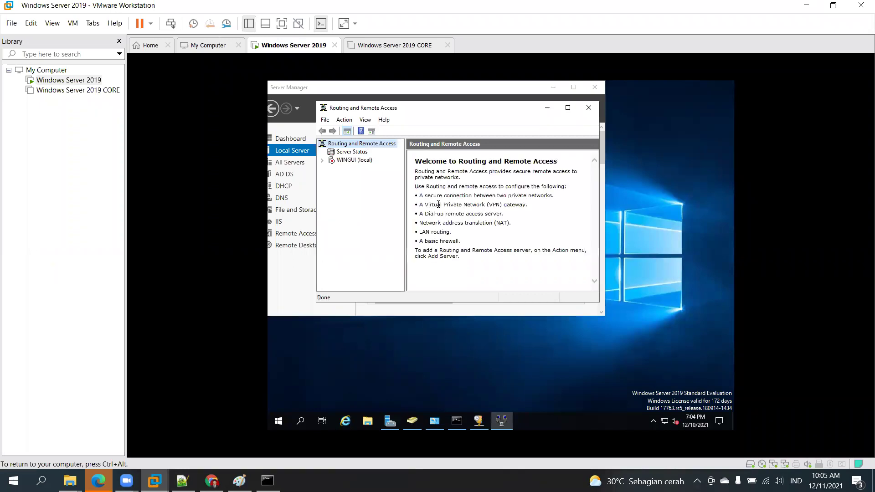
# Start configuring Routing and Remote Access on the WINGUI server and advance the setup wizard to its Configuration page.
pyautogui.click(343, 161)
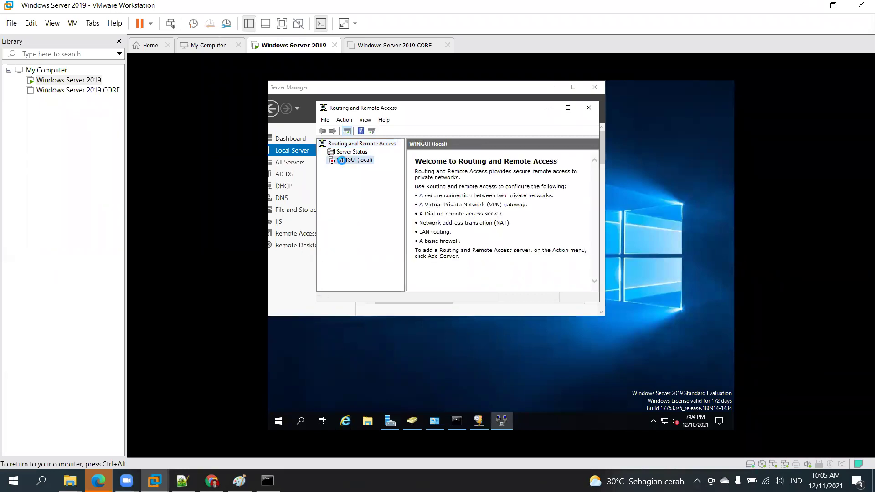
pyautogui.rightClick(348, 160)
pyautogui.click(395, 166)
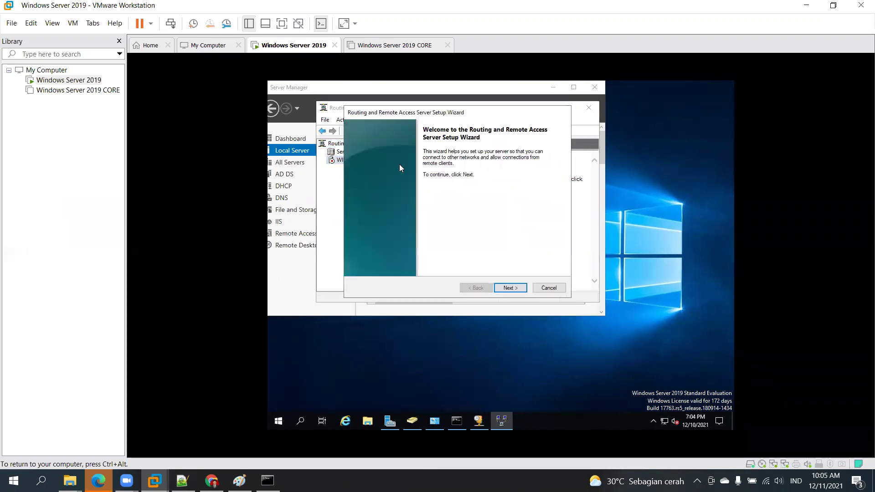
pyautogui.click(505, 288)
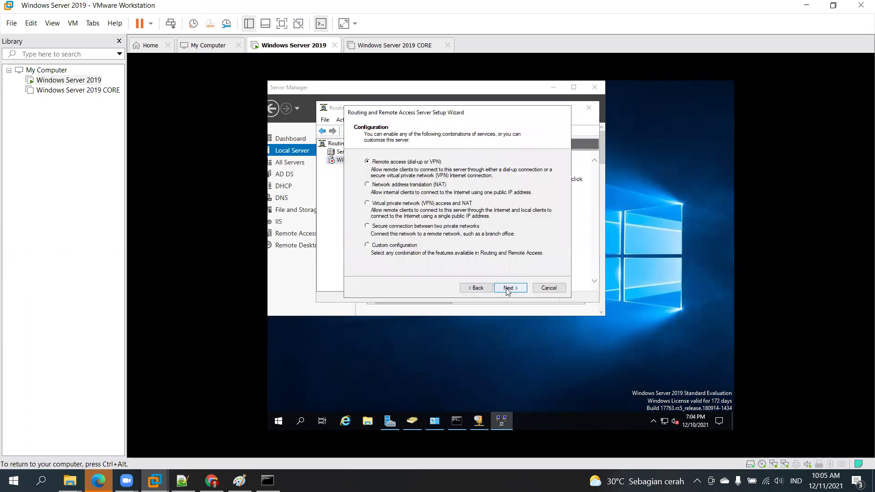
# Compare the NAT option with VPN access and NAT, and consult the network topology diagram TOP.png in Paint.
pyautogui.click(419, 187)
pyautogui.click(422, 204)
pyautogui.click(398, 187)
pyautogui.click(431, 206)
pyautogui.click(239, 481)
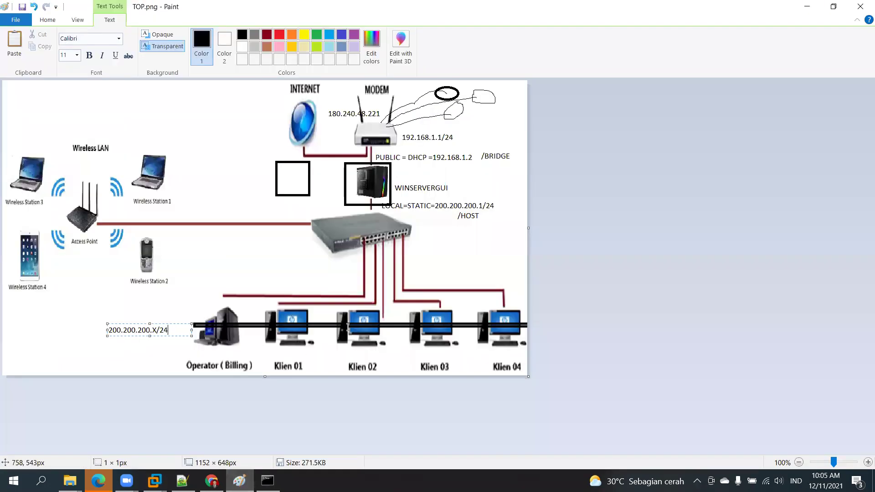
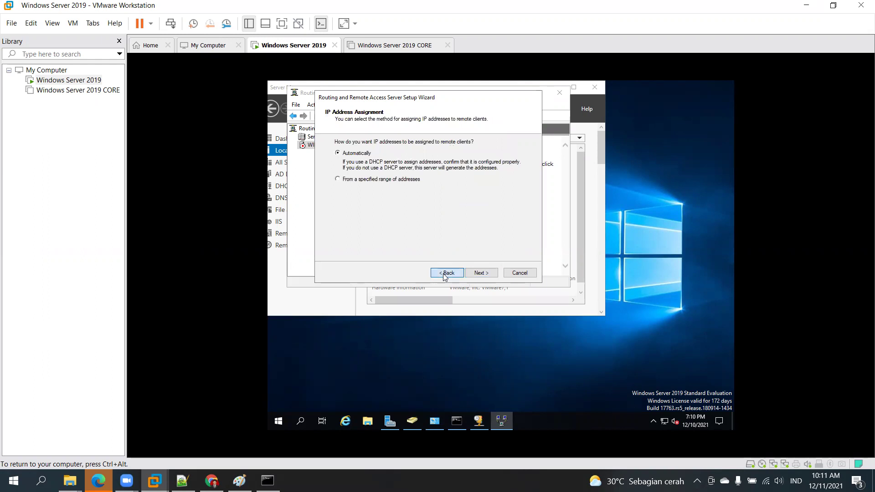
# Return to the service choice, select network address translation (NAT) with NetPublic as the public Internet interface, and finish the wizard.
pyautogui.click(444, 274)
pyautogui.click(387, 170)
pyautogui.click(479, 274)
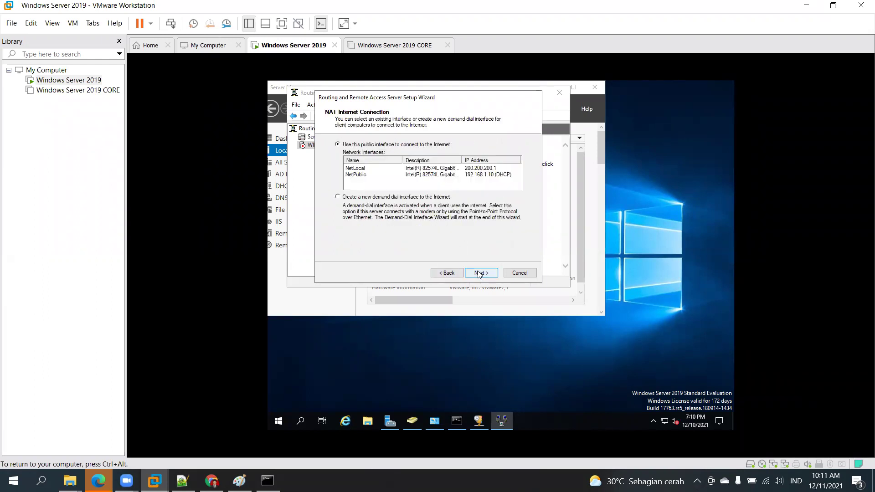
pyautogui.click(366, 176)
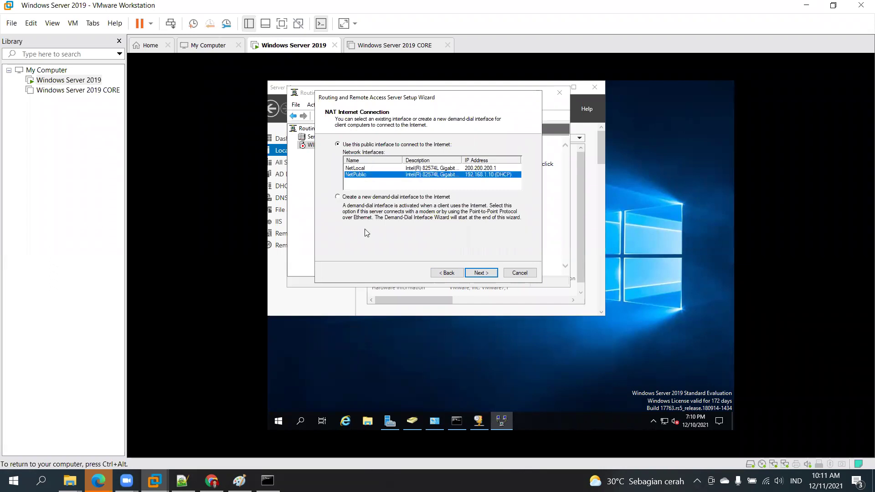
pyautogui.click(482, 274)
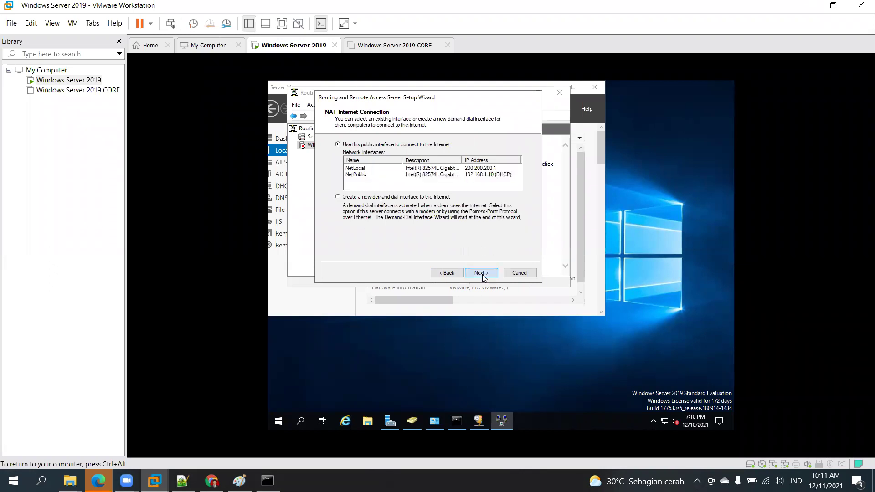
pyautogui.click(483, 276)
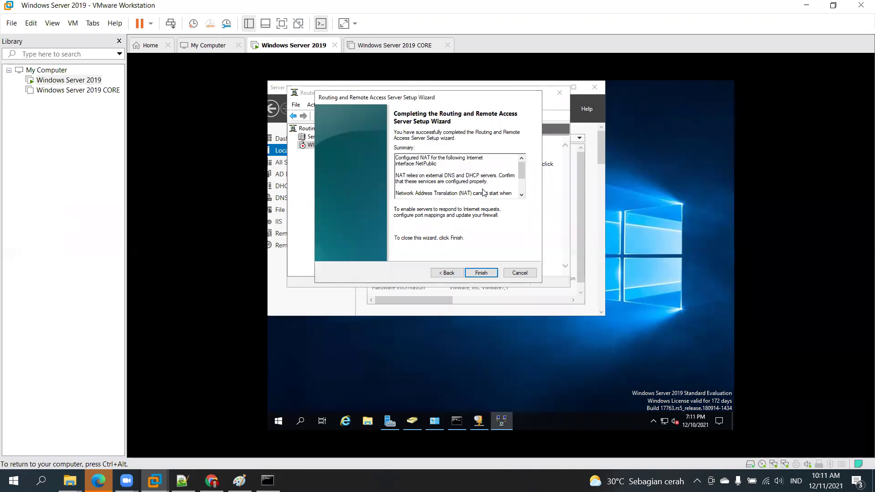
pyautogui.click(479, 276)
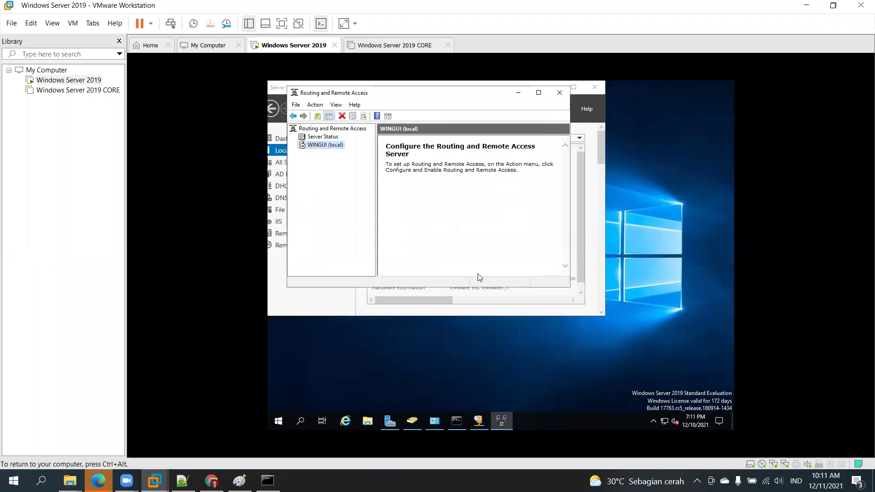
# Expand the WINGUI server, review its network interfaces, and minimize the Routing and Remote Access console.
pyautogui.click(293, 145)
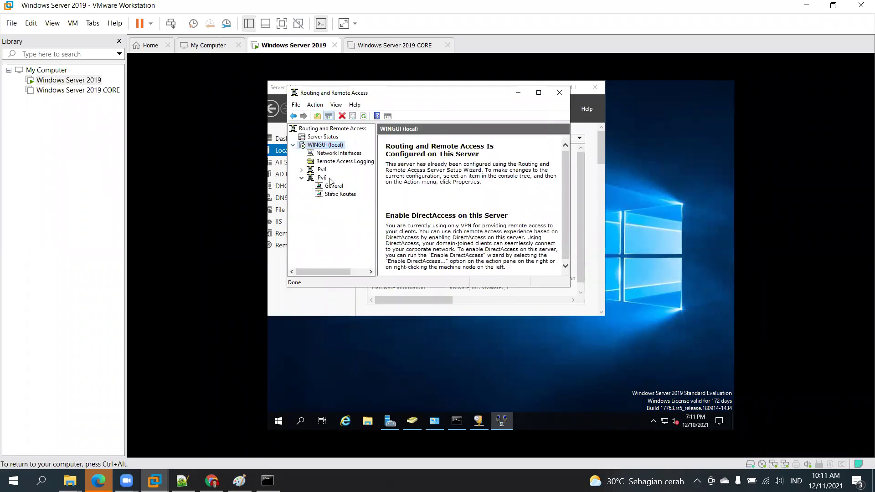
pyautogui.click(334, 161)
pyautogui.click(335, 154)
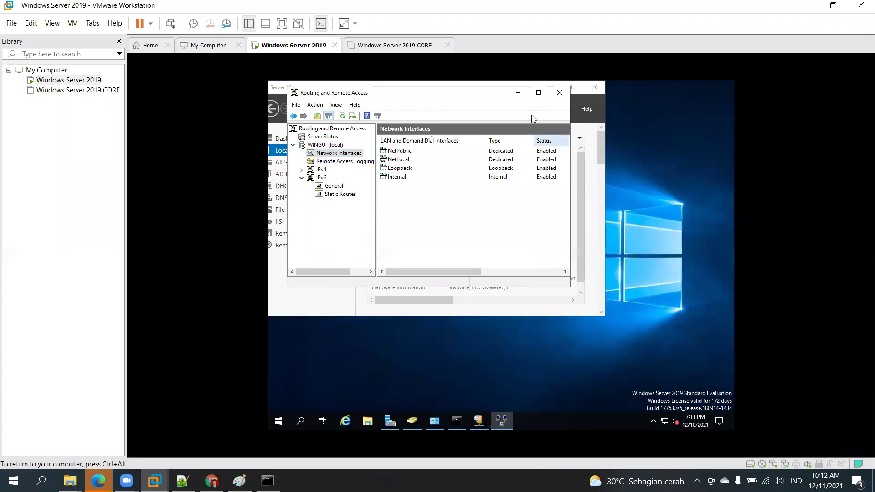
pyautogui.click(518, 92)
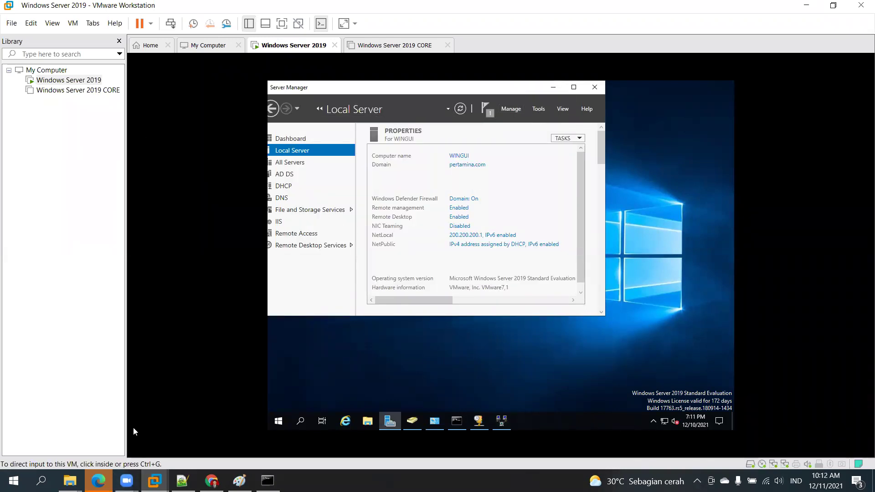
# Switch to Chrome, bring up the ADM JARINGAN 2019 PDF and review its course outline and Windows Server product overview.
pyautogui.click(212, 481)
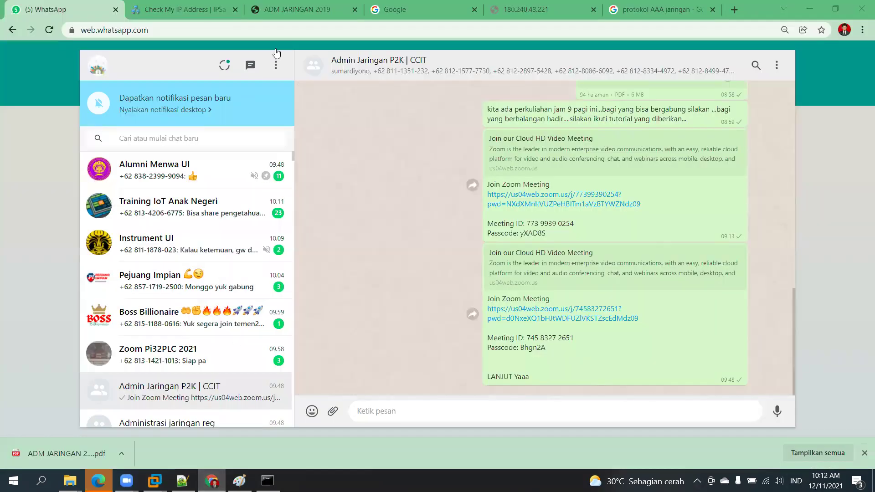
pyautogui.hotkey('ctrl', '3')
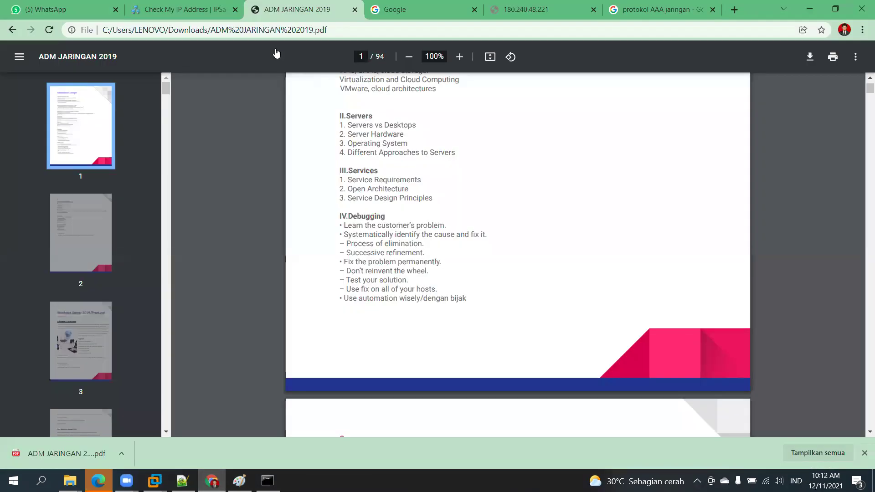
pyautogui.scroll(6, 261, 242)
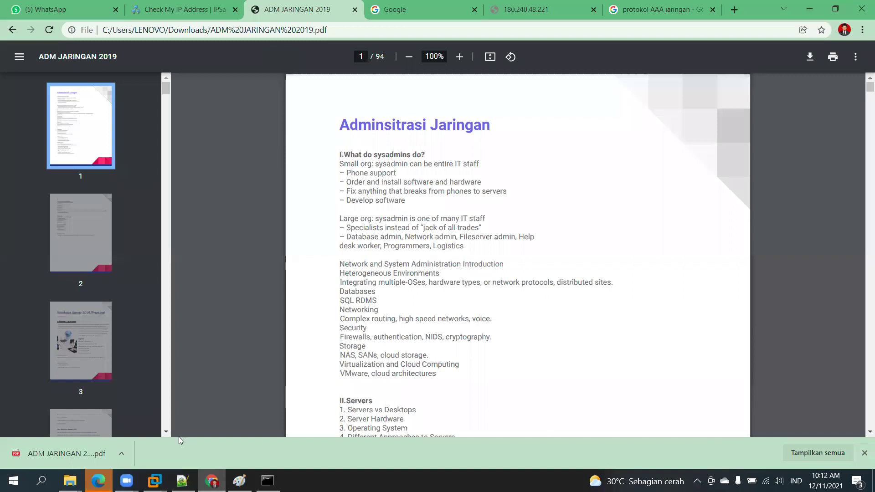
pyautogui.scroll(-20, 461, 218)
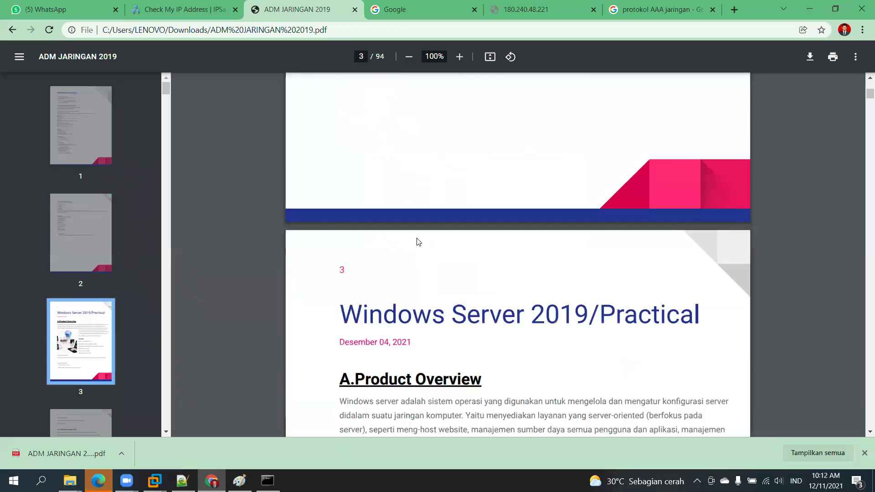
pyautogui.scroll(-4, 424, 241)
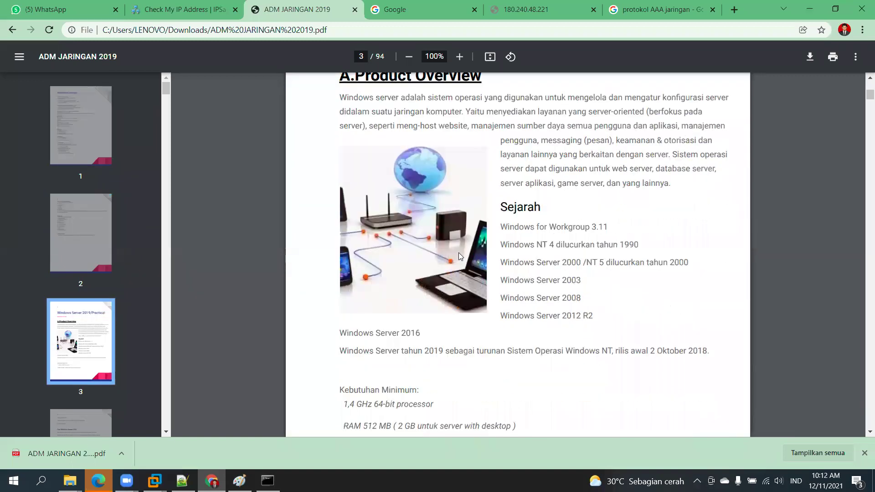
pyautogui.scroll(-20, 460, 257)
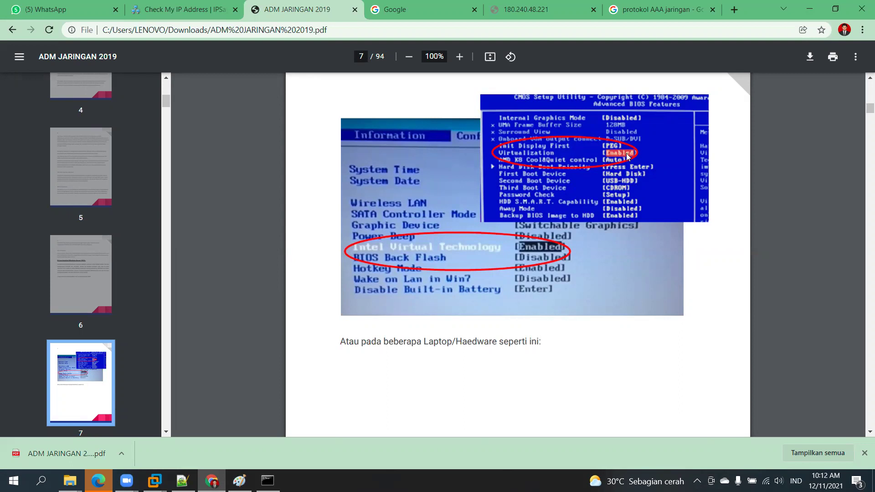
# Examine the BIOS screenshots on pages 7 and 8 of the PDF for the virtualization settings.
pyautogui.scroll(7, 619, 153)
pyautogui.scroll(-8, 593, 183)
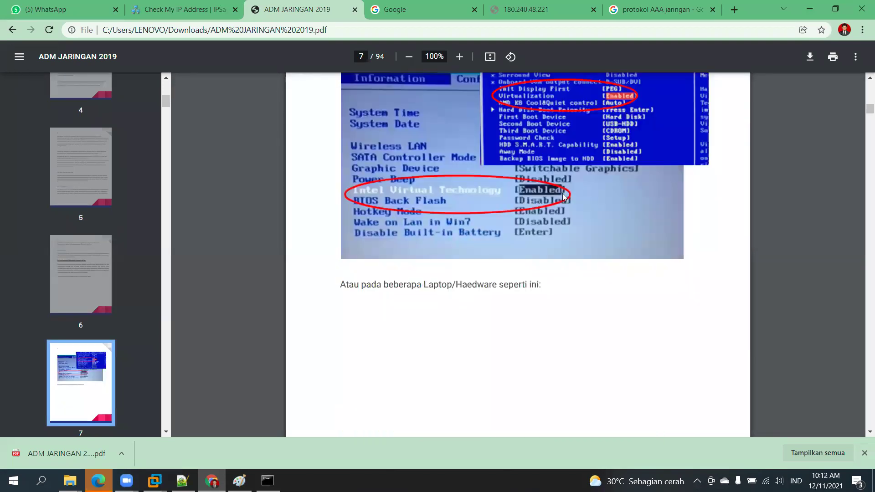
pyautogui.scroll(-9, 561, 196)
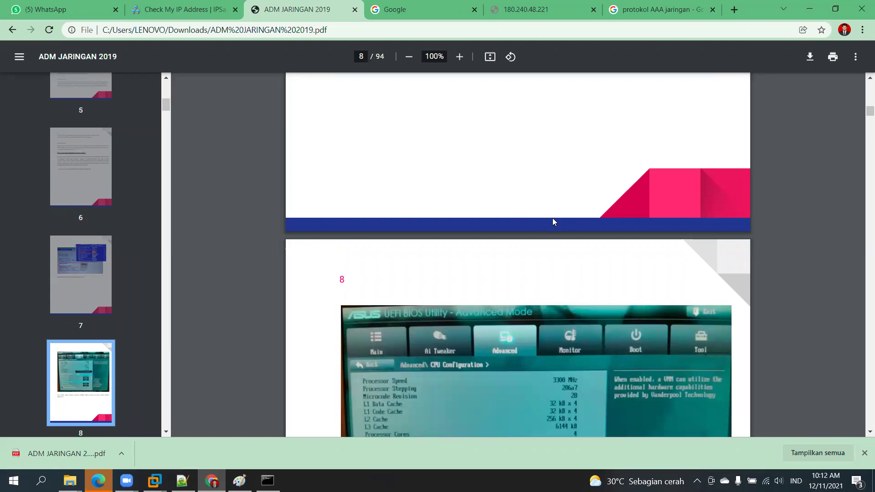
pyautogui.scroll(-1, 538, 241)
pyautogui.scroll(4, 540, 245)
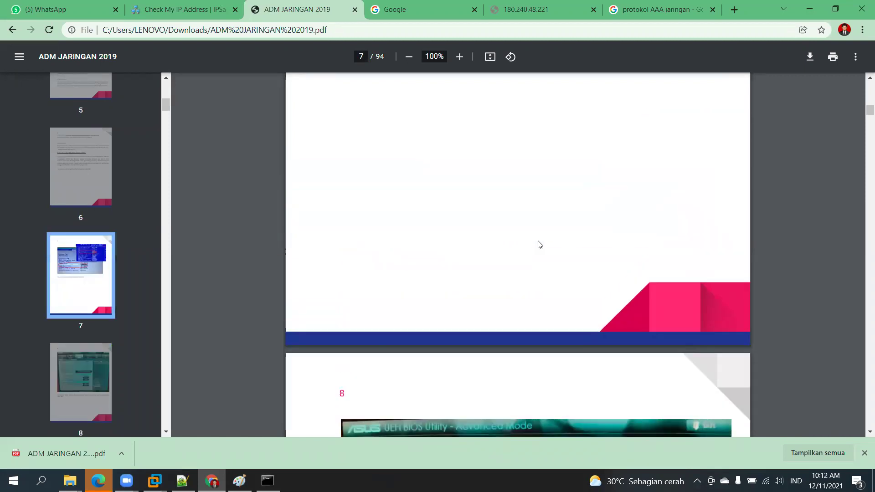
pyautogui.scroll(5, 538, 245)
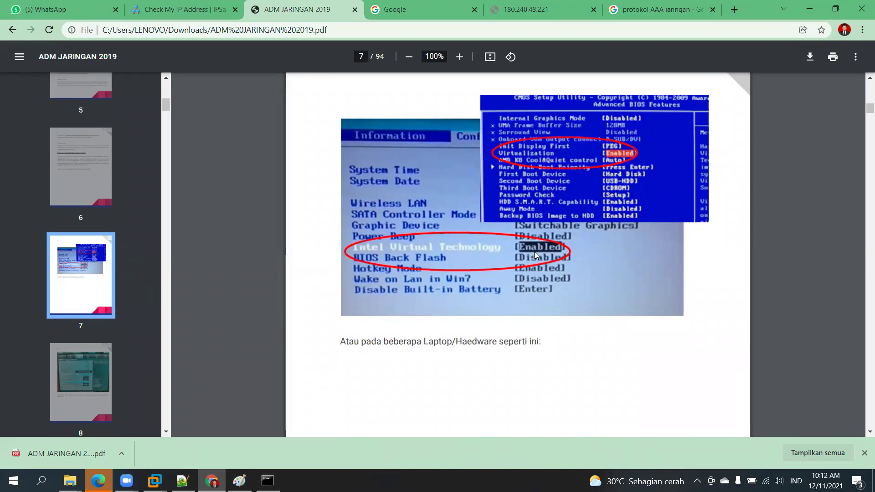
pyautogui.scroll(-10, 460, 264)
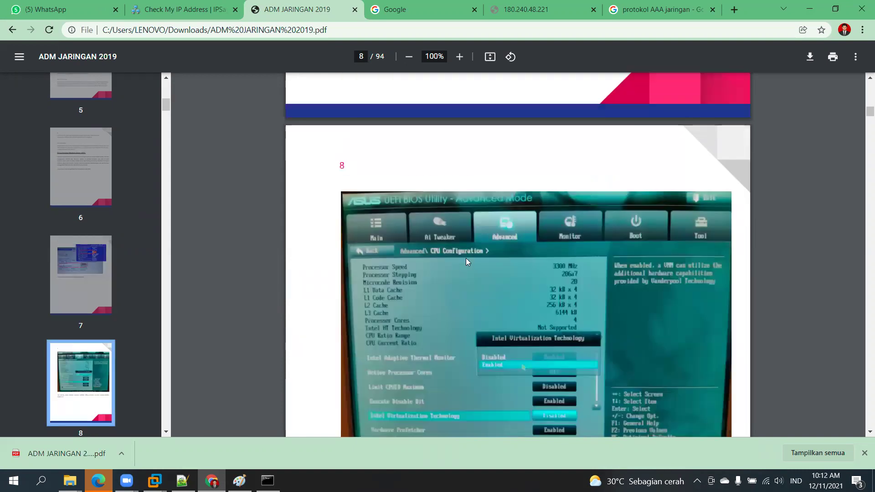
pyautogui.scroll(10, 498, 156)
pyautogui.scroll(-1, 552, 212)
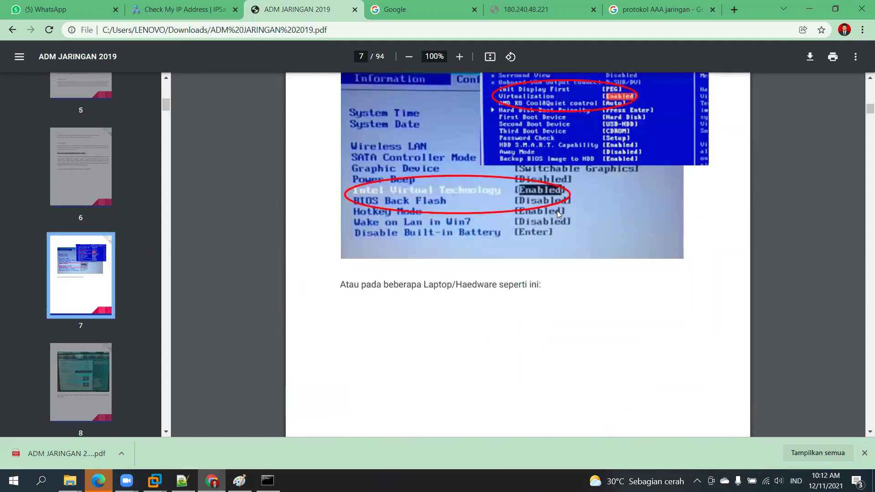
pyautogui.scroll(-12, 534, 204)
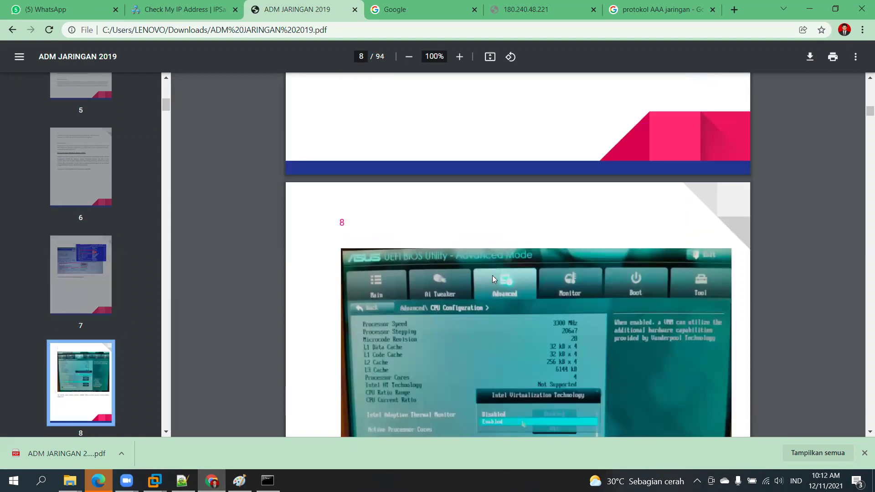
pyautogui.scroll(2, 498, 199)
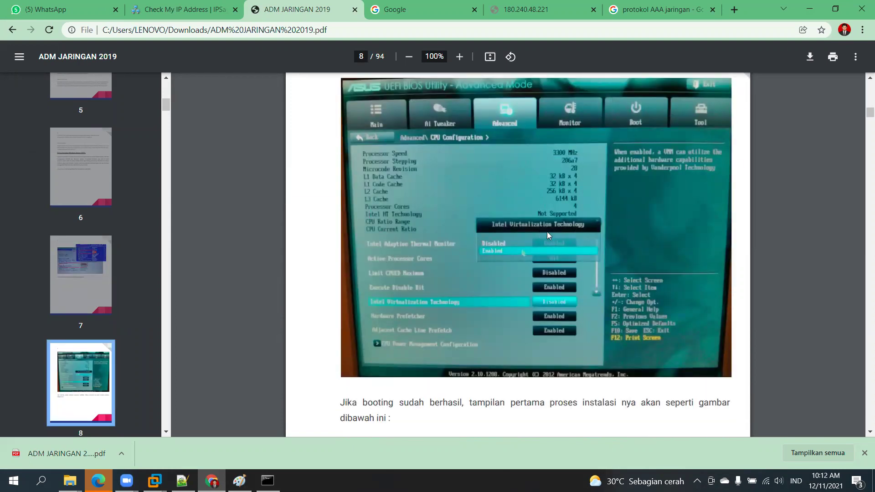
# Read through the Windows Server 2019 installation instructions on pages 9 to 16 of the PDF.
pyautogui.scroll(-8, 547, 233)
pyautogui.scroll(-10, 496, 253)
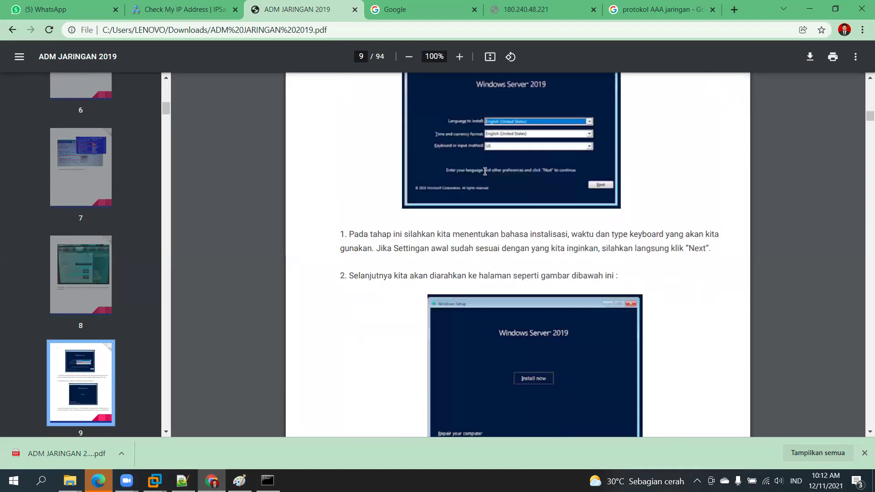
pyautogui.scroll(-4, 499, 230)
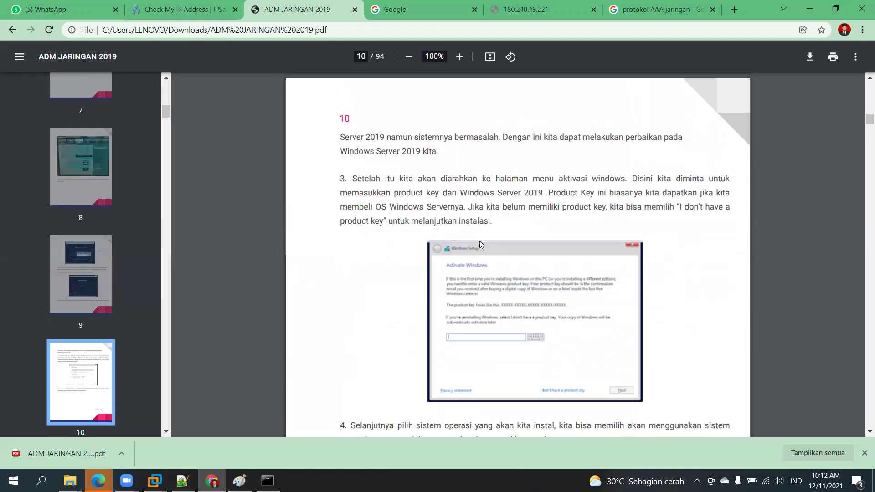
pyautogui.scroll(4, 504, 208)
pyautogui.scroll(7, 504, 207)
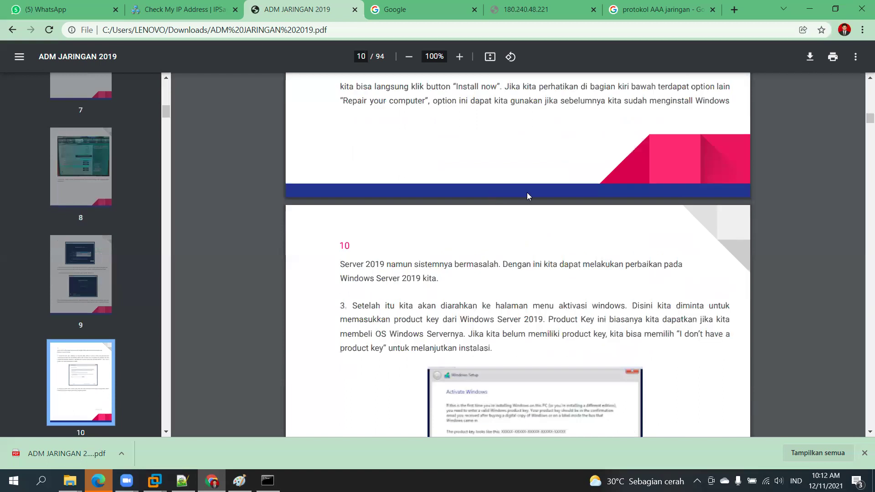
pyautogui.scroll(-9, 519, 211)
pyautogui.scroll(-20, 477, 221)
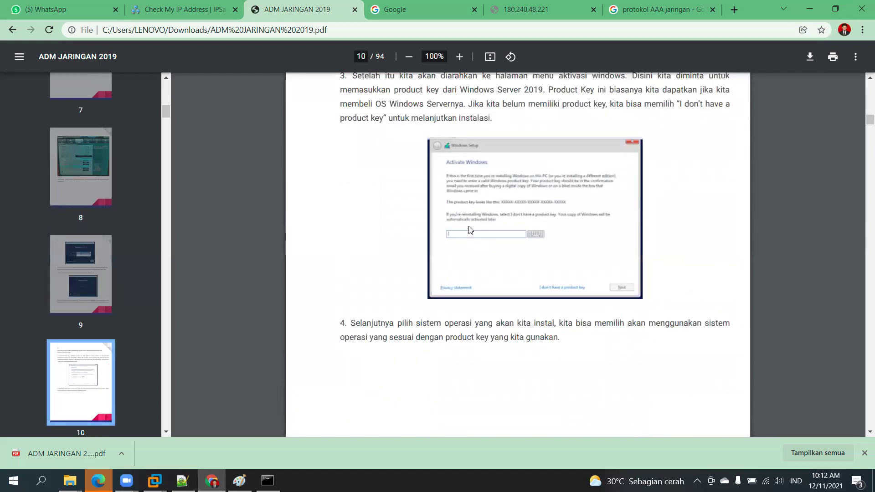
pyautogui.scroll(5, 485, 246)
pyautogui.scroll(-20, 508, 157)
pyautogui.scroll(-20, 510, 260)
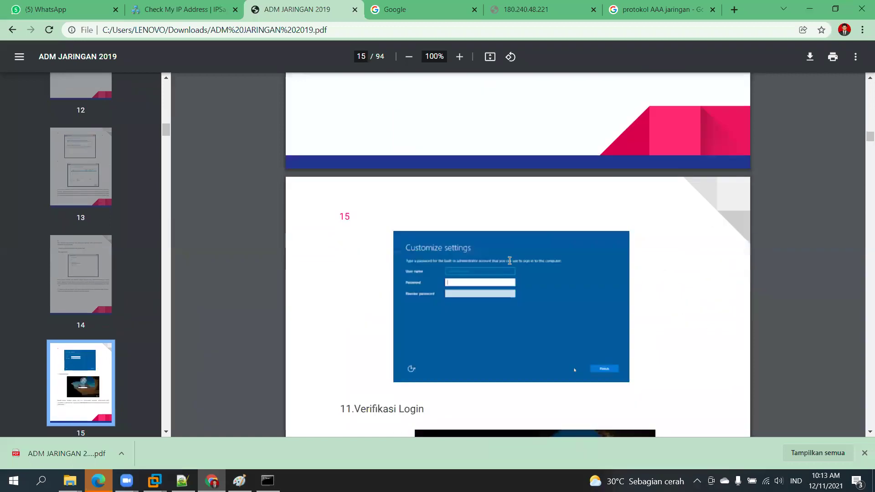
pyautogui.scroll(-8, 510, 258)
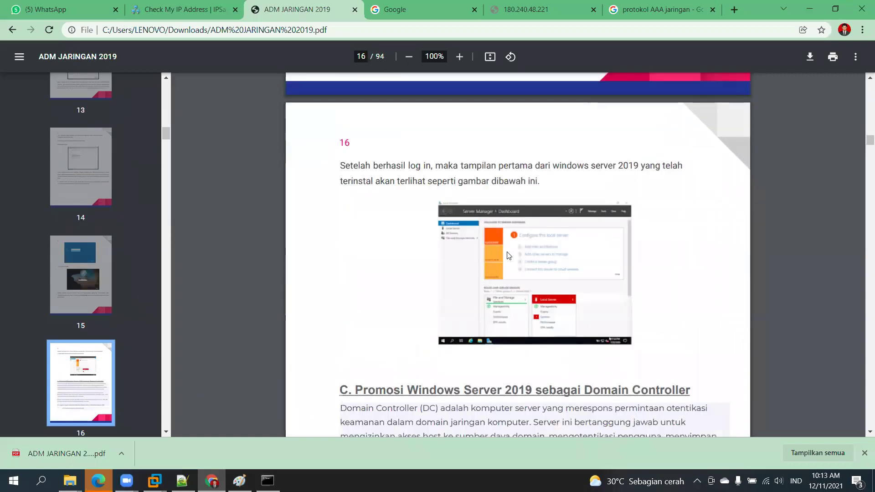
pyautogui.scroll(5, 501, 241)
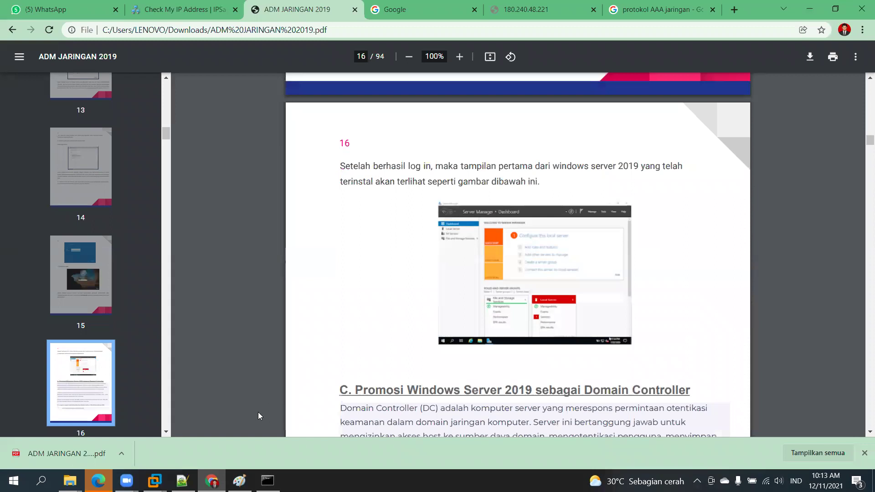
pyautogui.moveTo(161, 476)
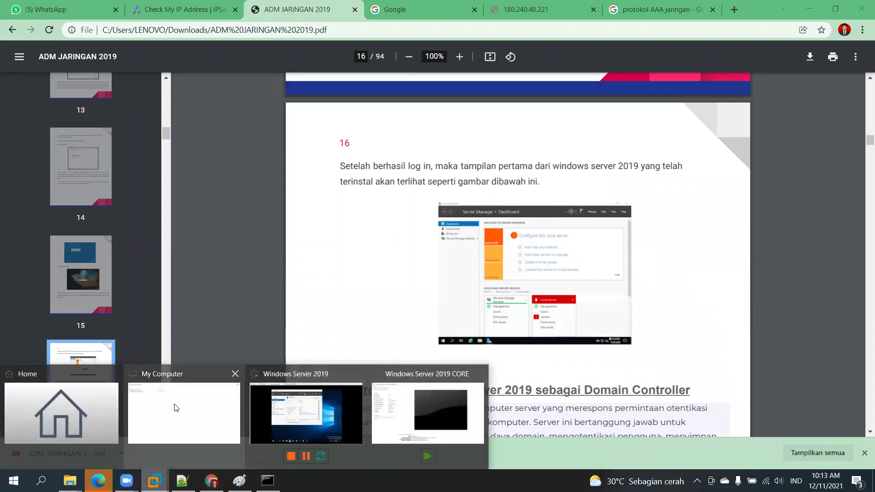
# Switch to VMware Workstation and power on the Windows Server 2019 CORE virtual machine.
pyautogui.click(325, 415)
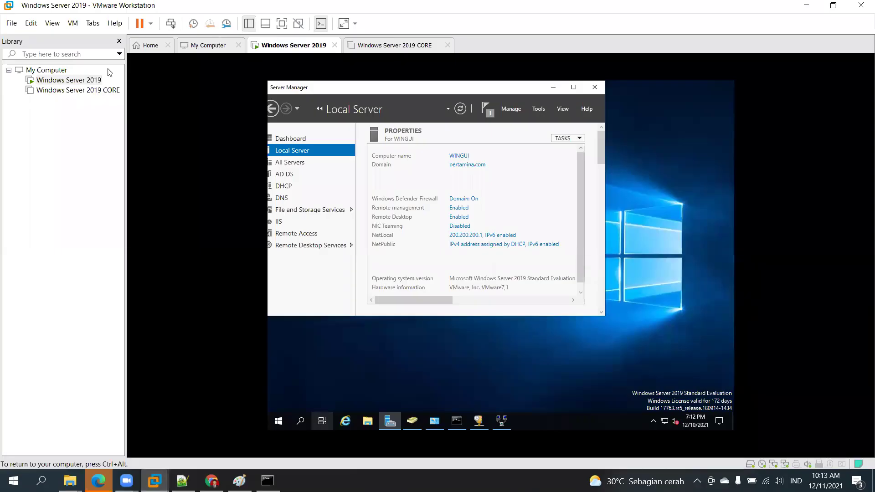
pyautogui.click(79, 91)
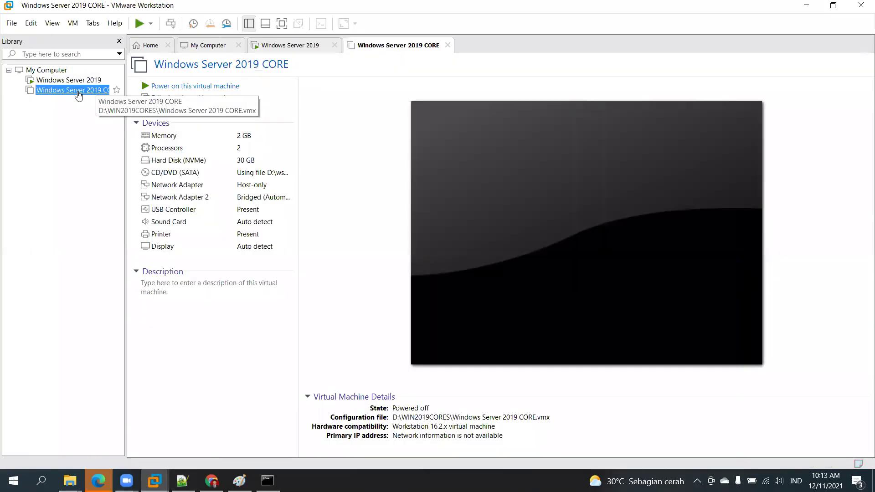
pyautogui.rightClick(79, 93)
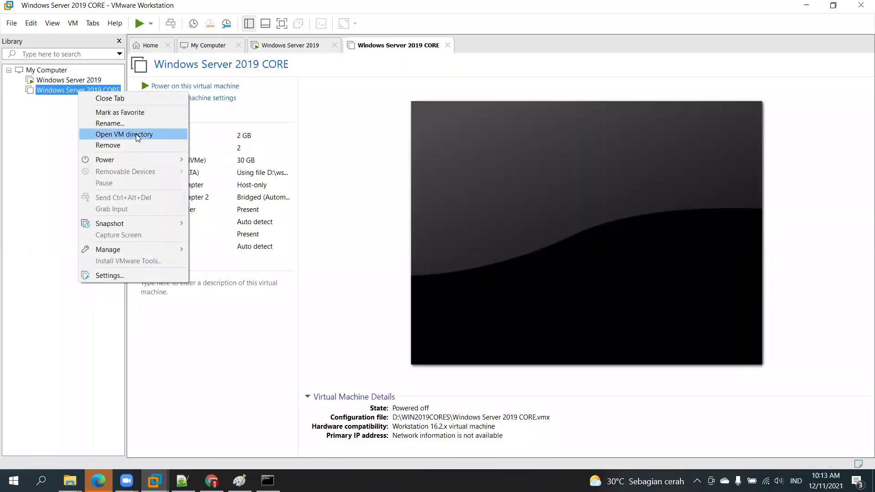
pyautogui.moveTo(167, 157)
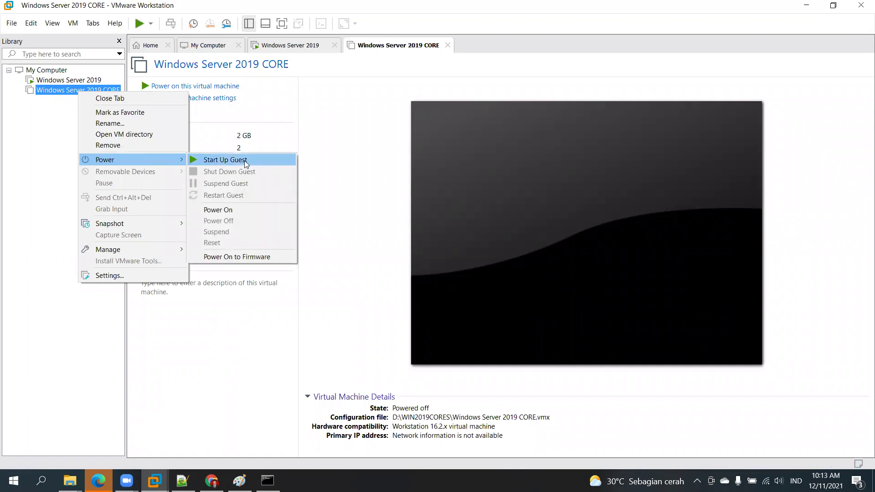
pyautogui.click(229, 315)
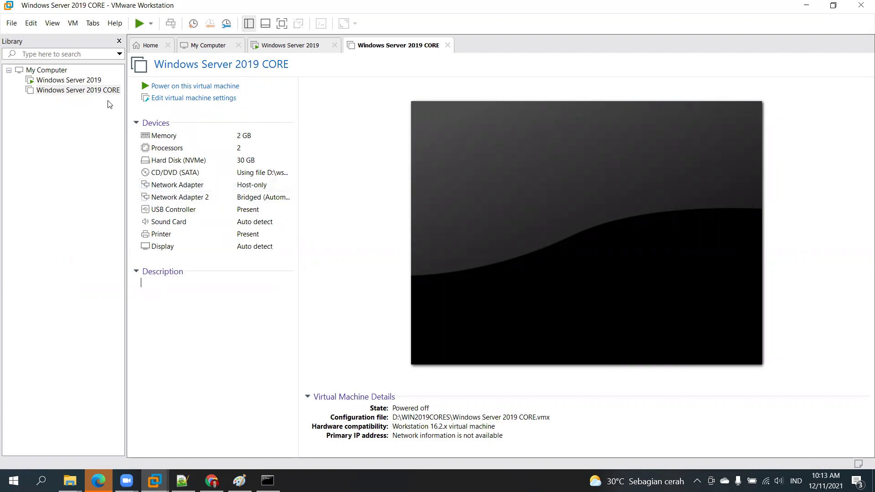
pyautogui.rightClick(95, 94)
pyautogui.moveTo(164, 159)
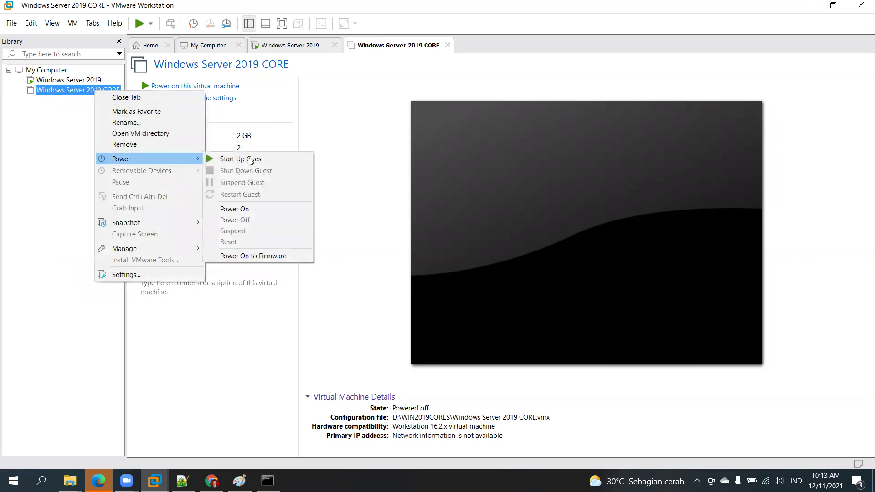
pyautogui.click(266, 209)
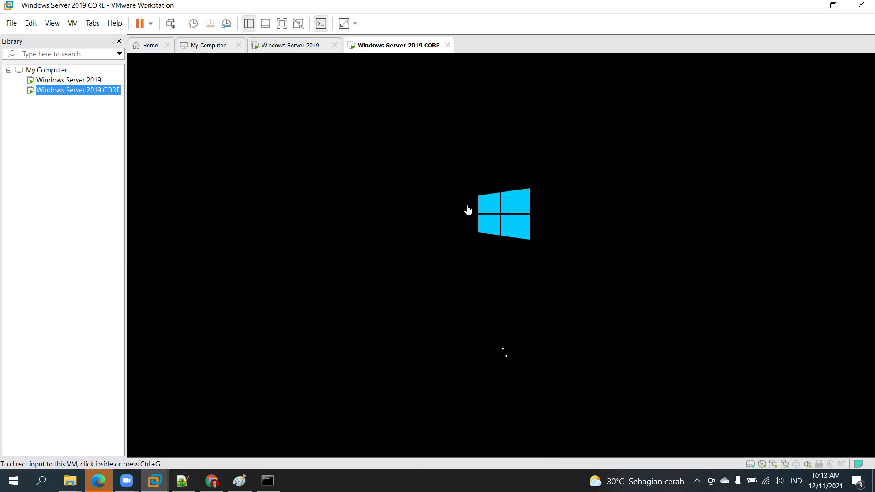
# Switch to Notepad++ and review the WINSERVER CORE.txt notes on Server Core management, Remote Desktop firewall commands and ping rules.
pyautogui.click(182, 481)
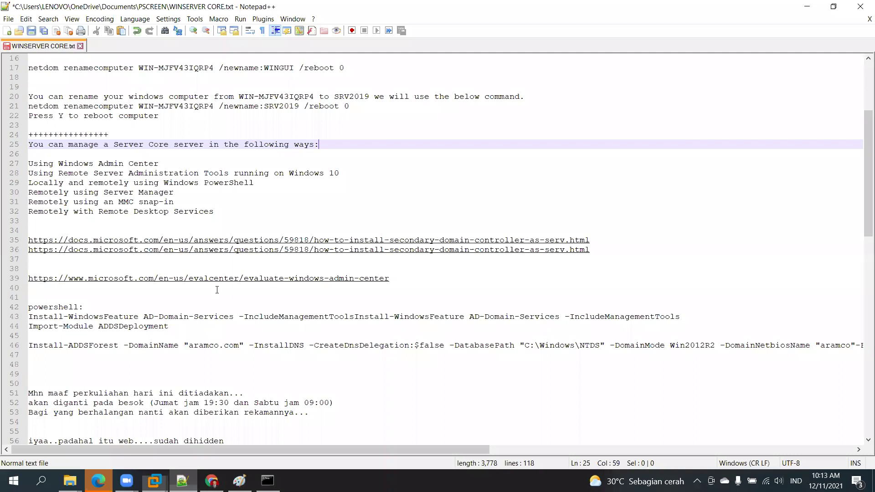
pyautogui.click(213, 175)
pyautogui.click(273, 176)
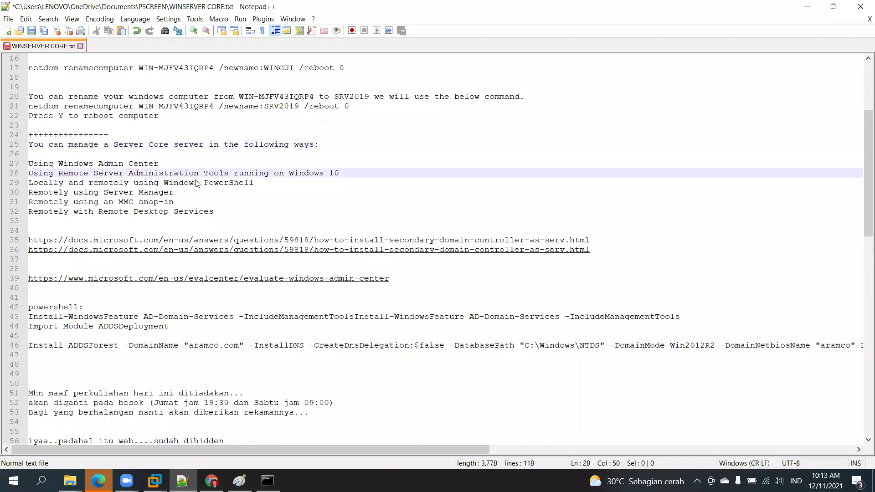
pyautogui.scroll(-1, 197, 184)
pyautogui.click(105, 95)
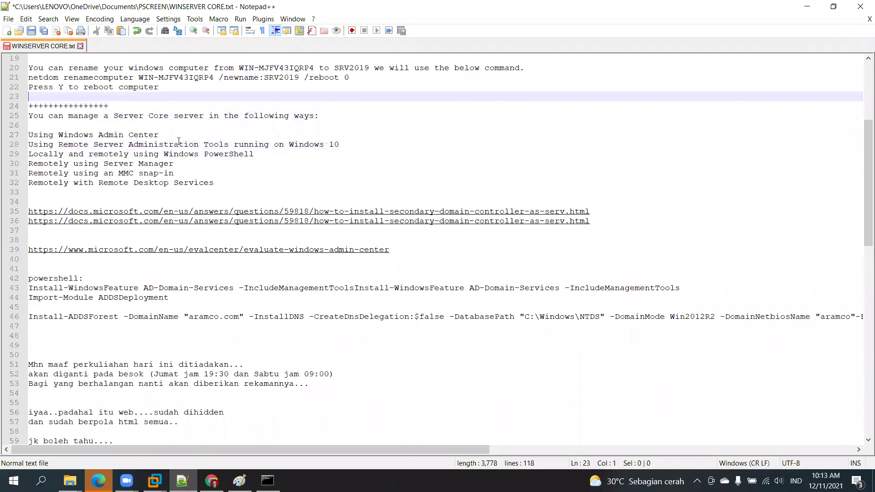
pyautogui.scroll(4, 178, 144)
pyautogui.scroll(2, 178, 144)
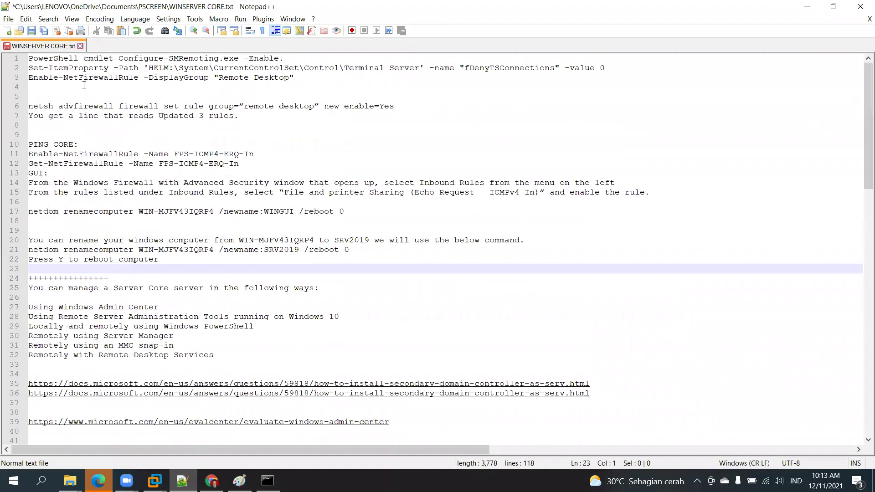
pyautogui.click(292, 60)
pyautogui.click(188, 126)
pyautogui.moveTo(394, 107); pyautogui.dragTo(27, 108)
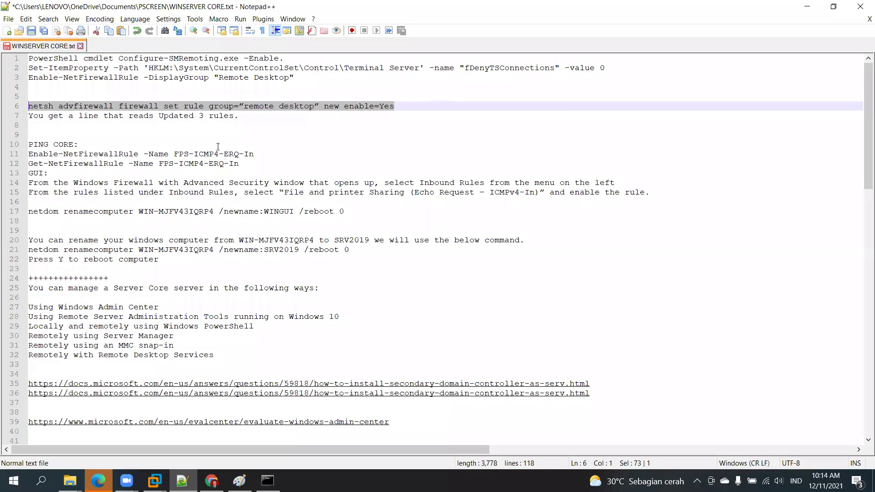
pyautogui.click(230, 127)
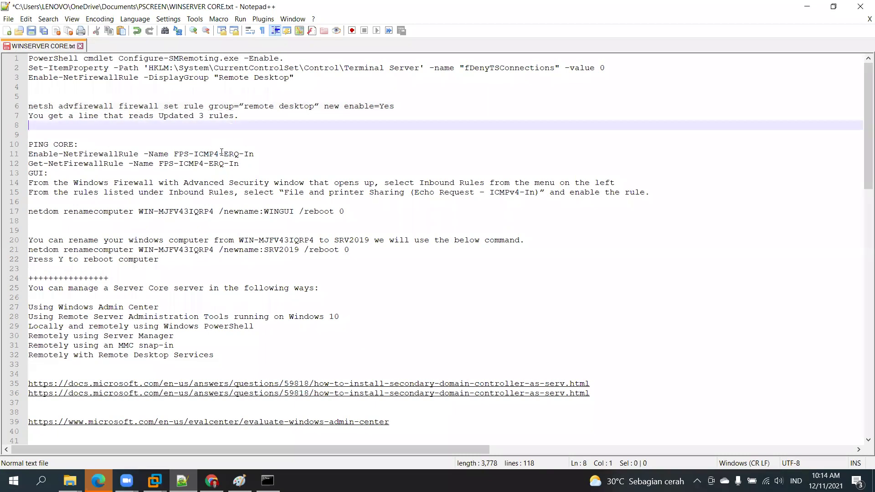
pyautogui.click(222, 154)
pyautogui.click(213, 144)
pyautogui.scroll(-1, 187, 133)
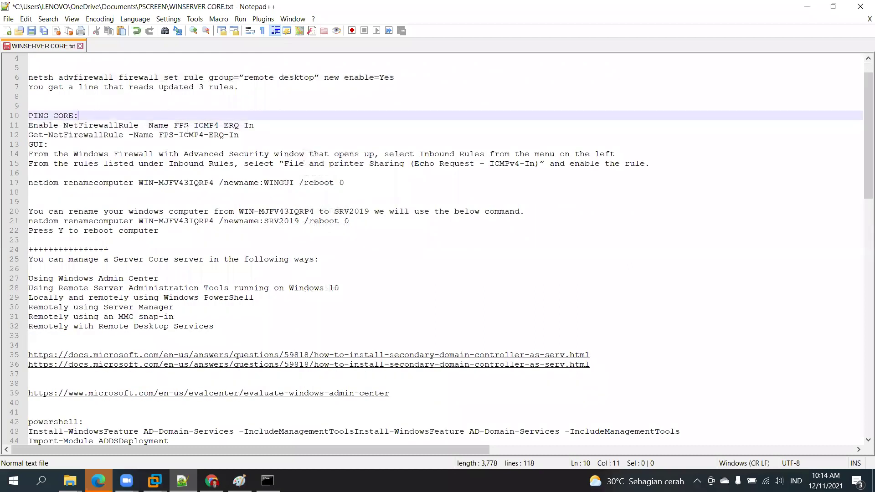
# Copy the netdom renamecomputer command with new name WINGUI to the start of the notes, followed by blank lines.
pyautogui.click(191, 181)
pyautogui.moveTo(354, 182); pyautogui.dragTo(13, 183)
pyautogui.hotkey('ctrl', 'c')
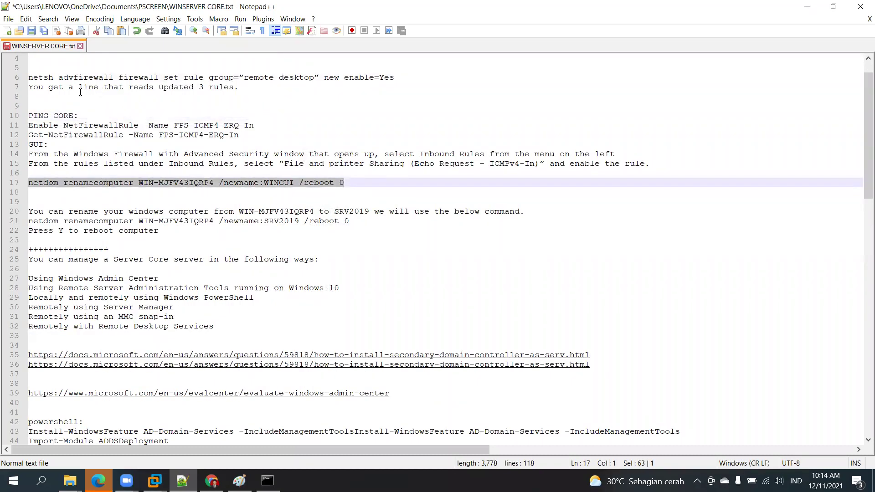
pyautogui.scroll(1, 80, 92)
pyautogui.click(34, 57)
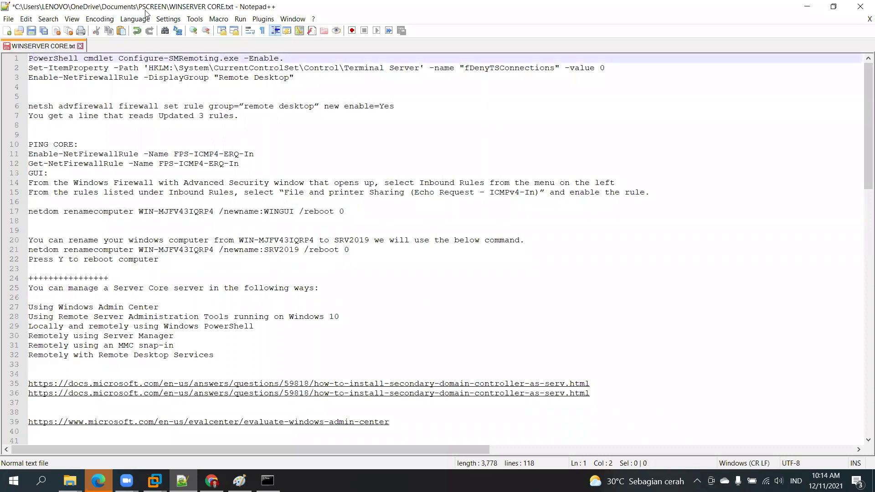
pyautogui.press('Home')
pyautogui.press('Return')
pyautogui.press('Up')
pyautogui.hotkey('ctrl', 'v')
pyautogui.press('Return')
pyautogui.press('Return')
pyautogui.press('Return')
pyautogui.press('Up')
pyautogui.press('Up')
pyautogui.press('Up')
# Add the heading "Ganti nama computer via CMD:" above the copied netdom command.
pyautogui.press('Return')
pyautogui.press('Up')
pyautogui.write('Gti nama ')
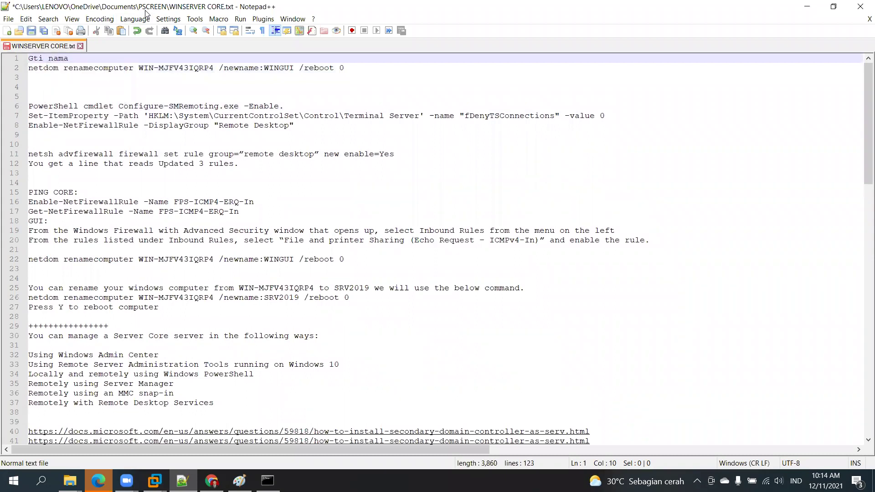
pyautogui.write('computer via CMD:')
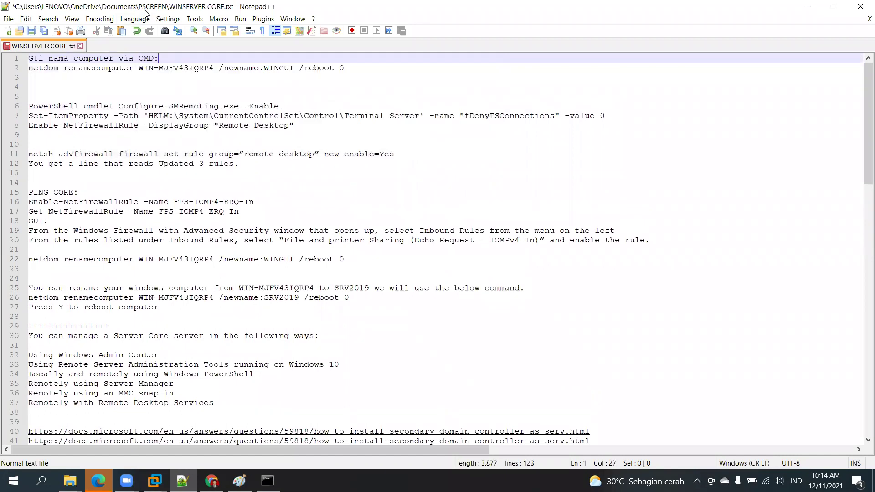
pyautogui.press('Home')
pyautogui.press('Right')
pyautogui.write('an')
# Copy the word "PowerShell" from the Configure-SMRemoting line and insert it on its own line above the first netdom command.
pyautogui.press('Down')
pyautogui.press('Down')
pyautogui.press('Down')
pyautogui.press('Down')
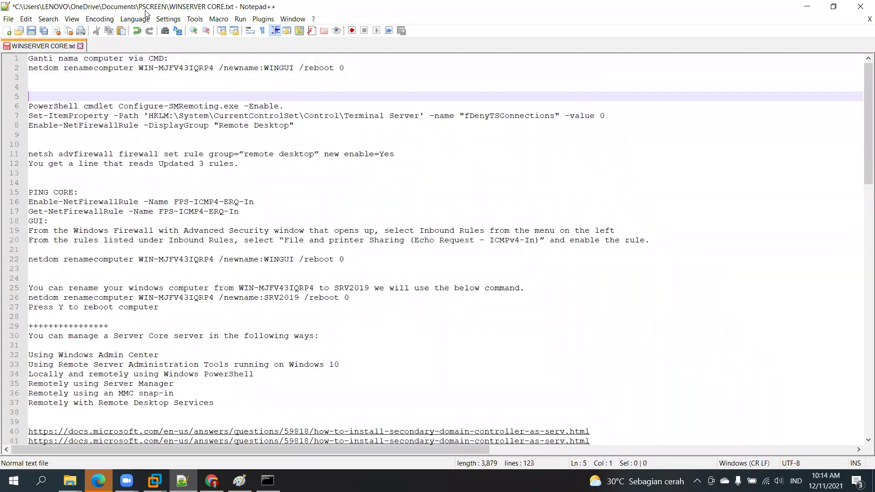
pyautogui.press('Down')
pyautogui.hotkey('shift', 'Right')
pyautogui.hotkey('shift', 'Right')
pyautogui.hotkey('shift', 'Right')
pyautogui.hotkey('shift', 'Right')
pyautogui.hotkey('shift', 'Right')
pyautogui.hotkey('shift', 'Right')
pyautogui.hotkey('shift', 'Right')
pyautogui.hotkey('shift', 'Right')
pyautogui.hotkey('shift', 'Right')
pyautogui.hotkey('shift', 'Right')
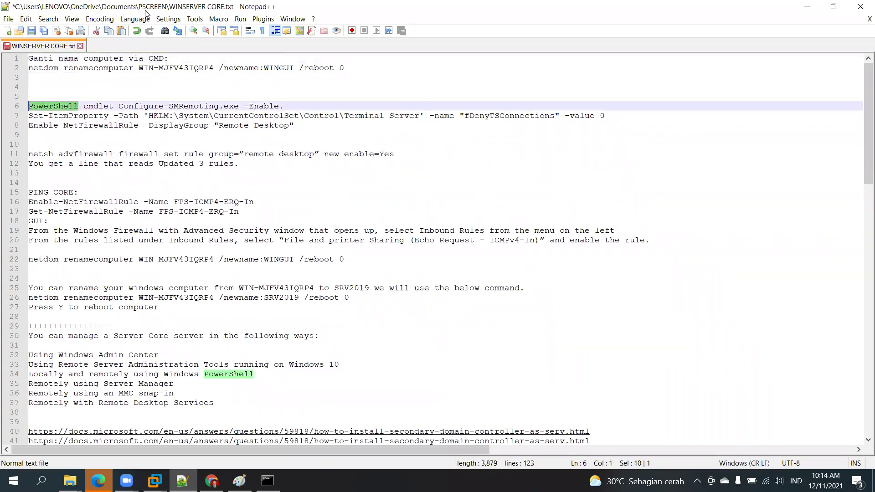
pyautogui.hotkey('ctrl', 'c')
pyautogui.press('Up')
pyautogui.press('Up')
pyautogui.press('Up')
pyautogui.press('Up')
pyautogui.press('Home')
pyautogui.press('Return')
pyautogui.press('Up')
pyautogui.hotkey('ctrl', 'v')
# Highlight the block of commands from Configure-SMRemoting through the Remote Desktop firewall rule for review.
pyautogui.press('Down')
pyautogui.press('Down')
pyautogui.press('Down')
pyautogui.press('Down')
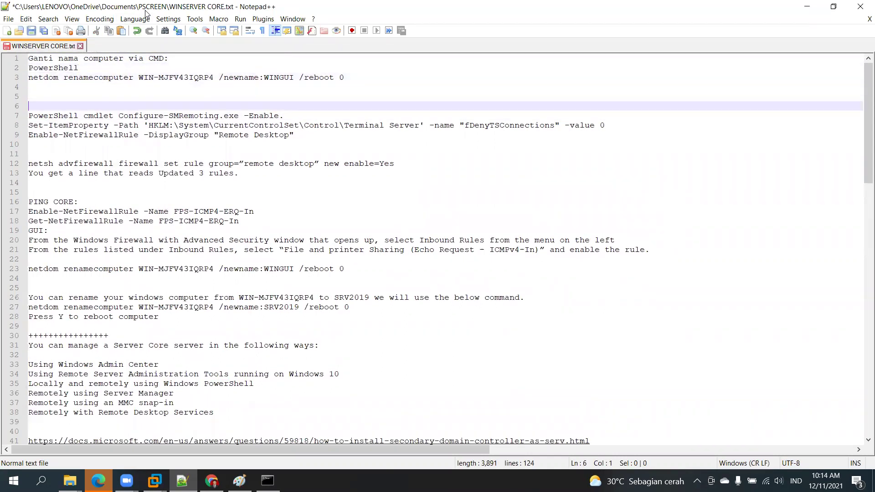
pyautogui.hotkey('shift', 'Down')
pyautogui.hotkey('shift', 'Down')
pyautogui.hotkey('shift', 'Down')
pyautogui.hotkey('shift', 'Down')
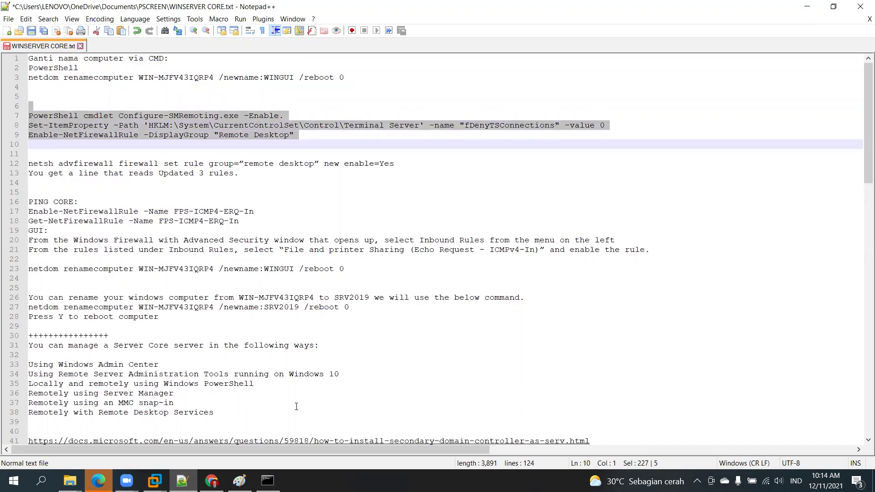
# Switch to the Windows Server 2019 CORE virtual machine in VMware Workstation and send it Ctrl+Alt+Del.
pyautogui.moveTo(155, 481)
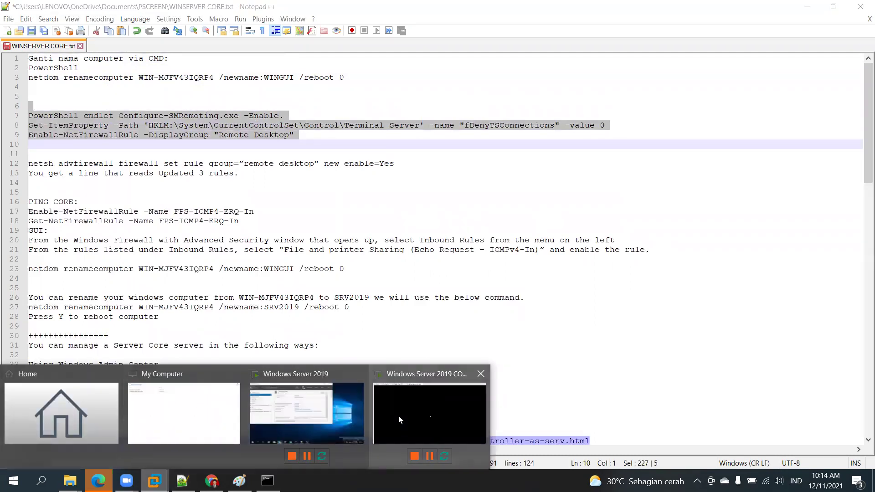
pyautogui.click(395, 417)
pyautogui.click(383, 162)
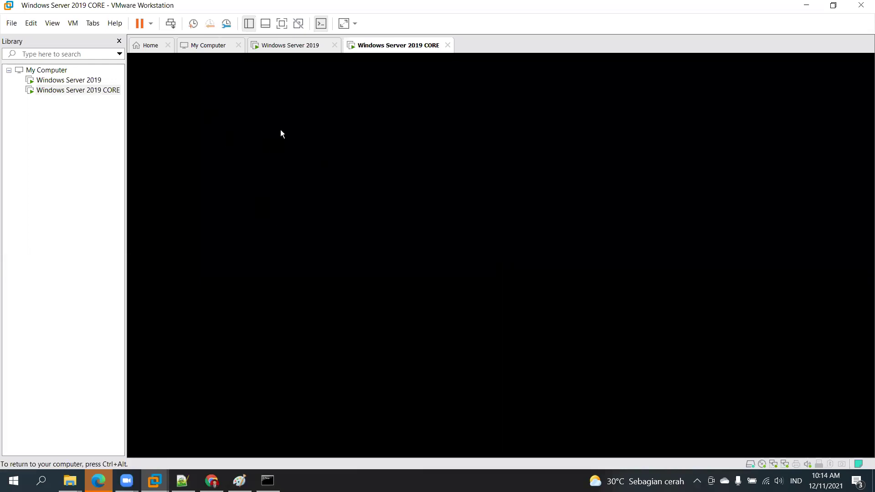
pyautogui.hotkey('ctrl', 'alt')
pyautogui.rightClick(85, 93)
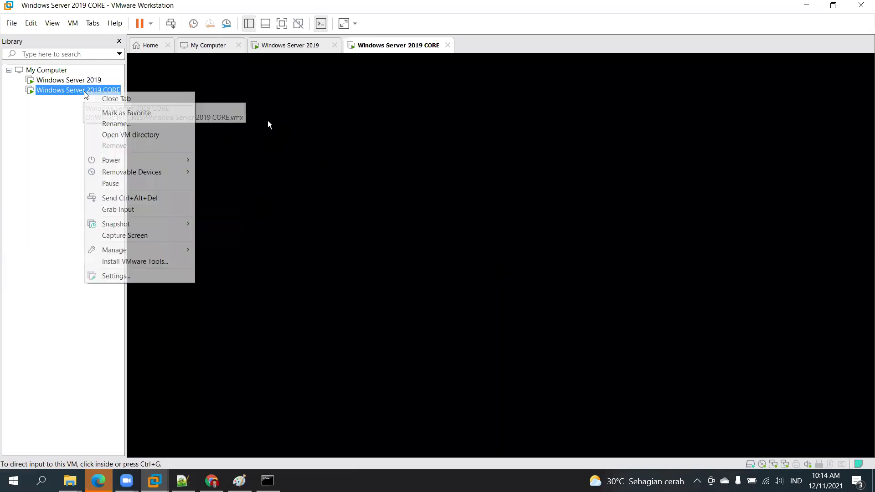
pyautogui.click(148, 198)
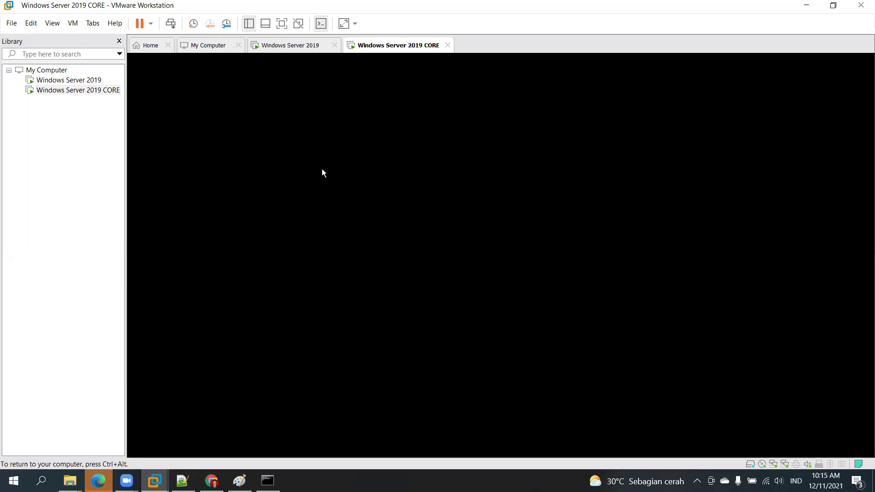
pyautogui.hotkey('ctrl', 'alt')
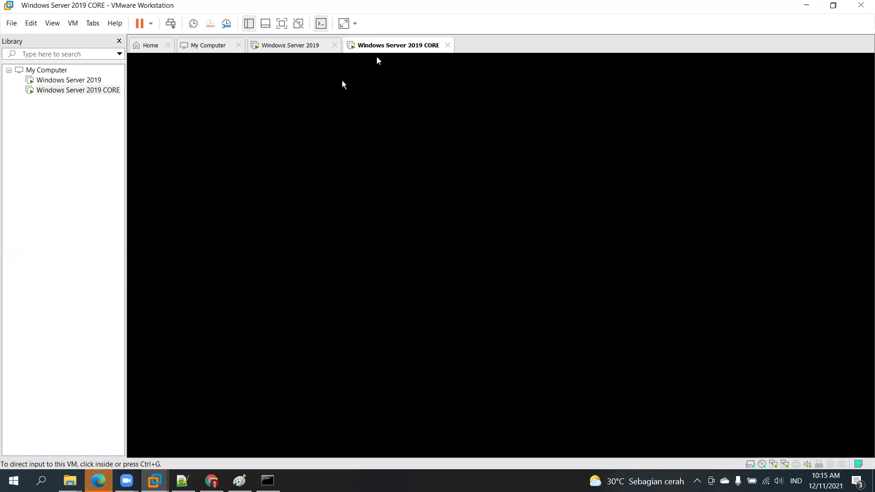
pyautogui.click(268, 146)
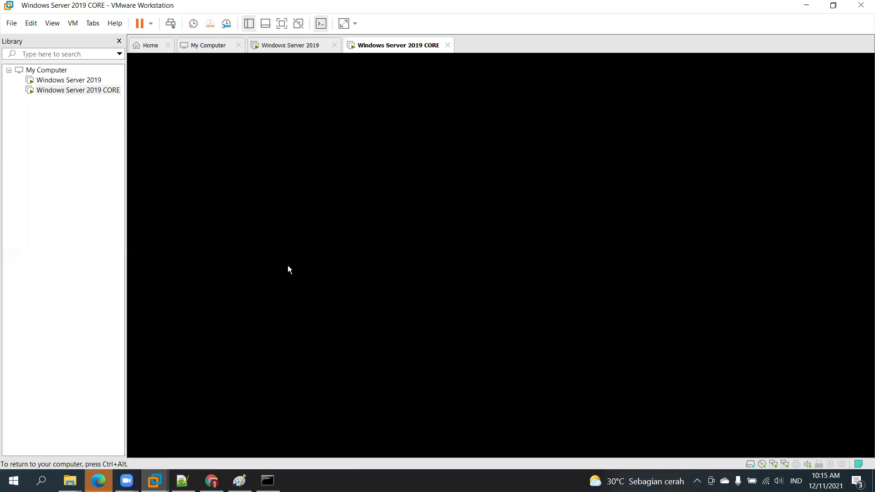
pyautogui.click(512, 173)
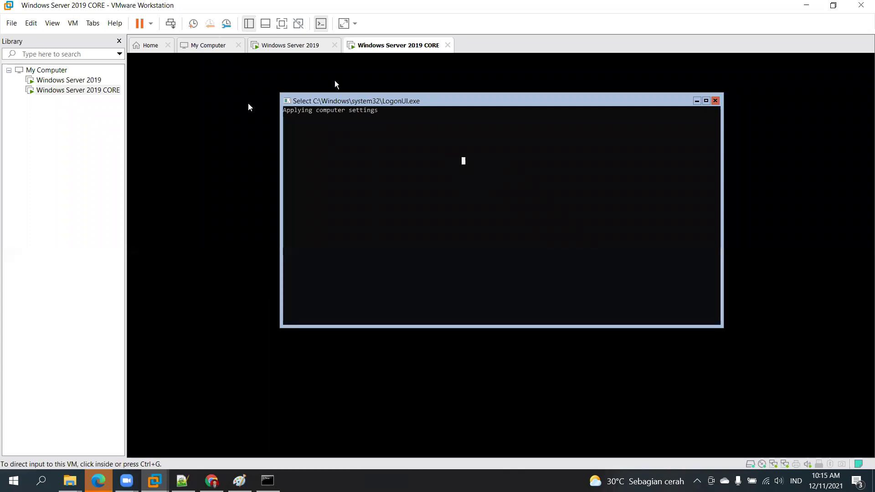
pyautogui.hotkey('ctrl', 'alt')
pyautogui.click(464, 443)
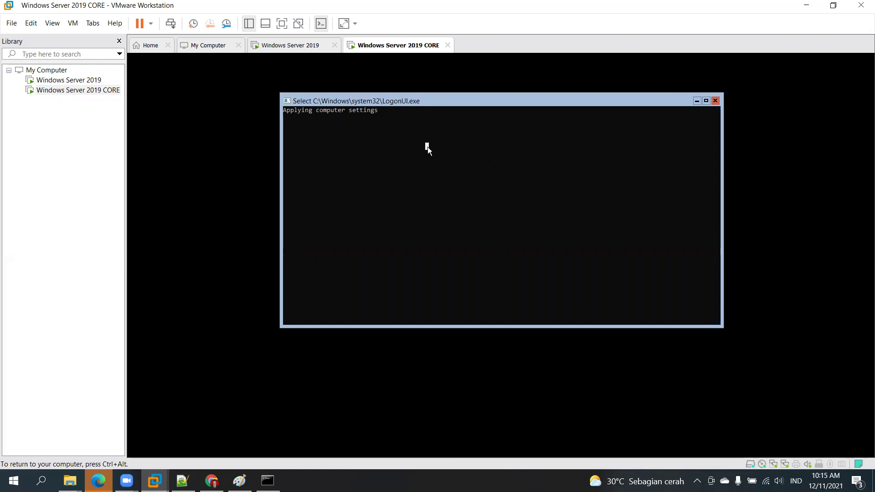
# Return to the Notepad++ notes and highlight the three PowerShell lines that enable remote management and Remote Desktop.
pyautogui.hotkey('ctrl', 'alt')
pyautogui.click(182, 481)
pyautogui.click(209, 125)
pyautogui.moveTo(288, 115); pyautogui.dragTo(28, 116)
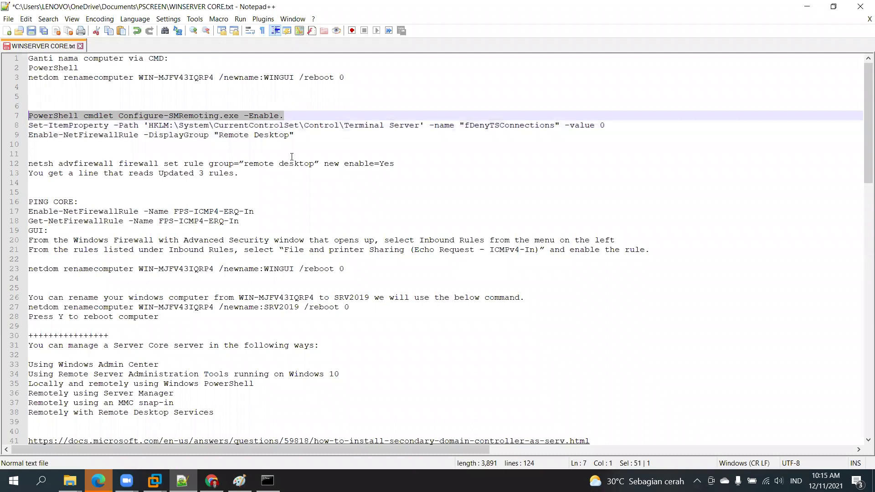
pyautogui.moveTo(294, 145); pyautogui.dragTo(4, 117)
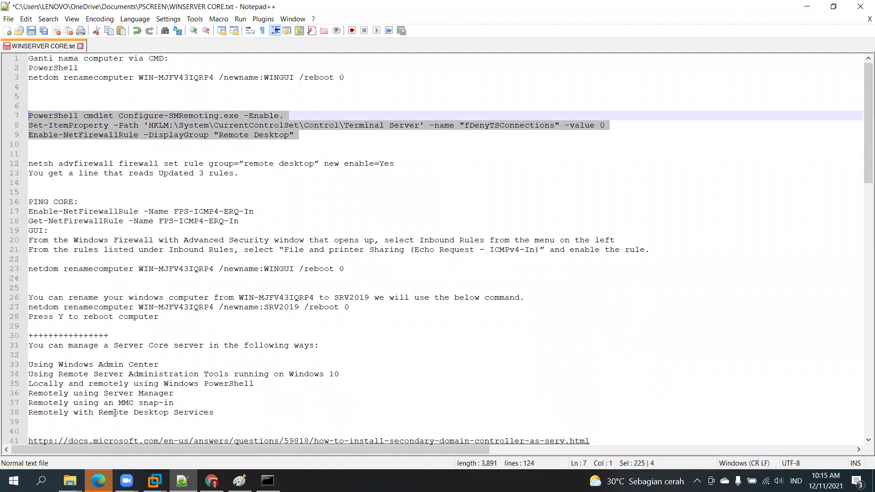
# Find mstsc on the host computer and launch Remote Desktop Connection.
pyautogui.press('super')
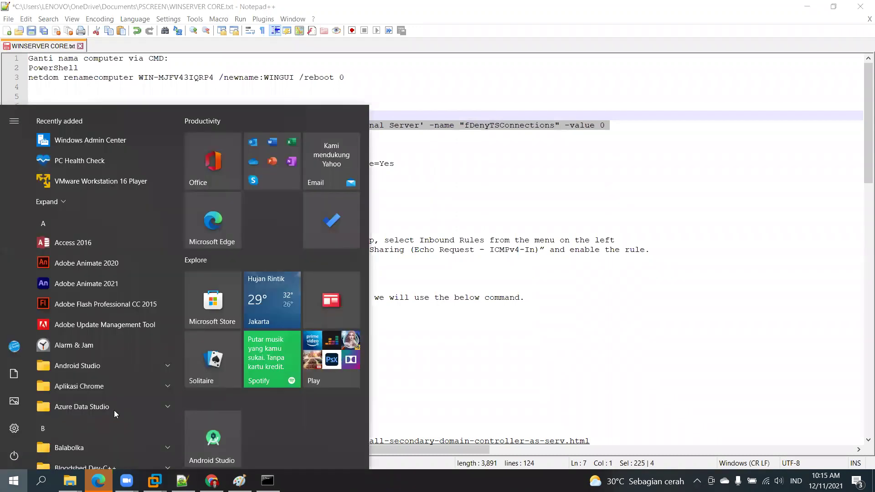
pyautogui.write('mstsc')
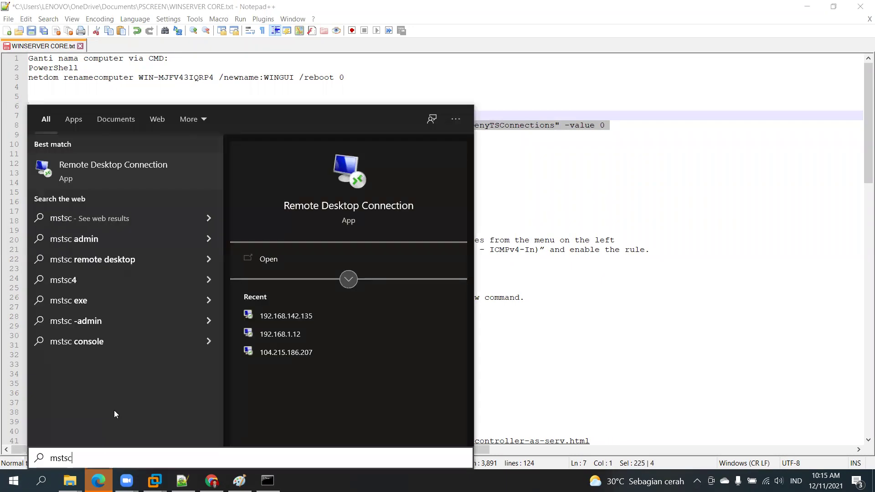
pyautogui.doubleClick(84, 454)
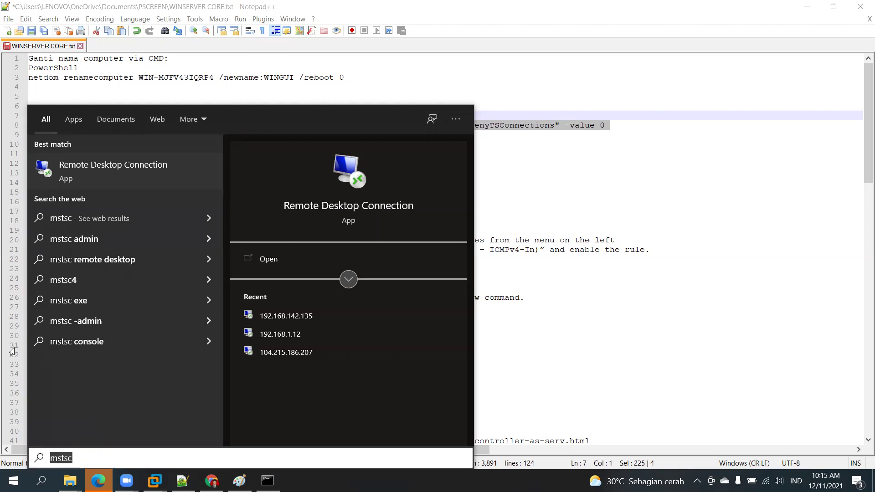
pyautogui.press('Return')
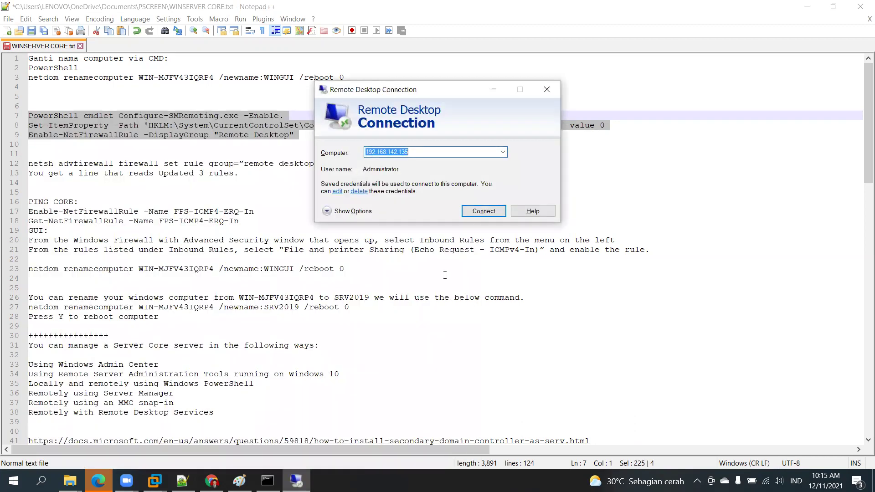
# Highlight the Configure-SMRemoting line and its three-line block in the Notepad++ notes, and return to the Remote Desktop Connection window.
pyautogui.click(77, 102)
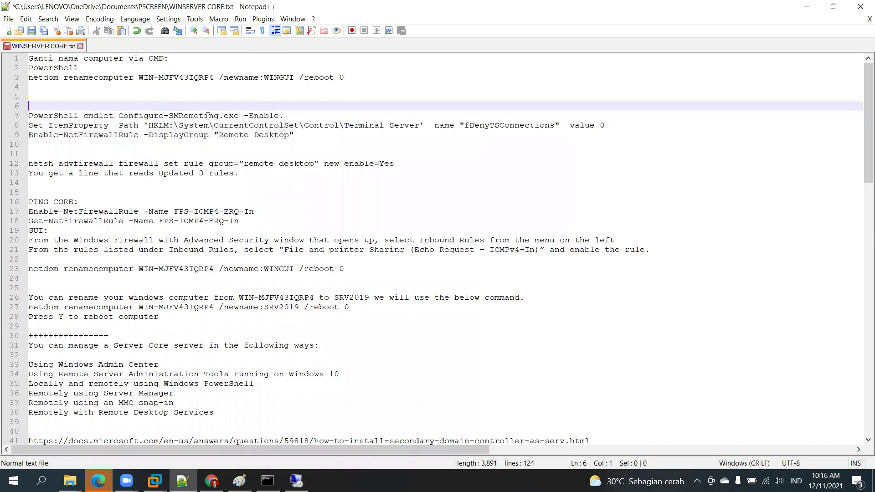
pyautogui.moveTo(42, 116); pyautogui.dragTo(5, 118)
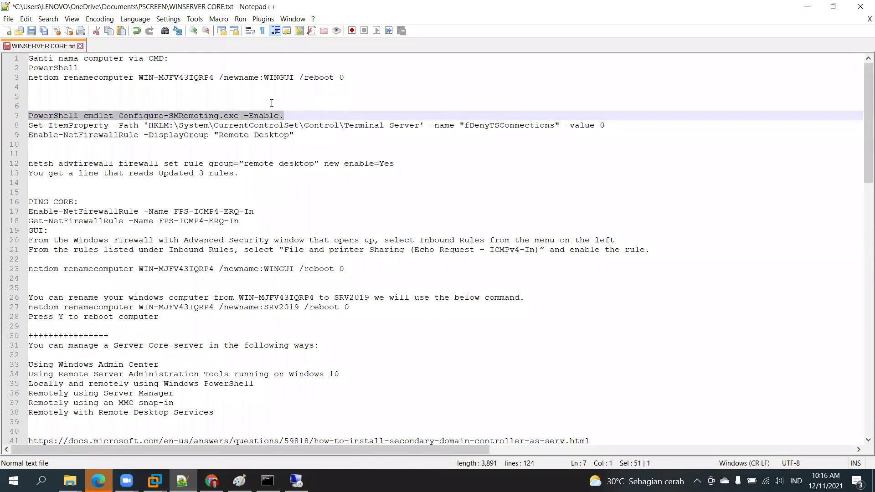
pyautogui.click(295, 107)
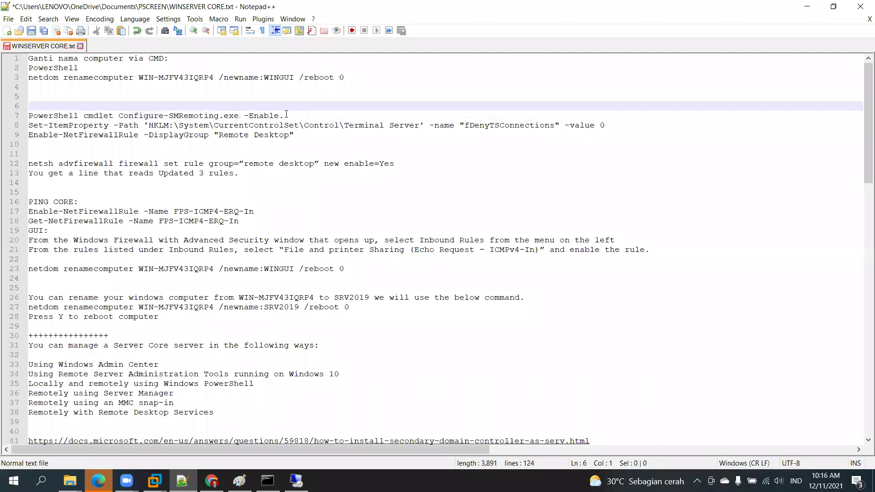
pyautogui.moveTo(290, 112); pyautogui.dragTo(121, 106)
pyautogui.moveTo(8, 122); pyautogui.dragTo(4, 115)
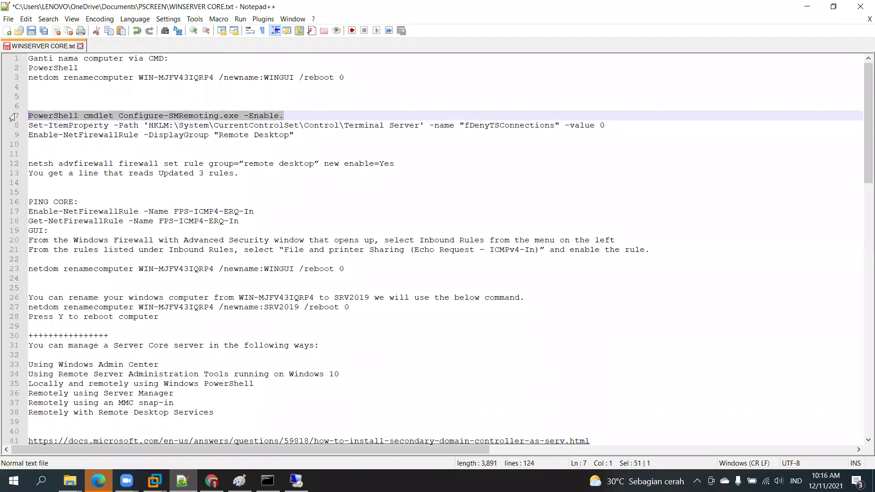
pyautogui.moveTo(312, 139); pyautogui.dragTo(12, 120)
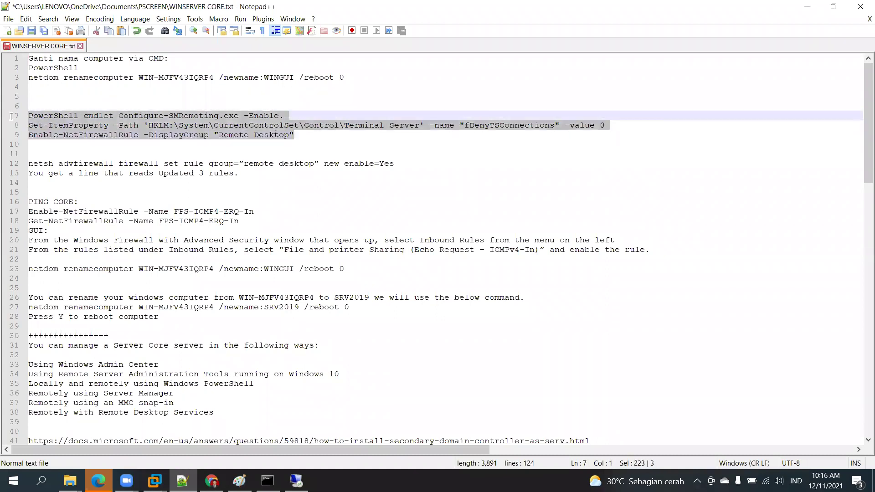
pyautogui.click(296, 481)
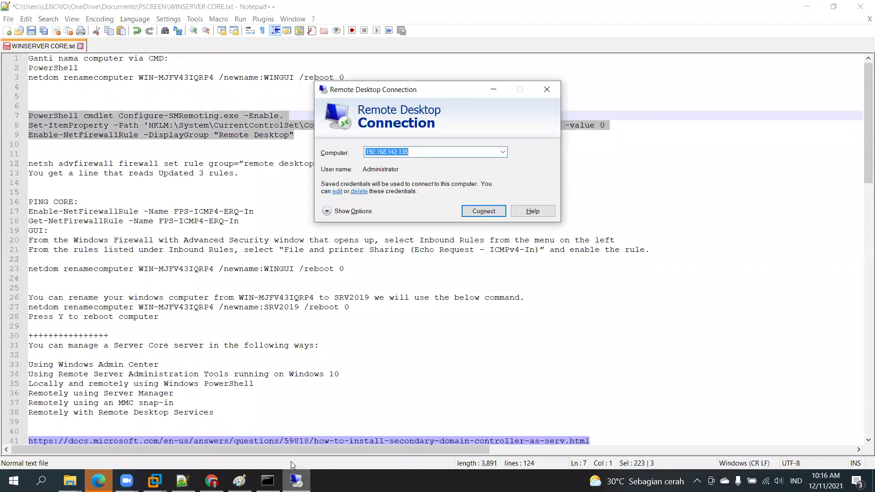
pyautogui.click(423, 149)
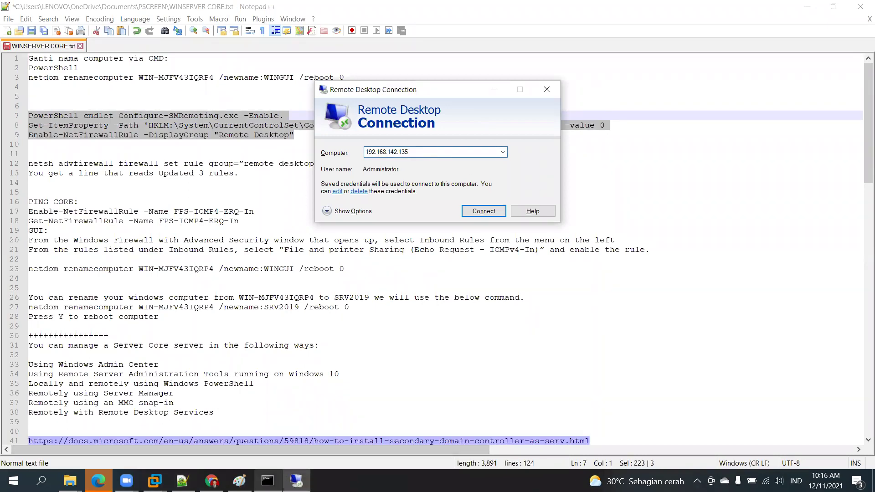
# Switch to the Windows Server 2019 CORE virtual machine in VMware Workstation, reposition its logon window and send it Ctrl+Alt+Del again.
pyautogui.moveTo(155, 481)
pyautogui.click(370, 418)
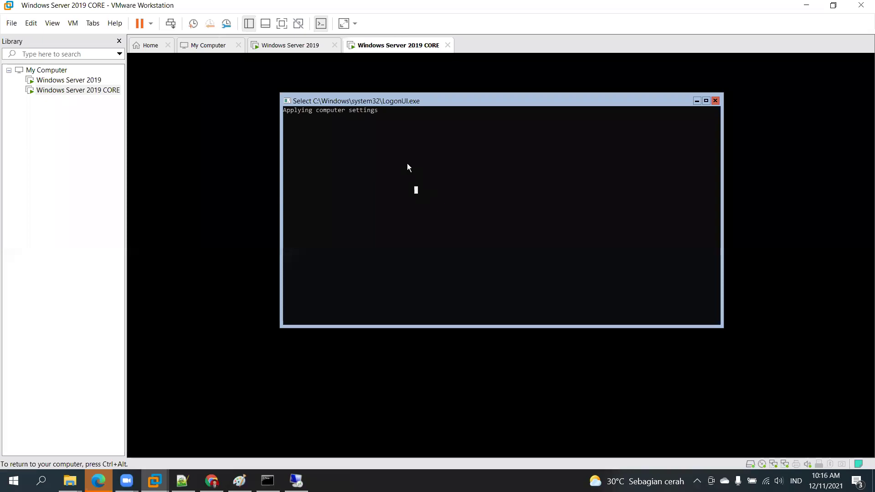
pyautogui.moveTo(426, 100)
pyautogui.mouseDown()
pyautogui.moveTo(489, 177)
pyautogui.moveTo(410, 99)
pyautogui.mouseUp()
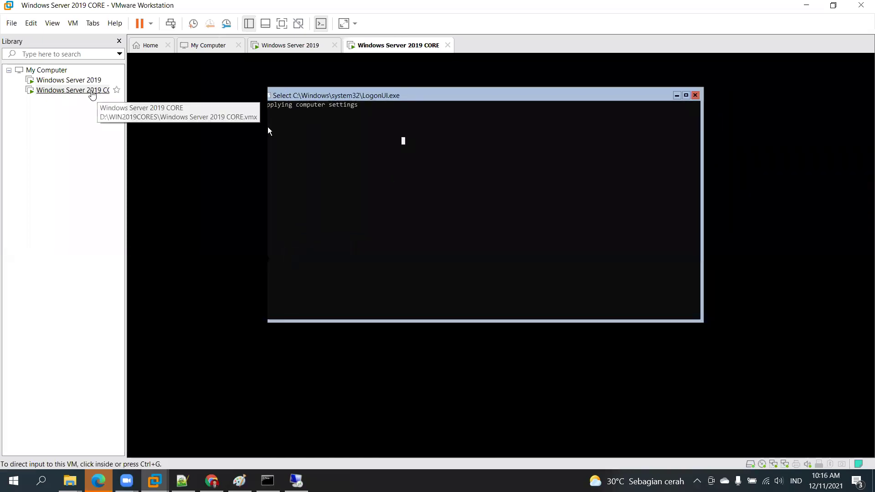
pyautogui.rightClick(93, 92)
pyautogui.click(155, 197)
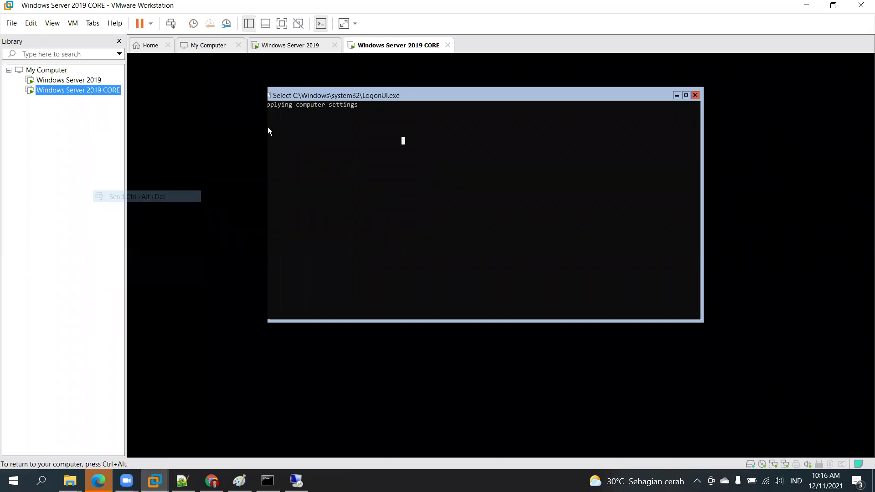
pyautogui.click(376, 183)
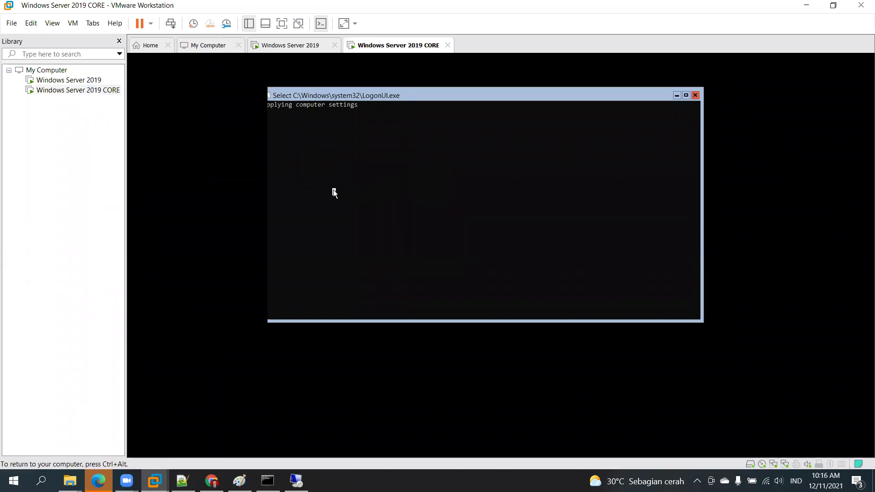
pyautogui.hotkey('ctrl', 'alt')
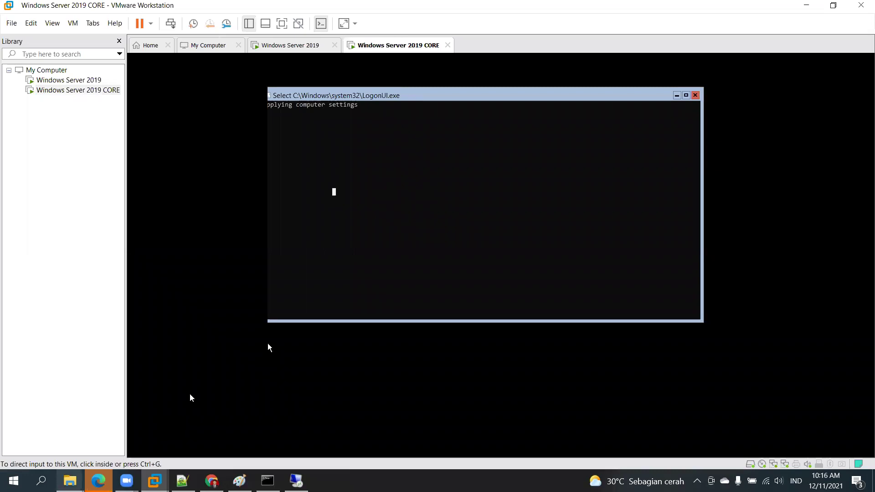
# Search the host computer for "center" and launch Windows Admin Center.
pyautogui.press('super')
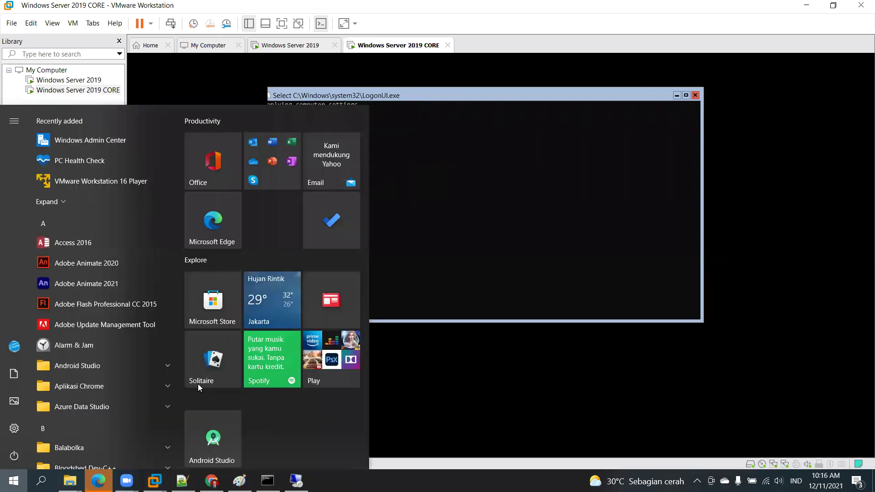
pyautogui.write('win')
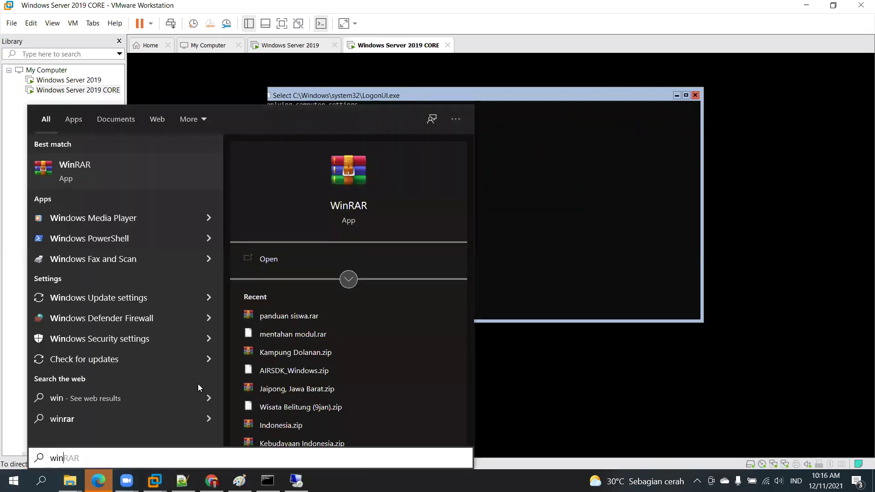
pyautogui.hotkey('ctrl', 'a')
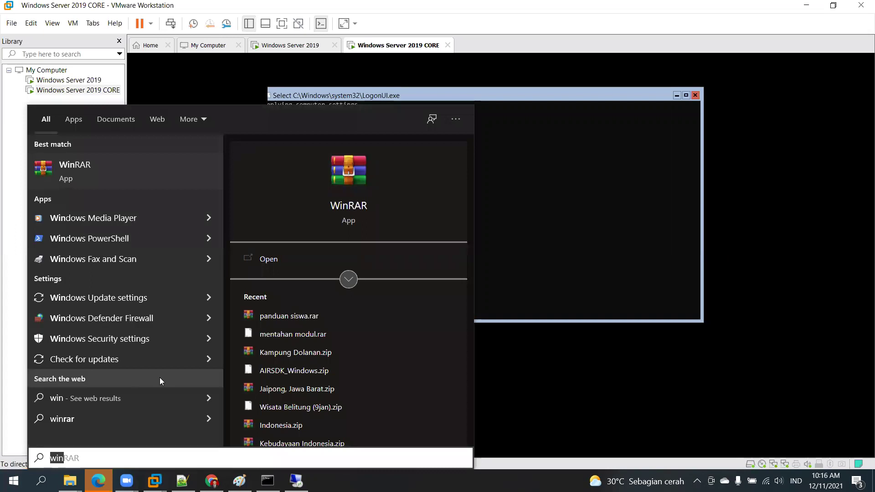
pyautogui.write('center')
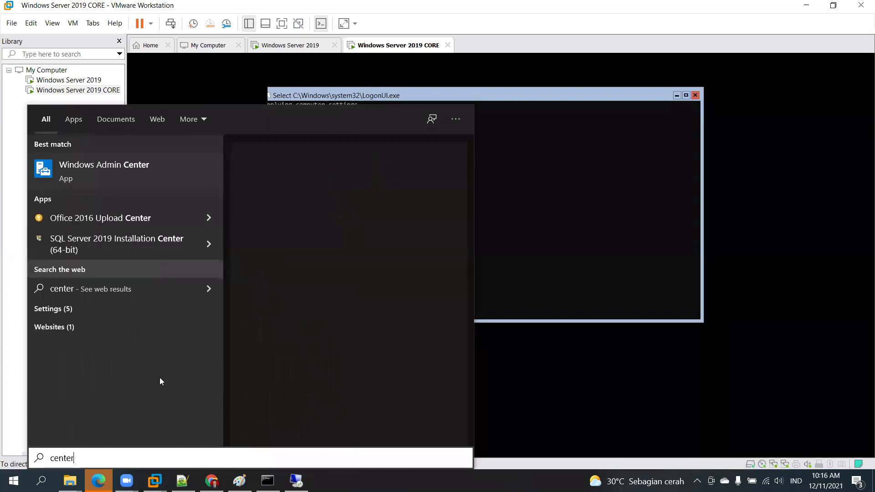
pyautogui.click(109, 176)
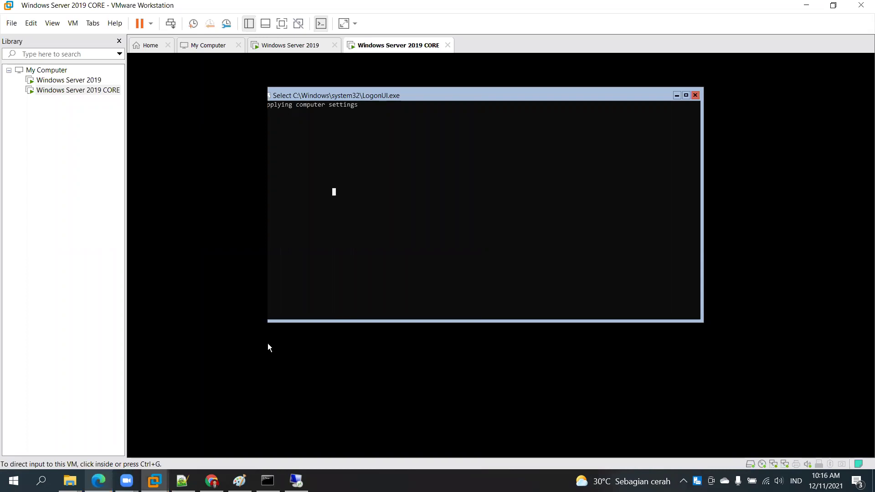
pyautogui.click(268, 345)
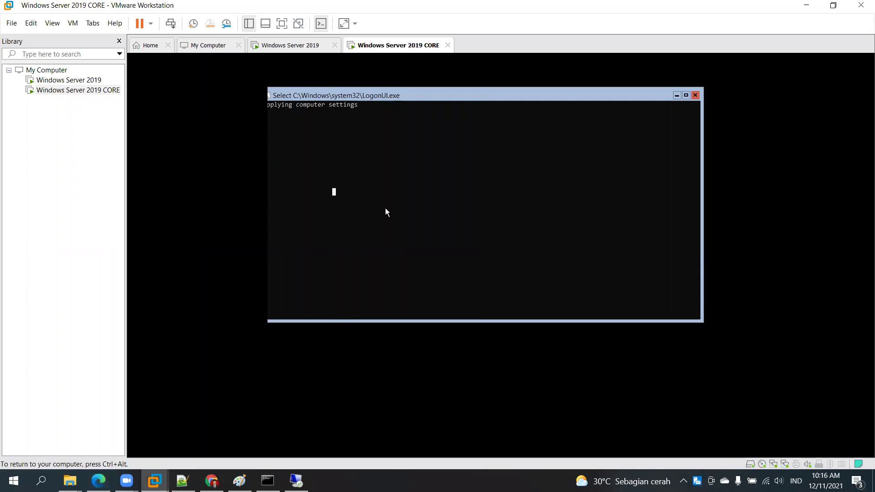
pyautogui.moveTo(427, 98); pyautogui.dragTo(461, 92)
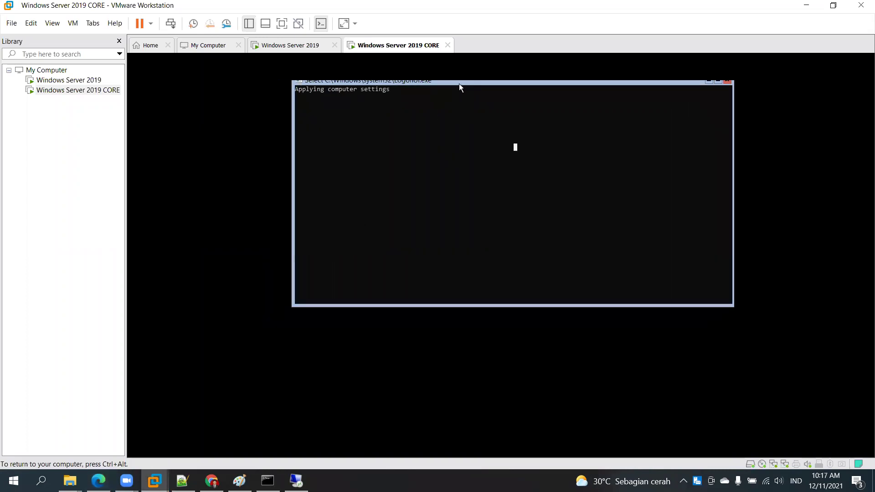
pyautogui.hotkey('ctrl', 'alt')
pyautogui.click(295, 392)
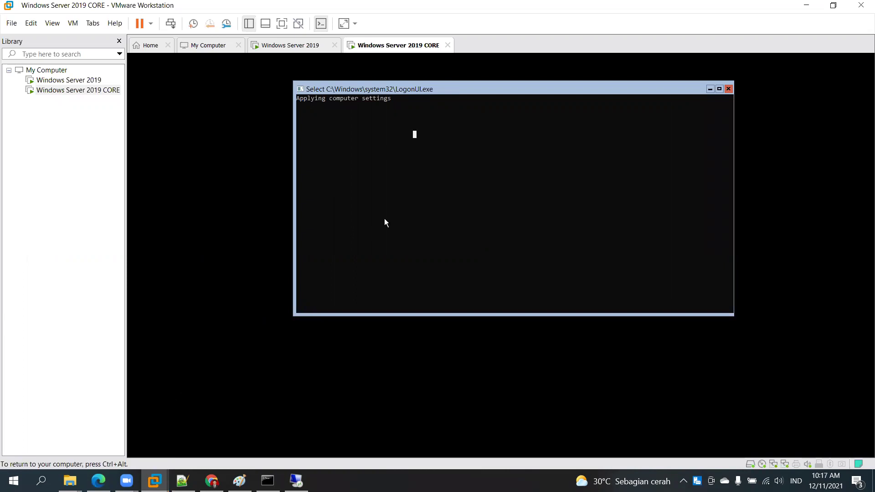
pyautogui.hotkey('ctrl', 'alt')
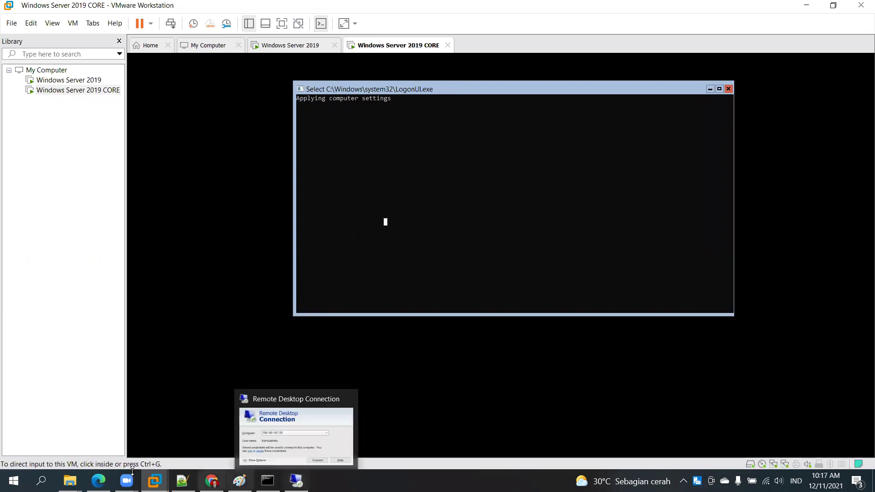
pyautogui.click(296, 481)
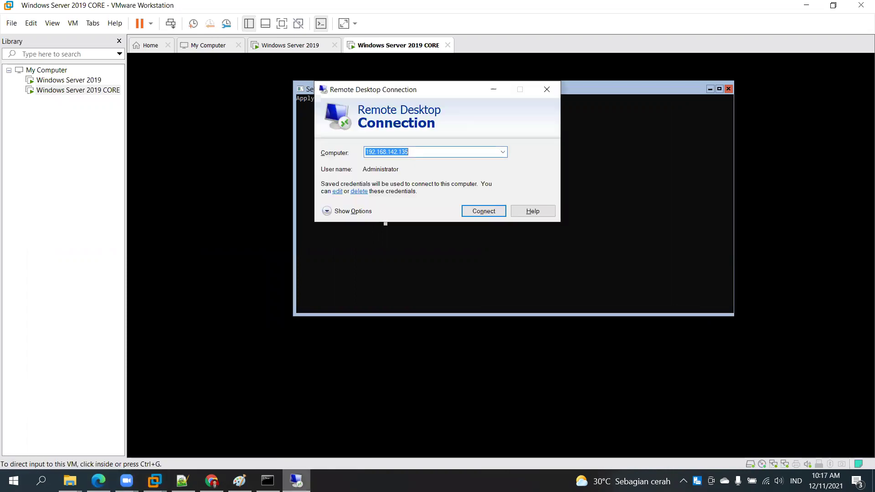
# Switch to the Windows Admin Center page in Microsoft Edge and dismiss the extension catalog notification.
pyautogui.click(99, 481)
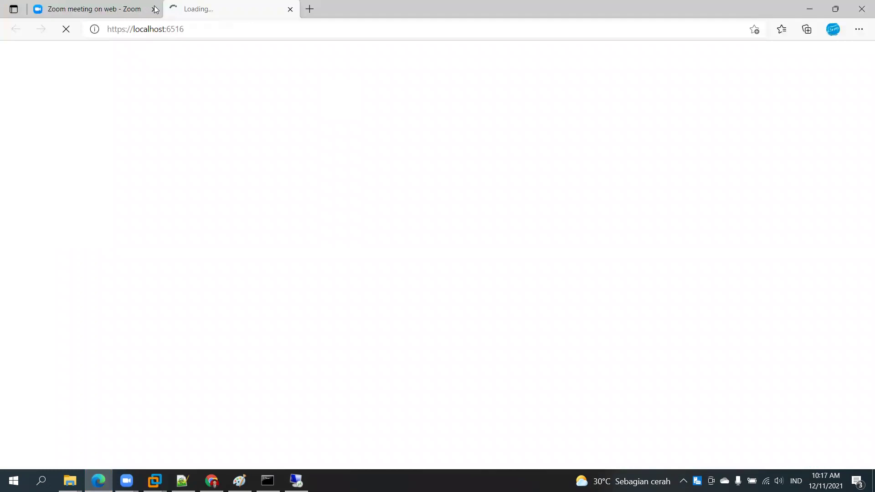
pyautogui.click(211, 29)
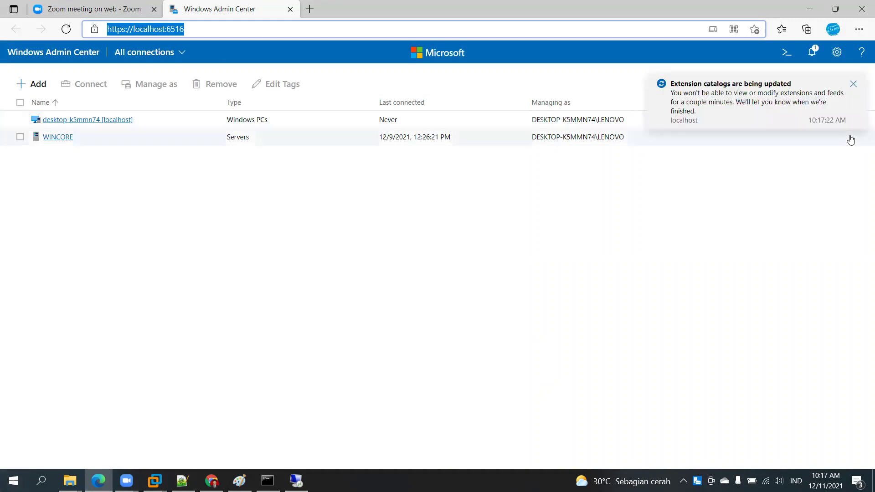
pyautogui.click(853, 86)
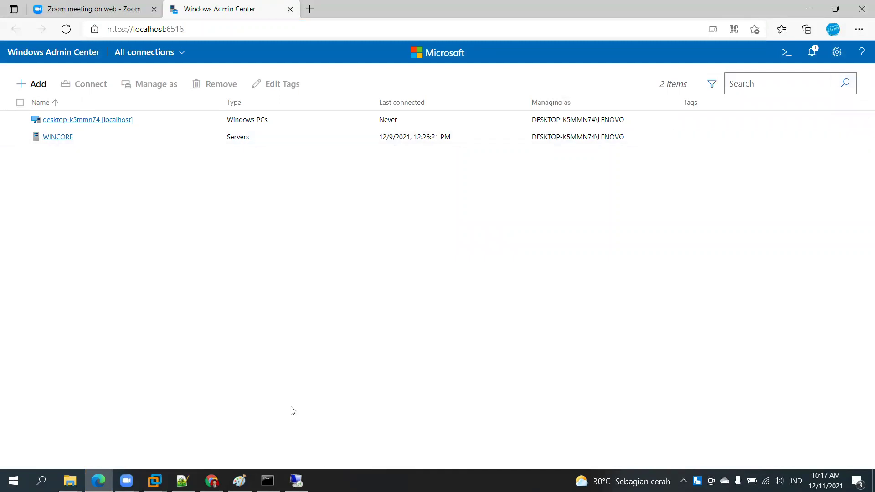
# Start adding a server connection and enter WINGUI as the server name.
pyautogui.click(41, 84)
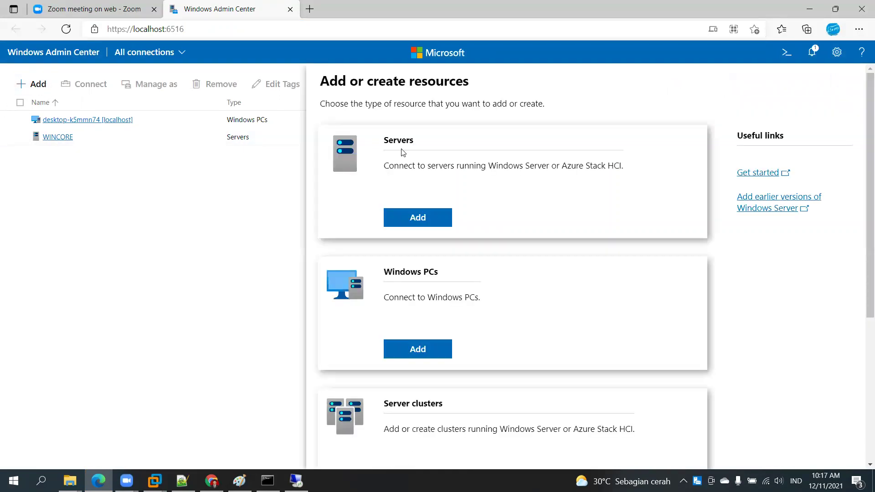
pyautogui.click(432, 223)
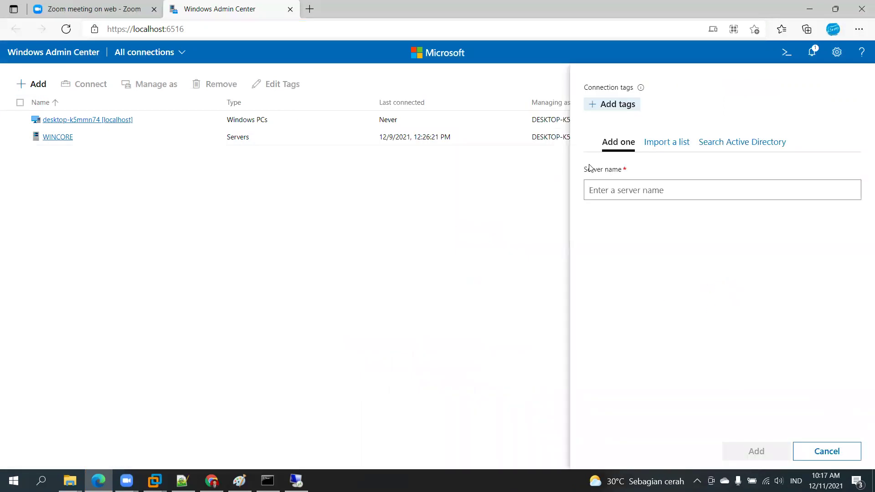
pyautogui.click(645, 186)
pyautogui.write('WIN')
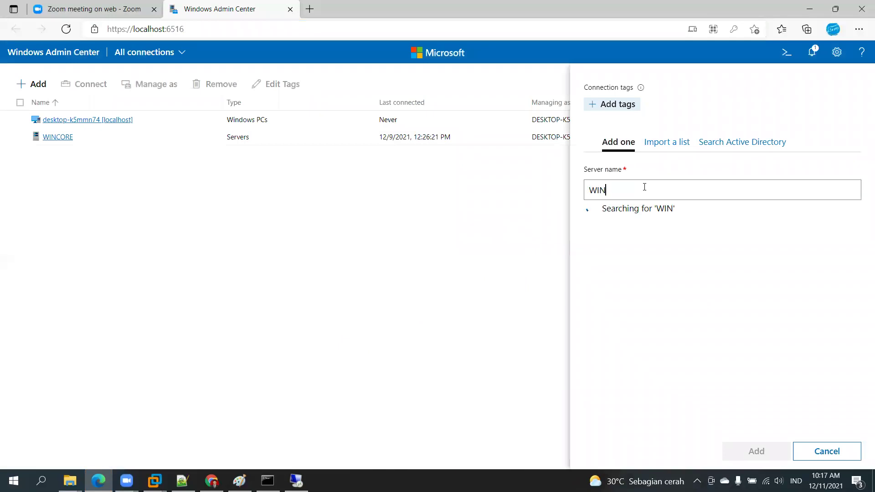
pyautogui.write('GUI')
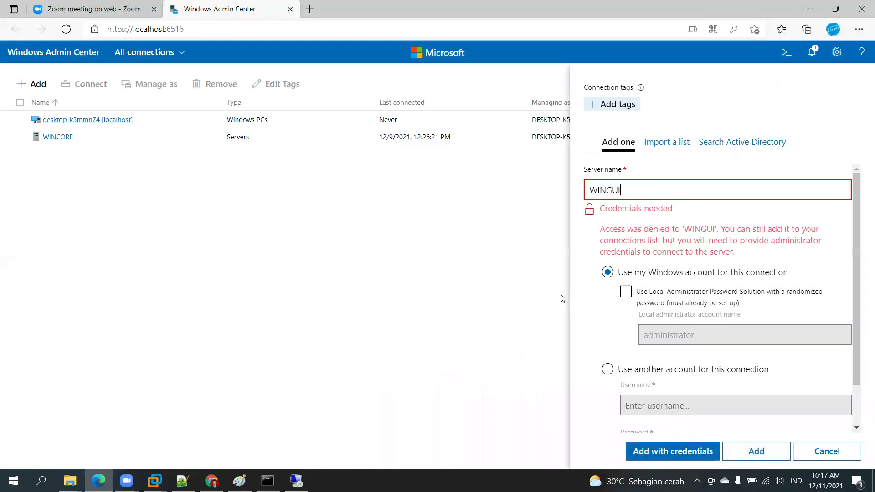
# Add server WINGUI with another account, filling in the saved Administrator username and account password.
pyautogui.scroll(-1, 658, 198)
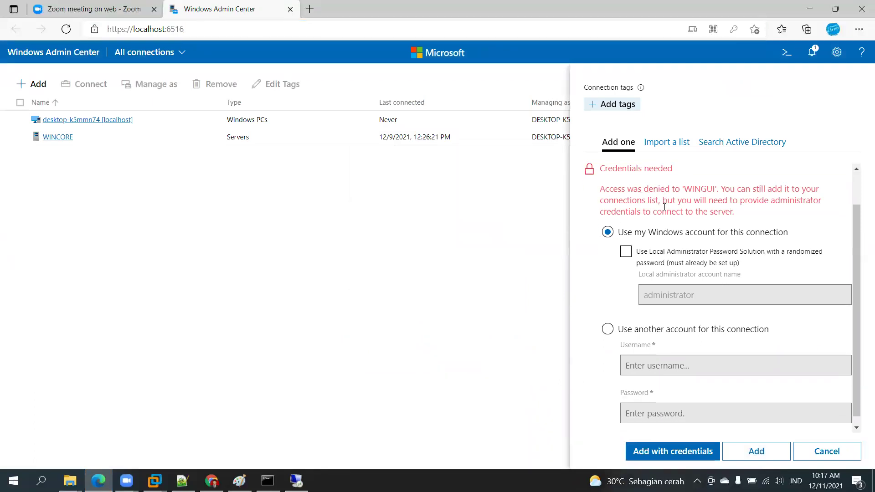
pyautogui.click(626, 244)
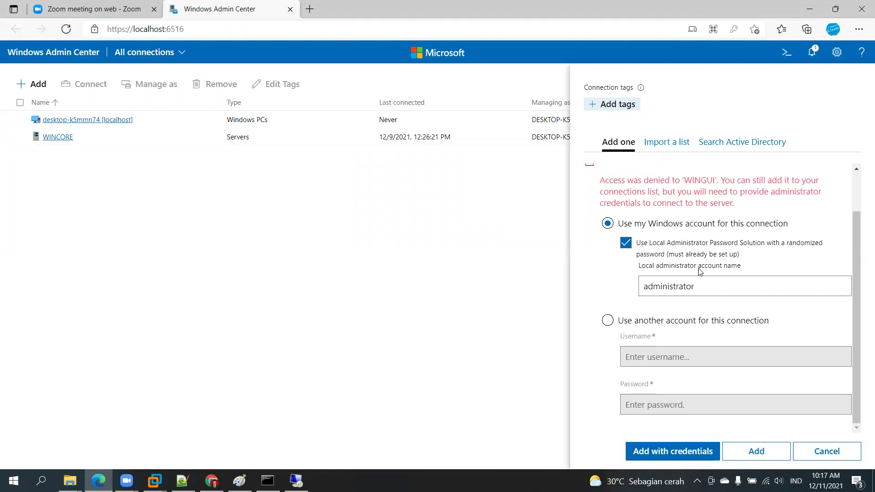
pyautogui.click(656, 326)
pyautogui.click(658, 357)
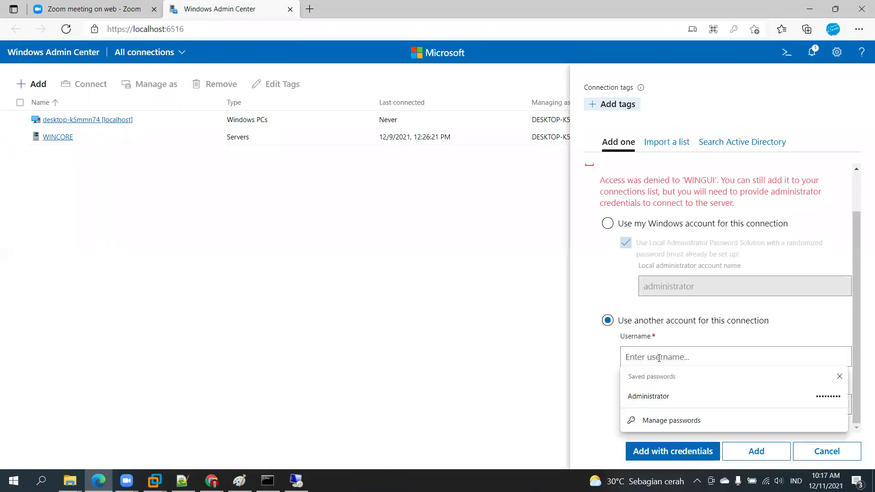
pyautogui.click(713, 399)
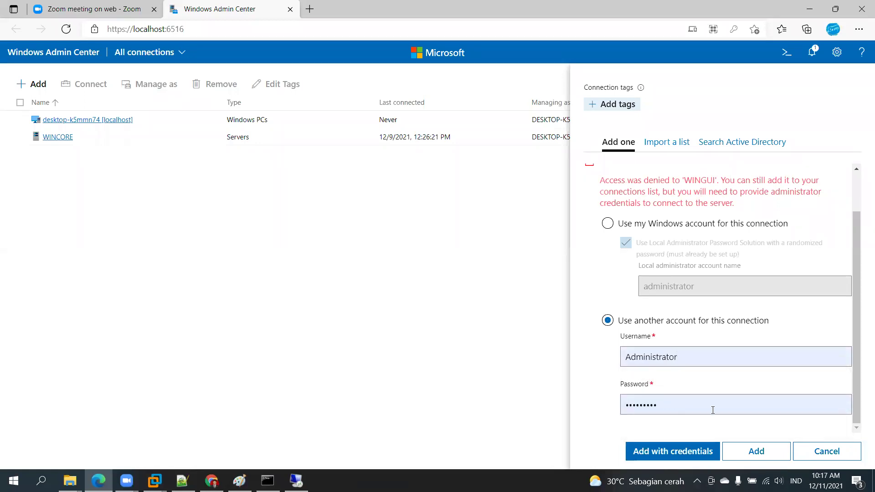
pyautogui.click(681, 452)
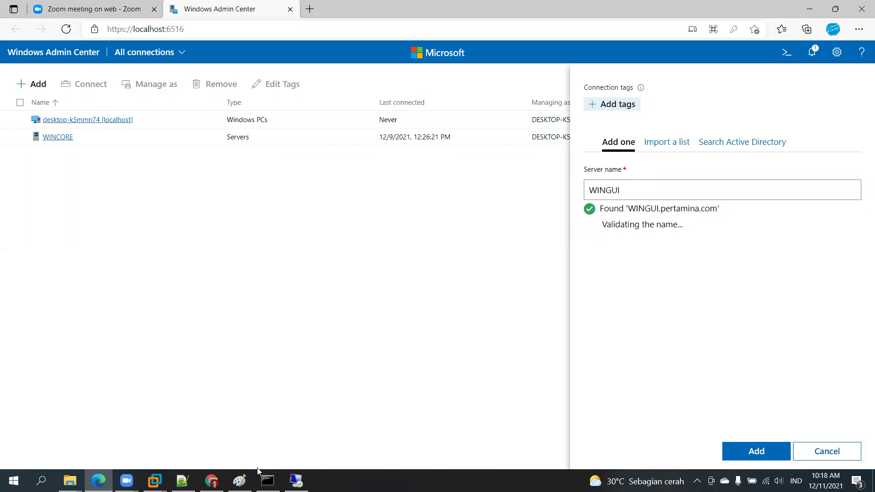
pyautogui.moveTo(256, 472)
pyautogui.click(297, 481)
pyautogui.click(297, 481)
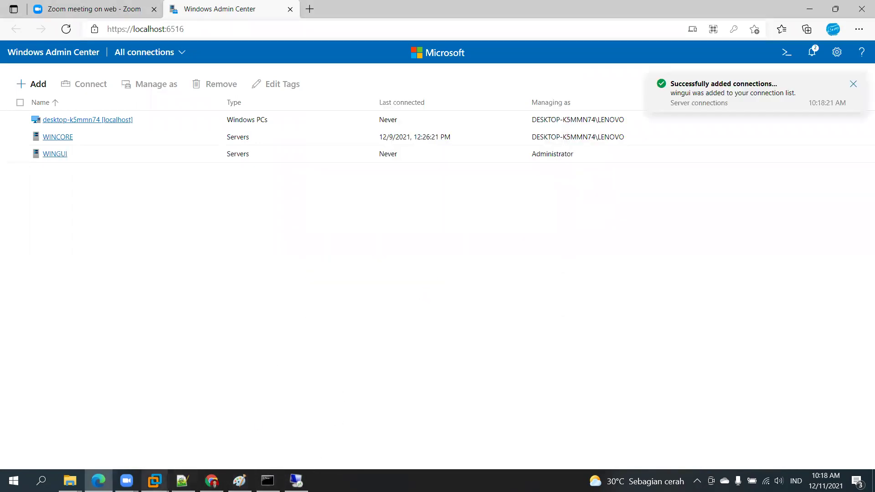
# Switch to the Windows Server 2019 CORE virtual machine in VMware Workstation and sign in with the Administrator account password.
pyautogui.moveTo(154, 479)
pyautogui.click(380, 402)
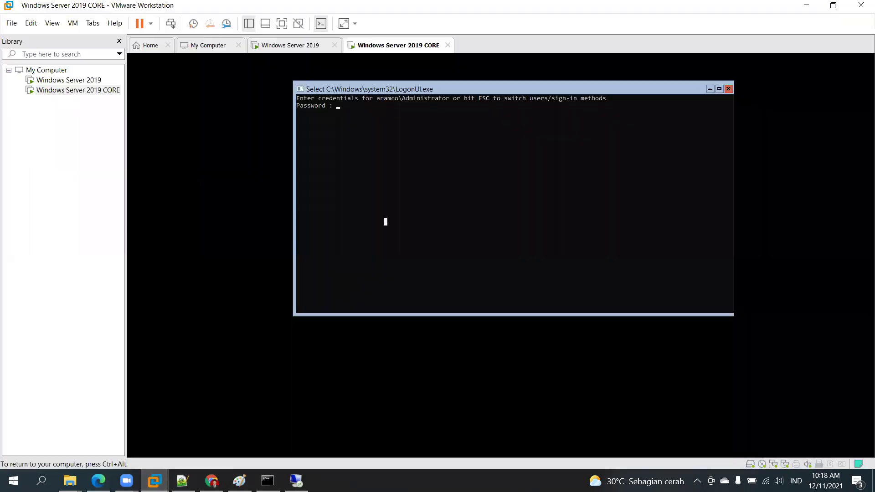
pyautogui.press('Escape')
pyautogui.write('*********')
pyautogui.press('Return')
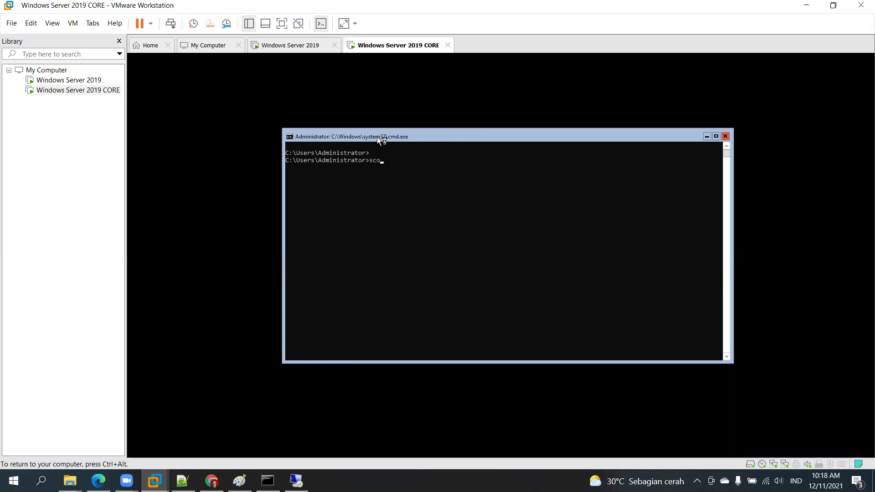
# Run sconfig on the Core server and reposition its console window to review the Server Configuration menu.
pyautogui.write('g')
pyautogui.press('Return')
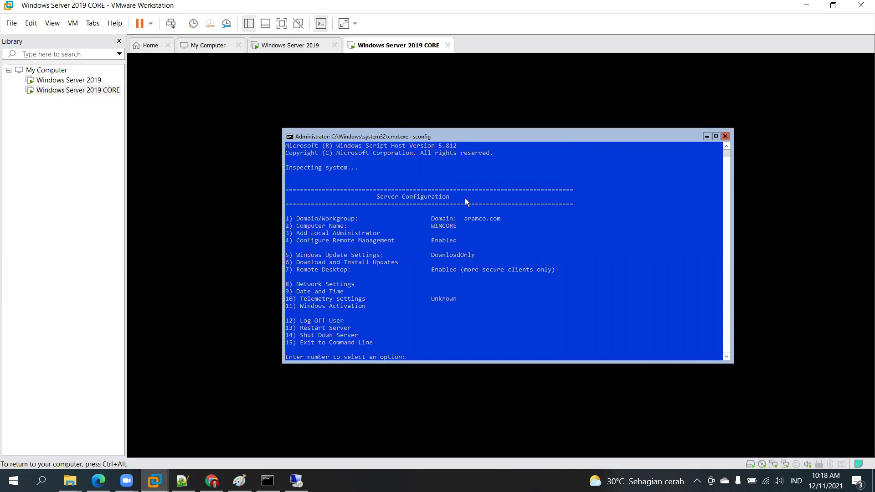
pyautogui.hotkey('ctrl', 'alt')
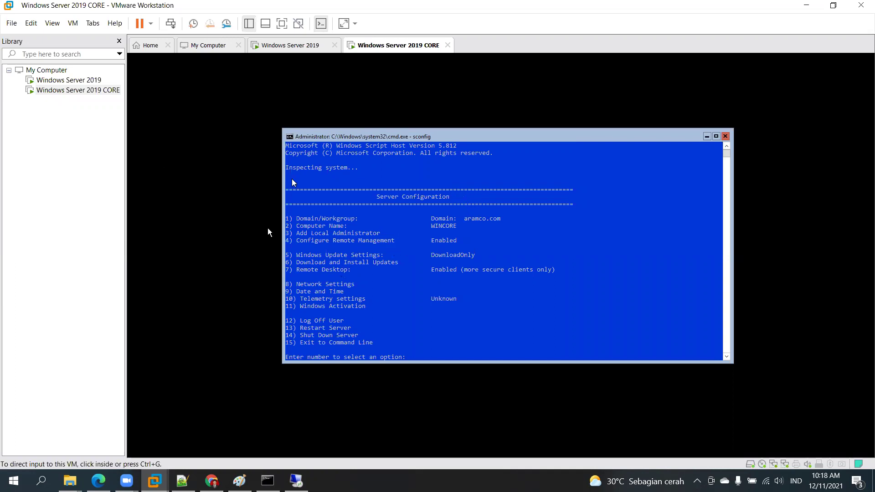
pyautogui.moveTo(515, 136); pyautogui.dragTo(523, 116)
pyautogui.click(428, 195)
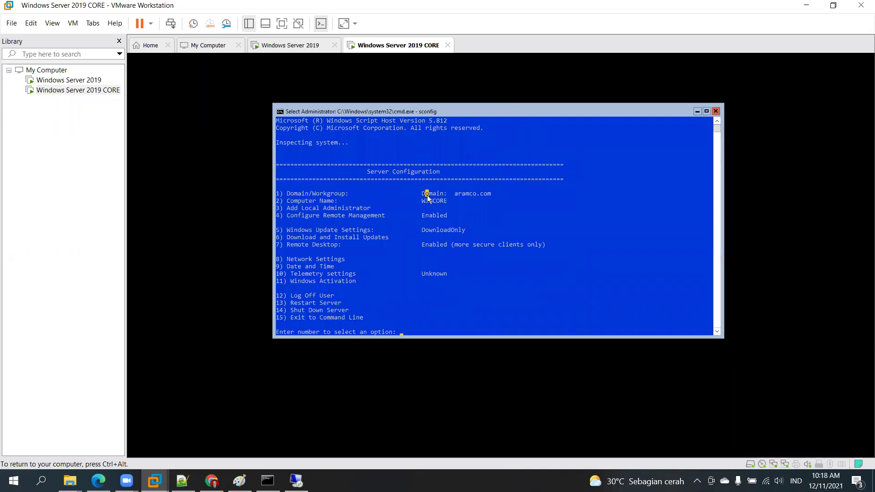
pyautogui.scroll(-3, 426, 212)
pyautogui.scroll(2, 425, 211)
pyautogui.click(438, 186)
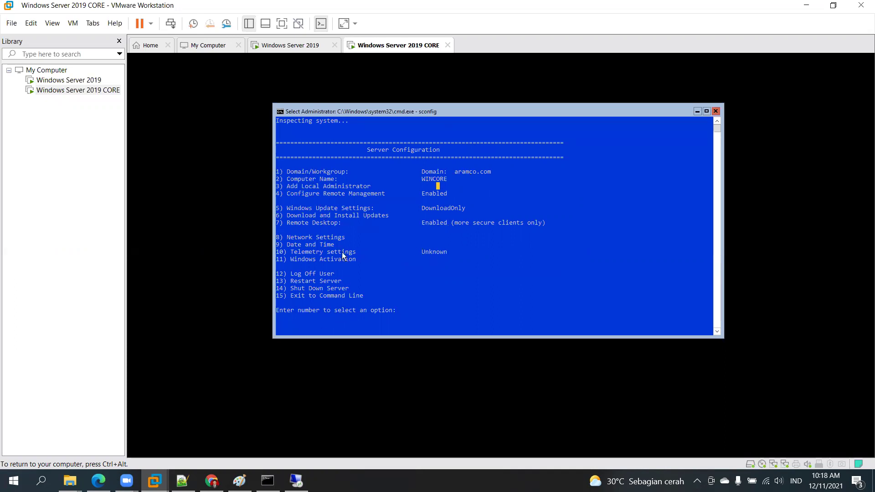
# List the network adapters with sconfig option 8, cancel the selection, and exit to the command line with option 15.
pyautogui.click(370, 238)
pyautogui.write('8')
pyautogui.press('Return')
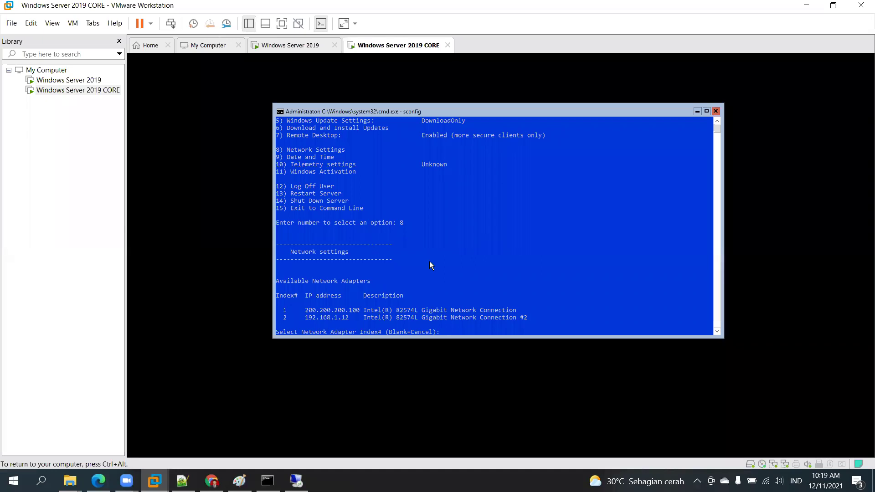
pyautogui.press('Return')
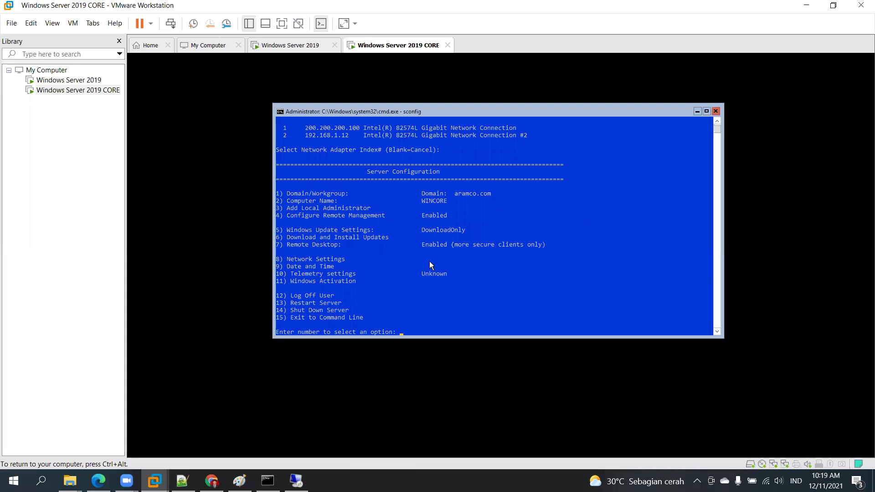
pyautogui.press('Return')
pyautogui.press('Return')
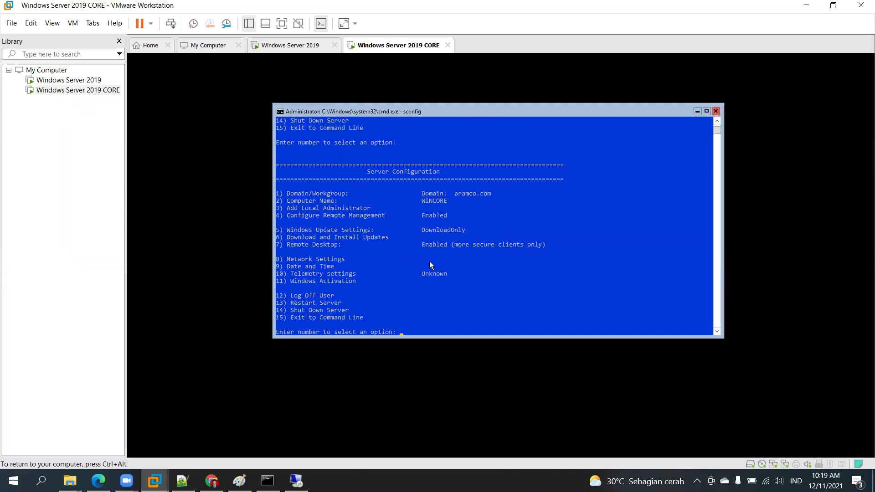
pyautogui.write('15')
pyautogui.press('Return')
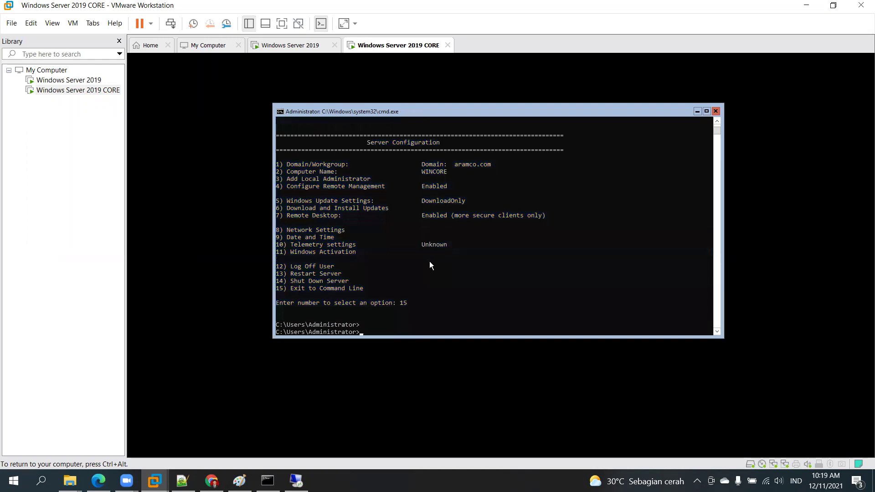
# Run ipconfig to display the Core server's IP configuration and start PowerShell in the same console.
pyautogui.write('ipconfig')
pyautogui.press('Return')
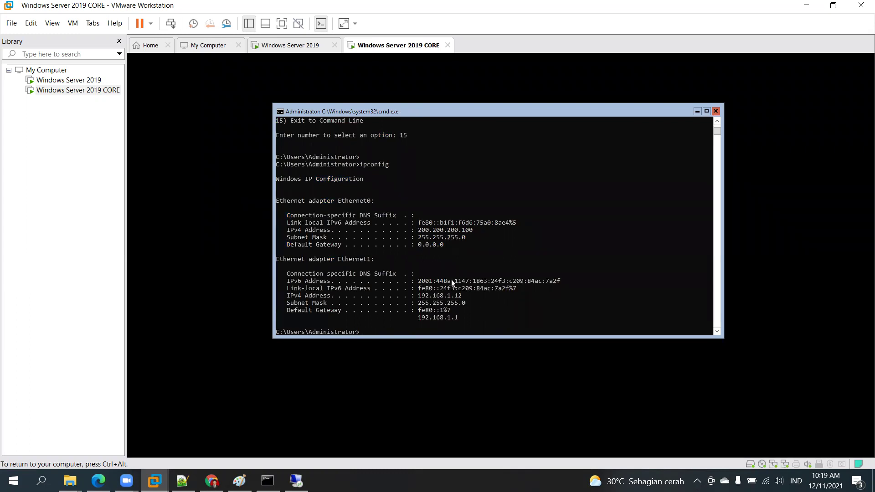
pyautogui.write('powershell')
pyautogui.press('Return')
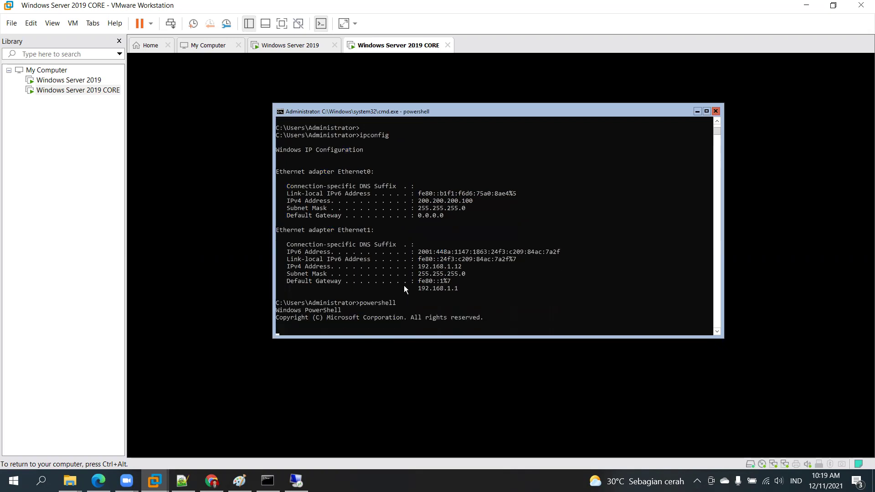
# Highlight the remote management commands on lines 7 to 9 of WINSERVER CORE.txt in Notepad++, and check the Windows Admin Center connection list.
pyautogui.hotkey('ctrl', 'alt')
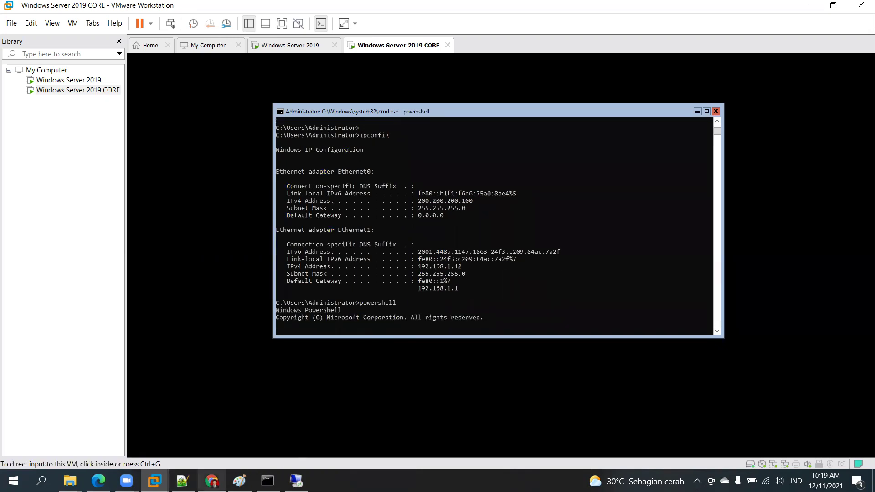
pyautogui.click(182, 481)
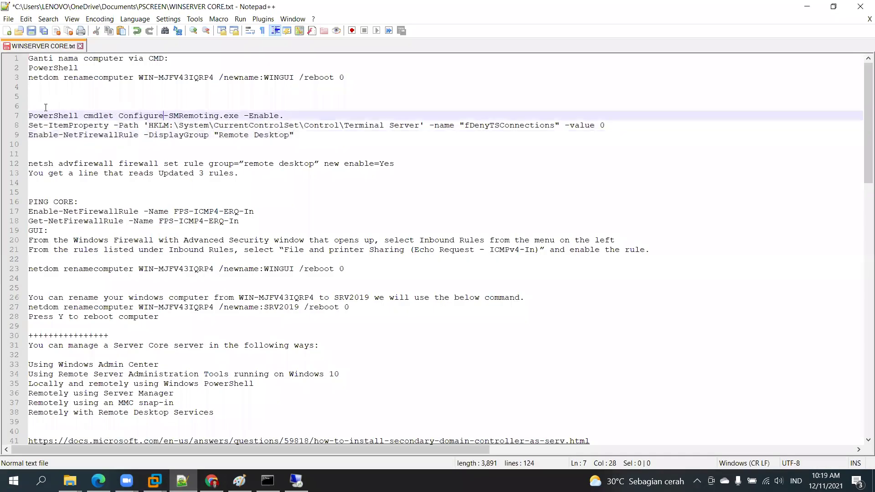
pyautogui.moveTo(31, 113); pyautogui.dragTo(306, 135)
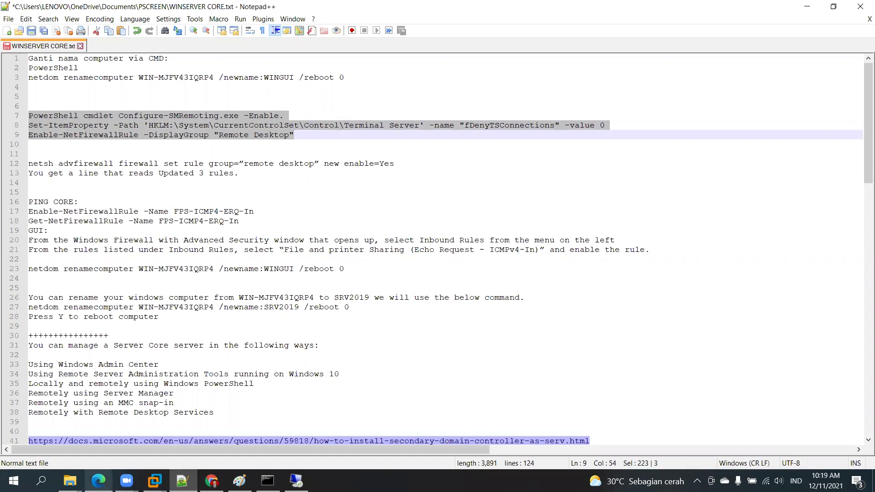
pyautogui.click(98, 481)
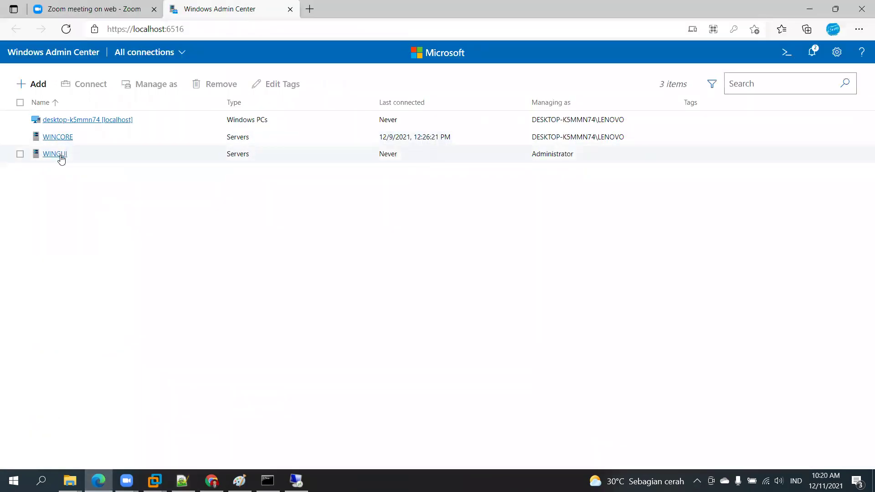
pyautogui.click(182, 481)
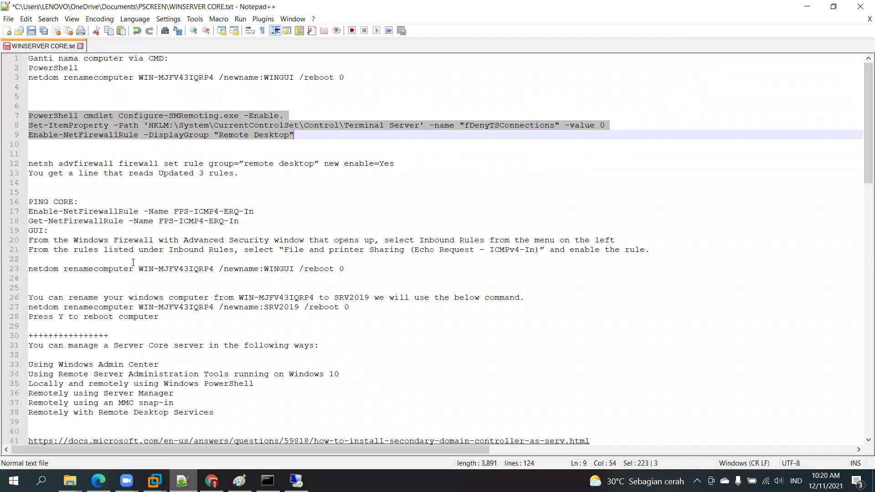
# Copy the "PowerShell cmdlet Configure-SMRemoting.exe -Enable." line and return to the Core server's PowerShell prompt in VMware Workstation.
pyautogui.moveTo(283, 115); pyautogui.dragTo(5, 115)
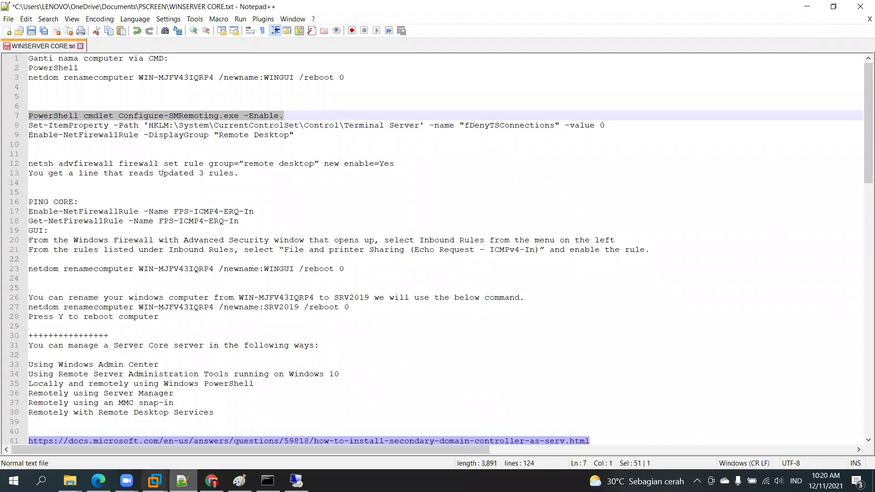
pyautogui.rightClick(155, 116)
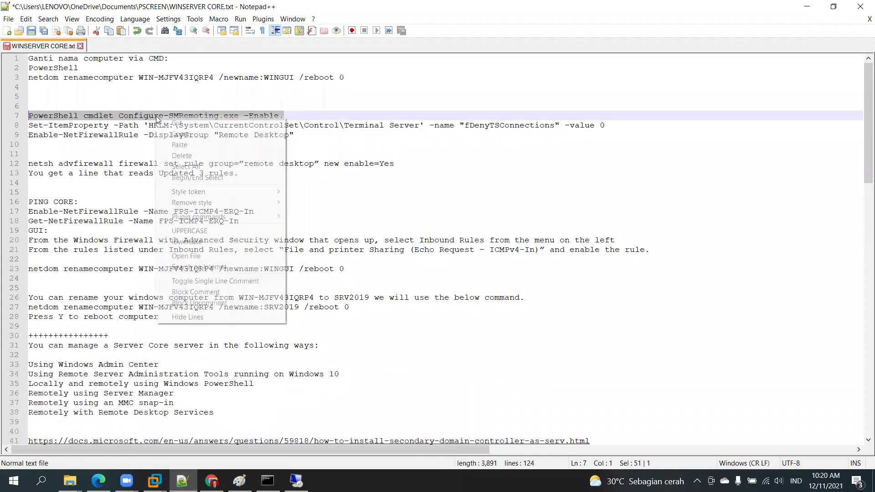
pyautogui.click(189, 136)
pyautogui.moveTo(154, 479)
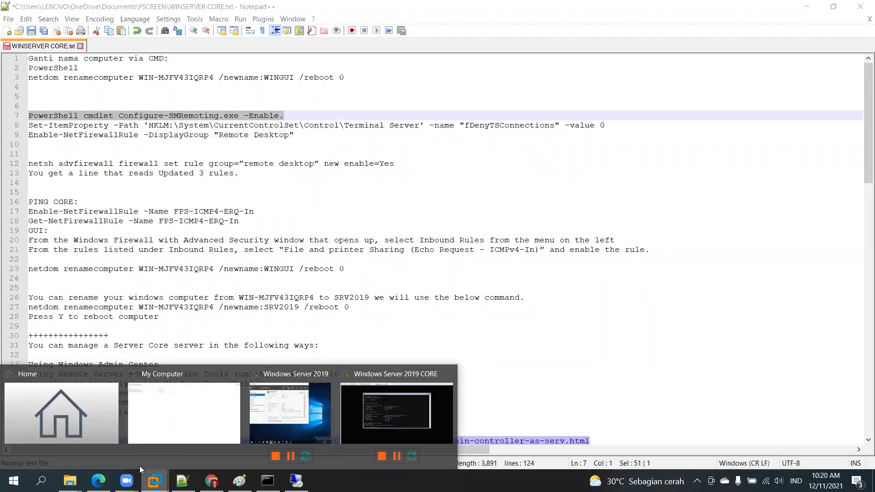
pyautogui.click(420, 416)
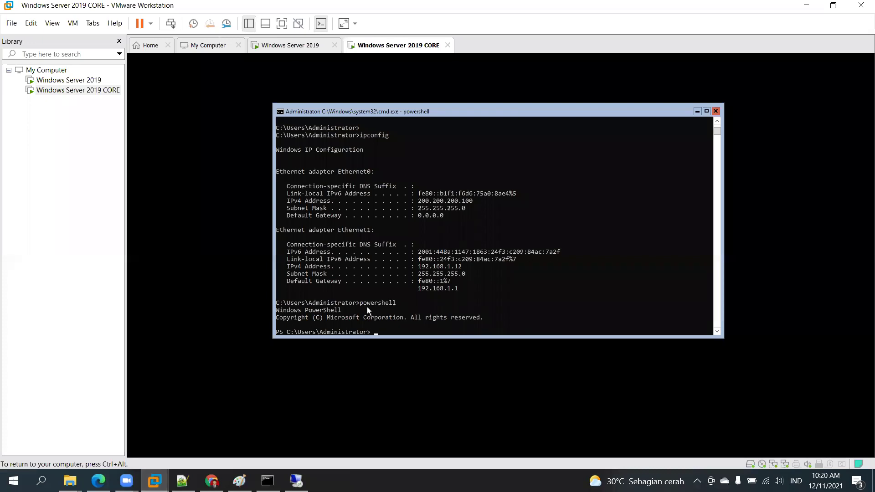
pyautogui.click(380, 310)
pyautogui.press('Escape')
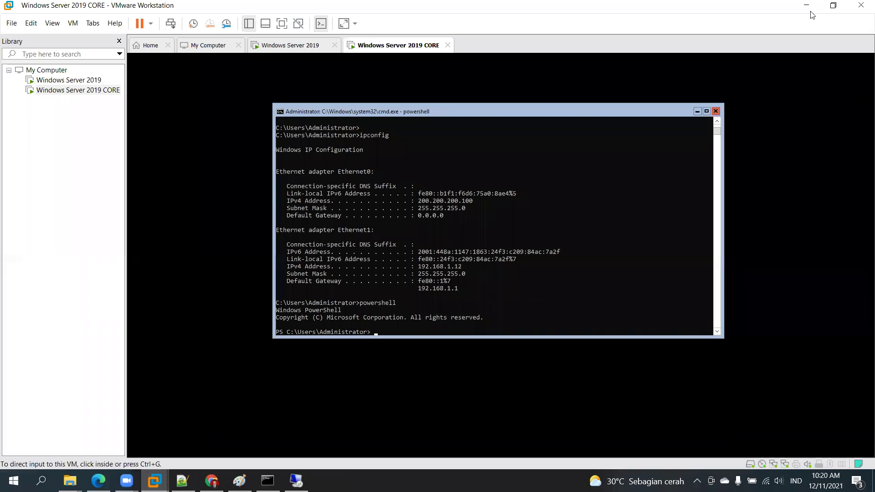
# Restore the VMware Workstation window to a smaller size and move it so the Notepad++ commands show beside the PowerShell console.
pyautogui.click(833, 6)
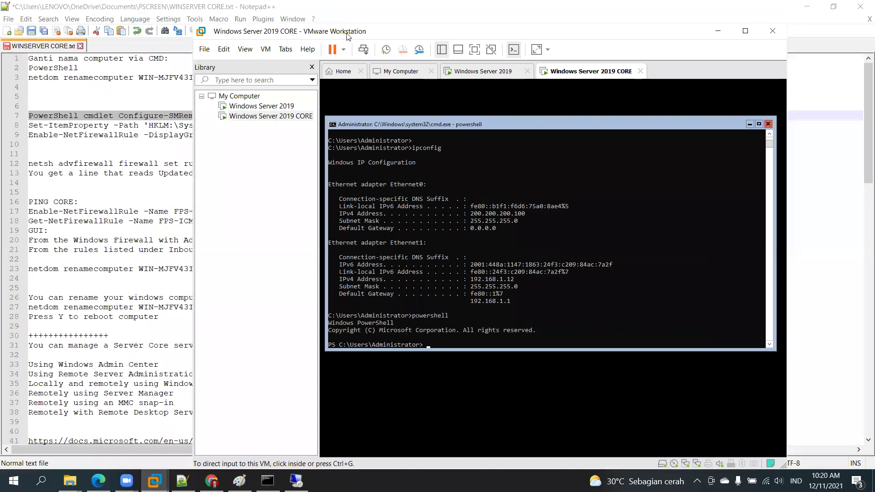
pyautogui.moveTo(347, 36); pyautogui.dragTo(402, 54)
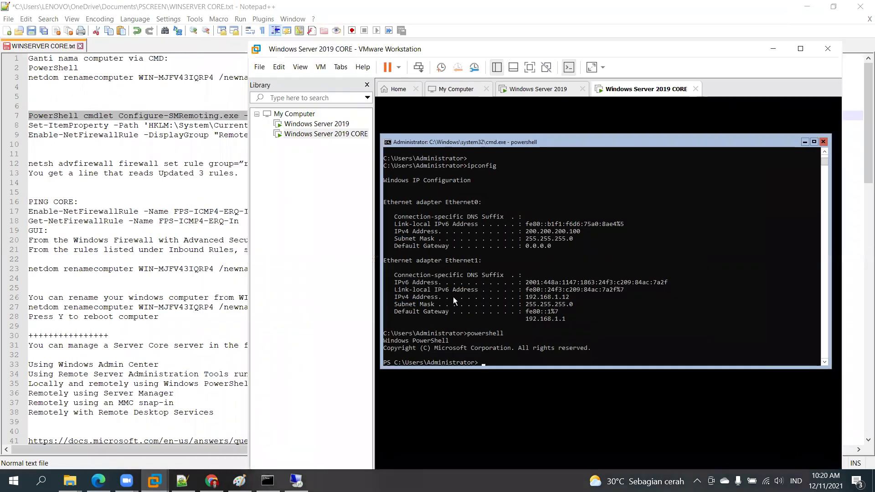
pyautogui.click(542, 355)
pyautogui.scroll(-2, 516, 332)
pyautogui.scroll(2, 516, 333)
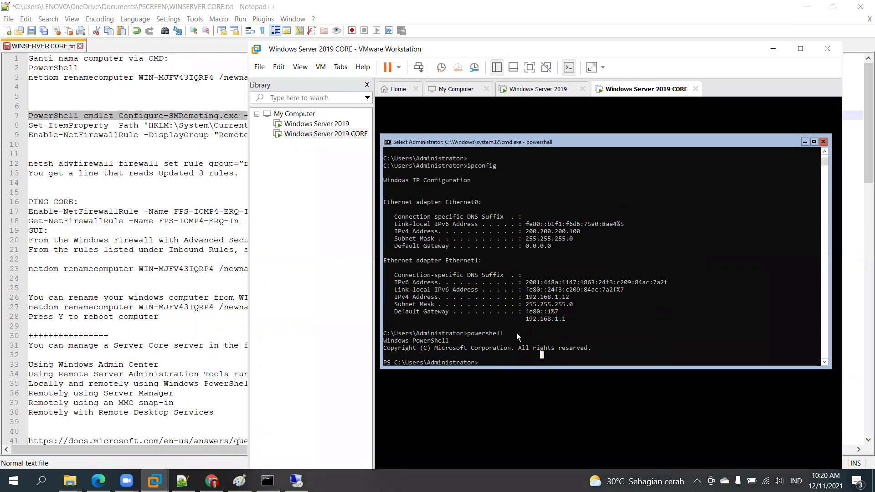
# Switch to Remote Desktop Connection and set the computer address to 192.168.1.12.
pyautogui.click(296, 481)
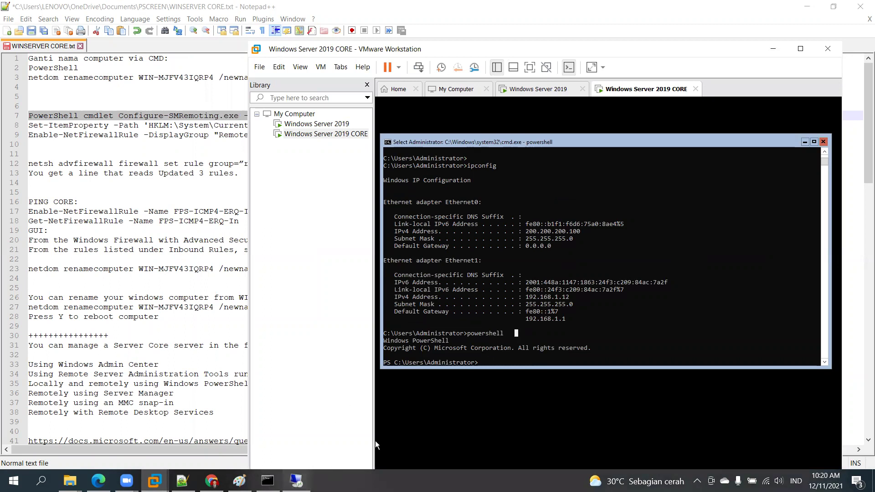
pyautogui.click(420, 153)
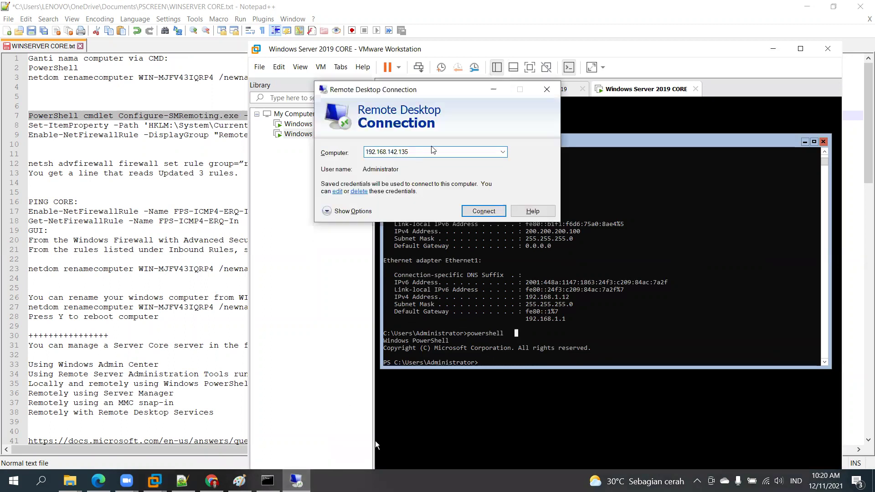
pyautogui.press('BackSpace')
pyautogui.press('BackSpace')
pyautogui.press('BackSpace')
pyautogui.press('BackSpace')
pyautogui.press('BackSpace')
pyautogui.press('BackSpace')
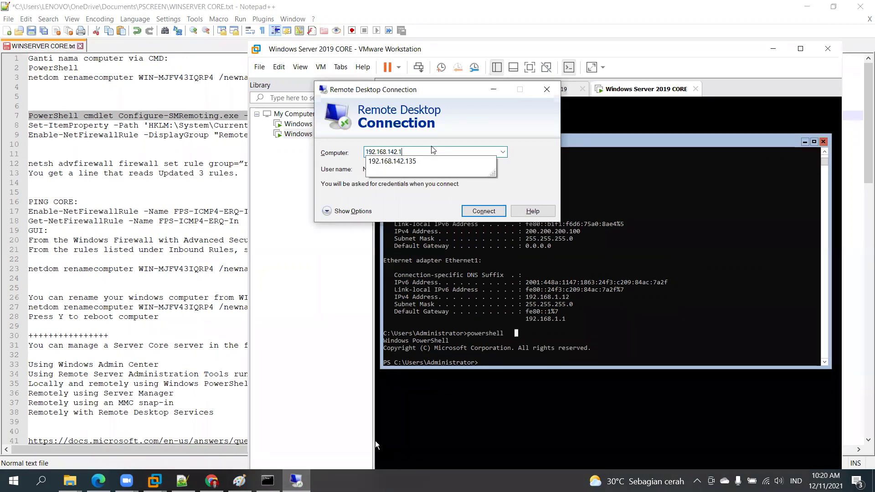
pyautogui.write('.12')
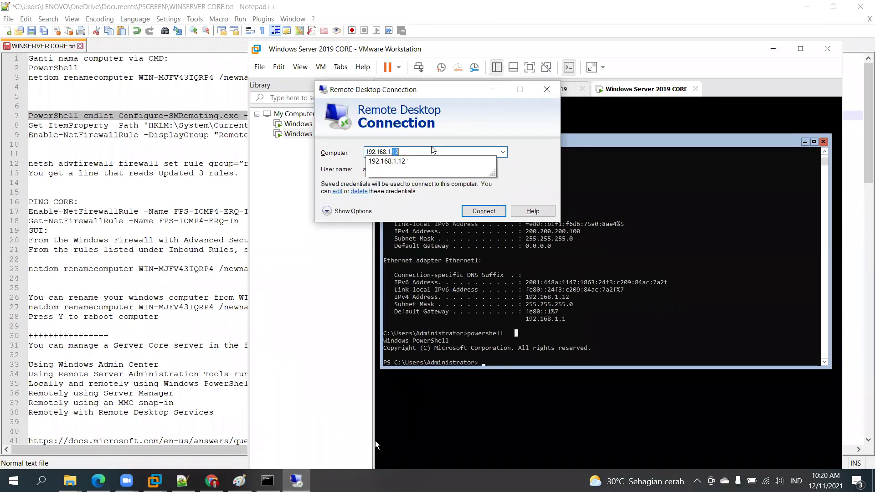
# Start the Remote Desktop connection to 192.168.1.12 and try to sign in as admin with the account password.
pyautogui.click(477, 210)
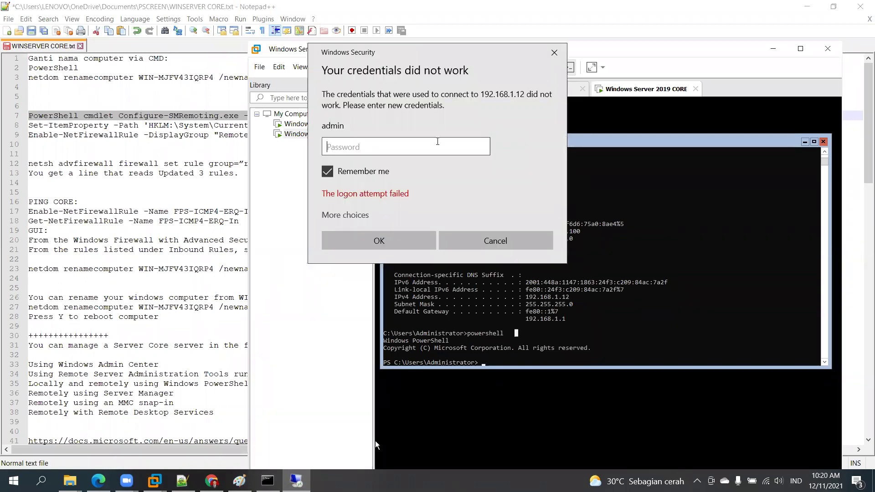
pyautogui.write('*********')
pyautogui.press('Return')
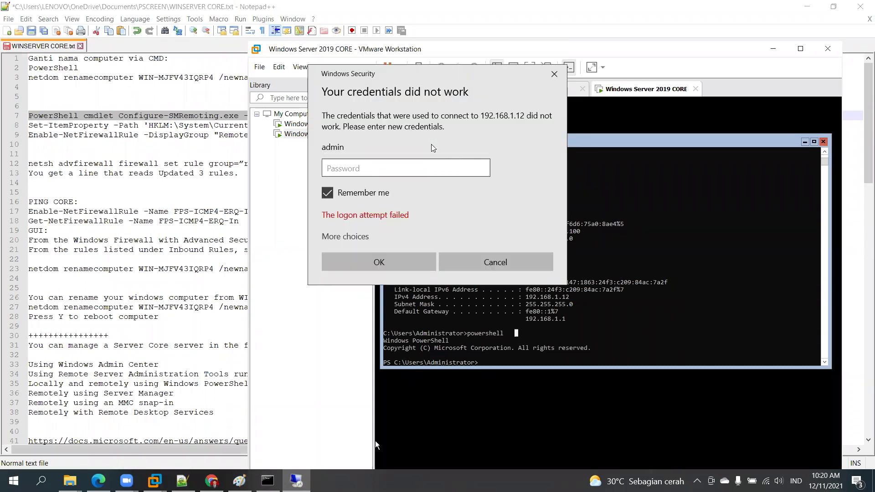
pyautogui.click(363, 195)
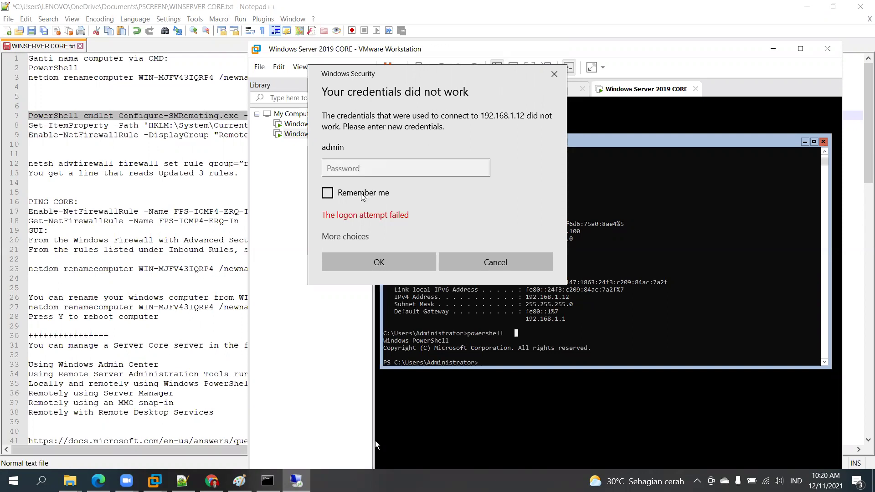
pyautogui.click(365, 194)
pyautogui.click(375, 170)
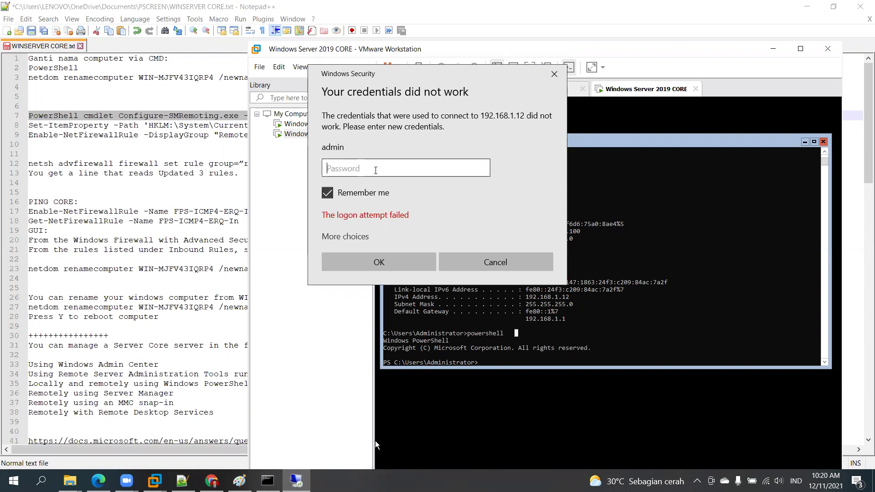
pyautogui.write('•••••••••')
pyautogui.press('Return')
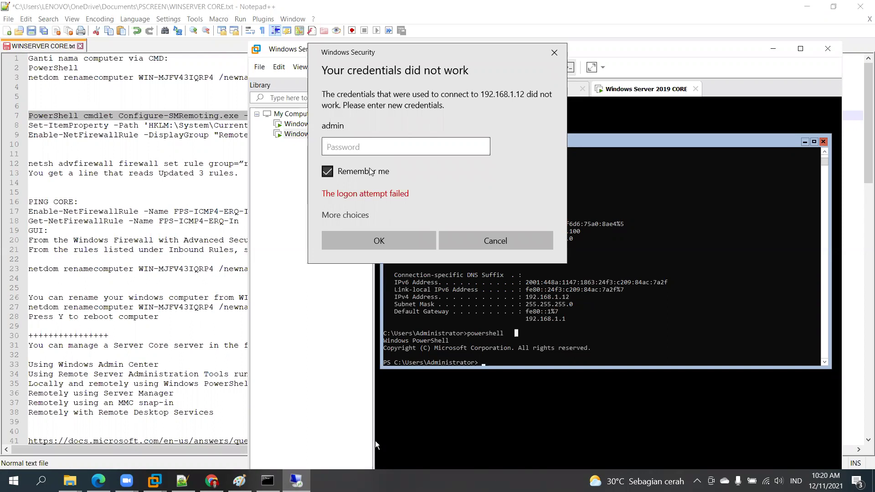
# Sign in with a different account, Administrator, entering its password without remembering it, and accept the certificate warning.
pyautogui.click(370, 171)
pyautogui.click(370, 150)
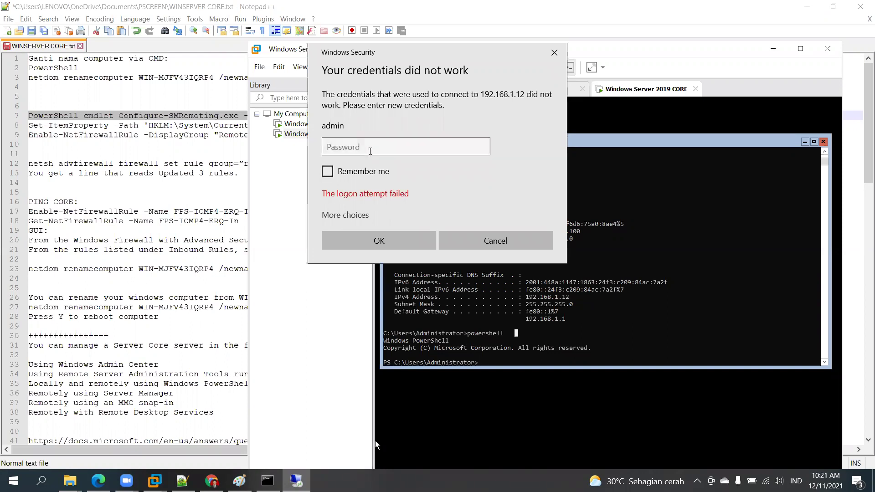
pyautogui.click(352, 215)
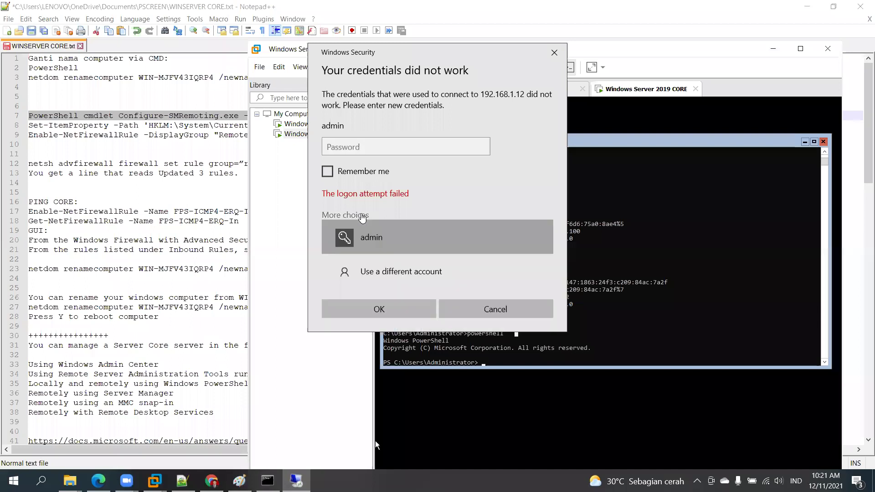
pyautogui.click(420, 271)
pyautogui.write('Ad')
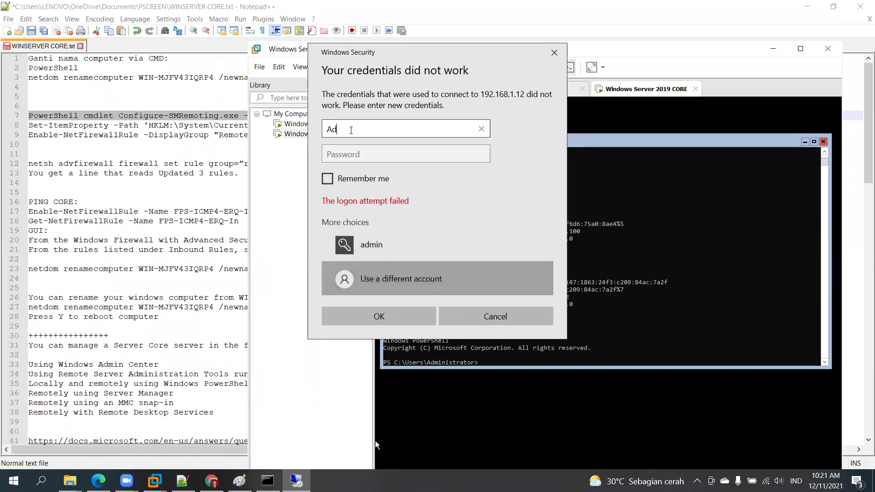
pyautogui.write('ministrator')
pyautogui.press('Tab')
pyautogui.write('•••••••••')
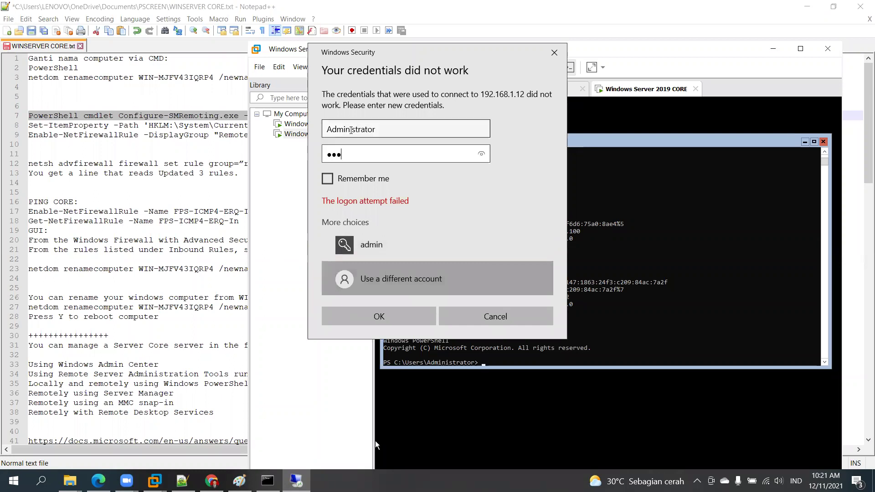
pyautogui.press('Return')
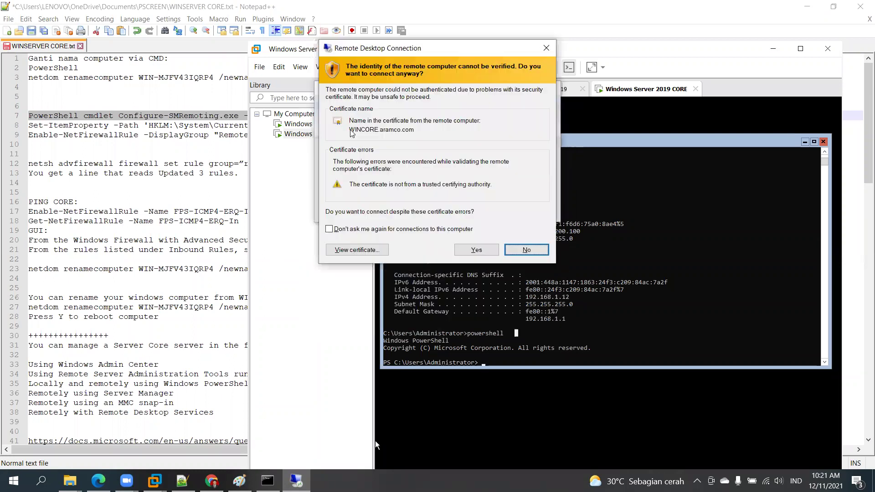
pyautogui.click(476, 250)
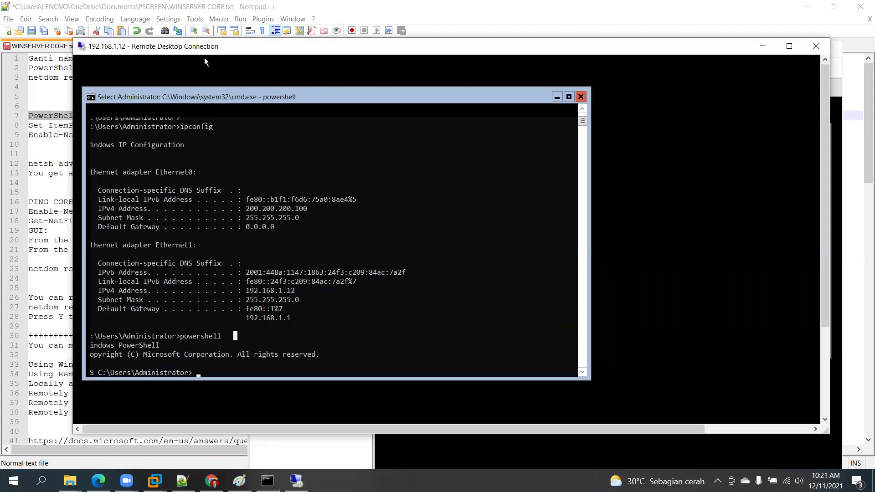
# Move the 192.168.1.12 session window aside to reveal the Core VM's console, and place it back beside the Notepad++ commands.
pyautogui.moveTo(202, 47); pyautogui.dragTo(392, 237)
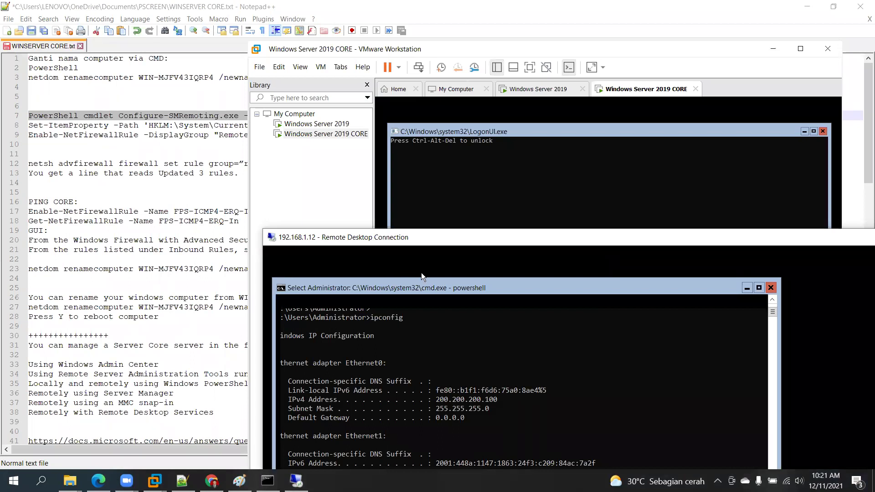
pyautogui.moveTo(439, 241); pyautogui.dragTo(378, 73)
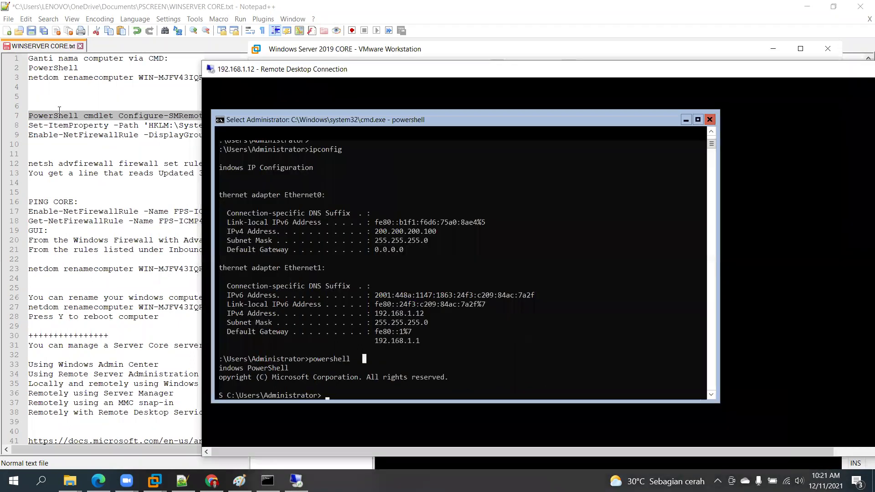
pyautogui.rightClick(69, 119)
pyautogui.click(109, 127)
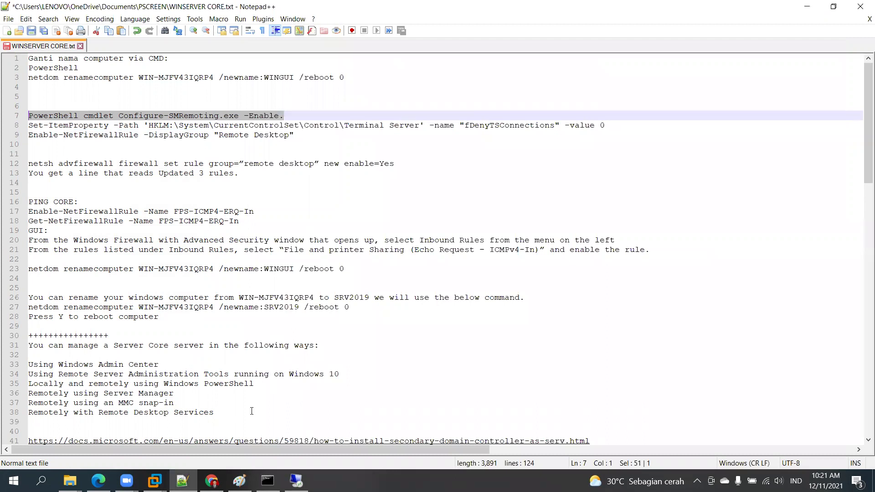
pyautogui.click(297, 481)
# Review the WINSERVER CORE.txt notes in Notepad++, highlighting the Microsoft docs link on line 41 and the AD DS installation commands on lines 49 to 52.
pyautogui.click(114, 126)
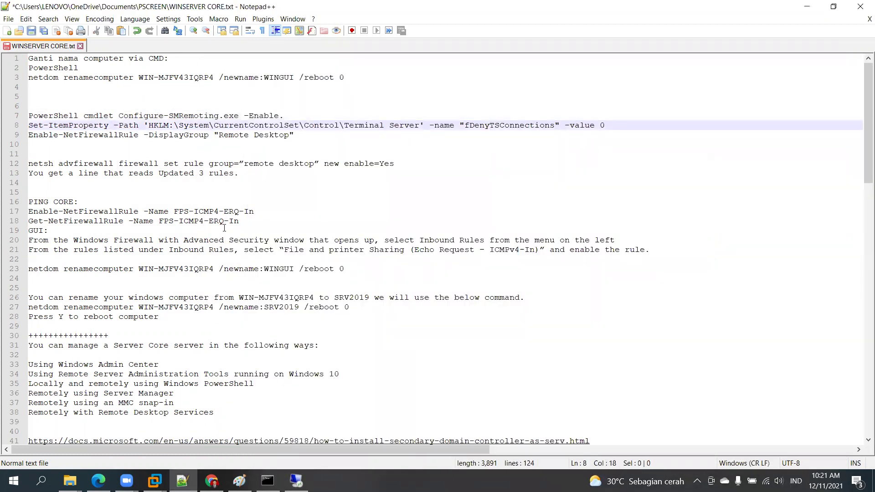
pyautogui.scroll(-4, 207, 269)
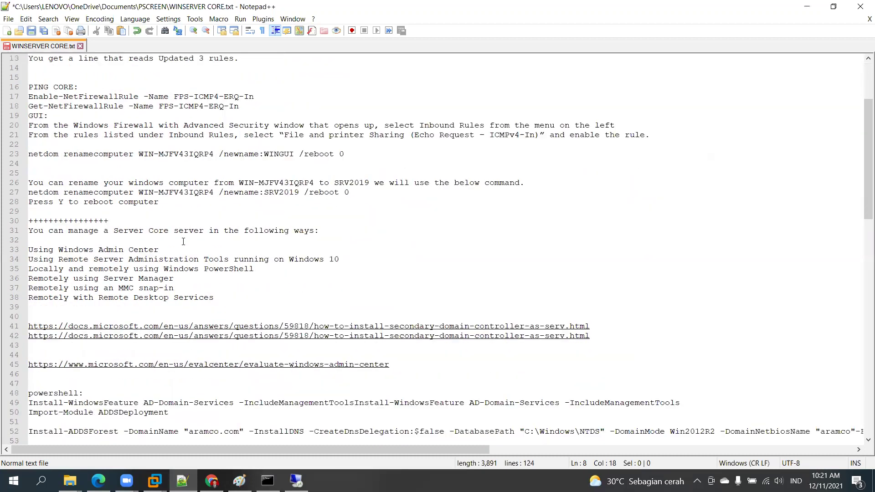
pyautogui.scroll(-2, 157, 261)
pyautogui.moveTo(632, 274); pyautogui.dragTo(21, 273)
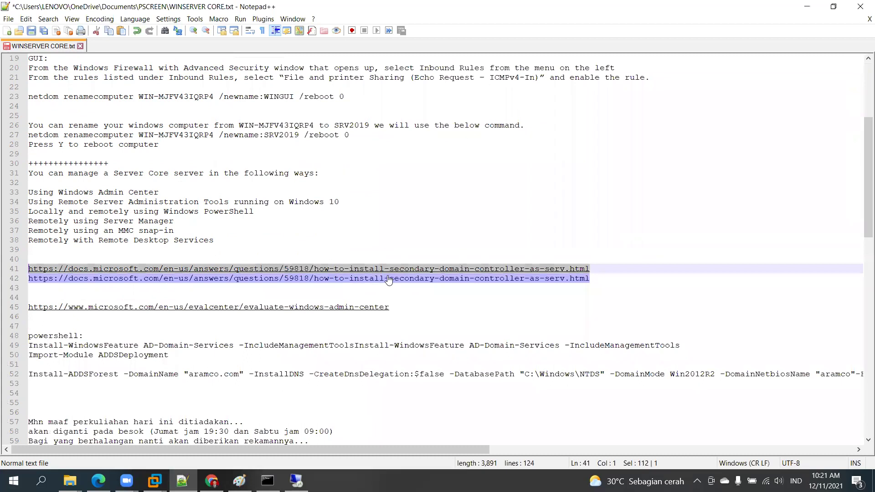
pyautogui.scroll(-1, 391, 317)
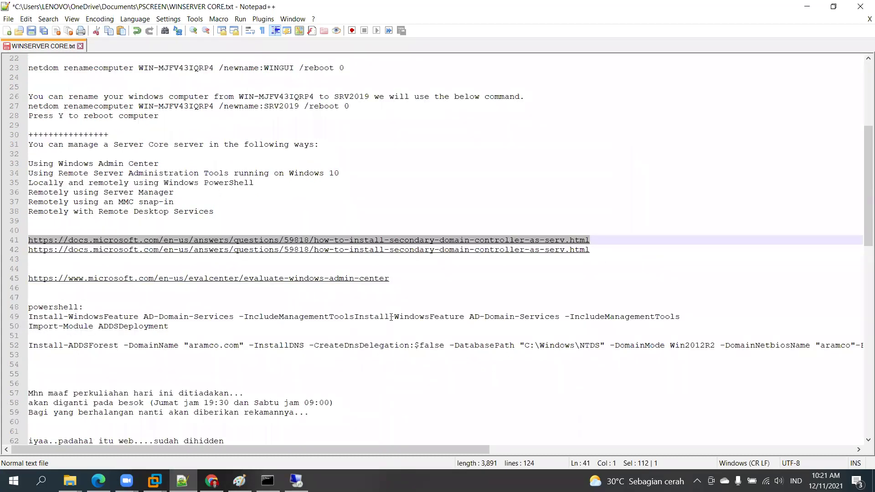
pyautogui.moveTo(177, 324); pyautogui.dragTo(29, 317)
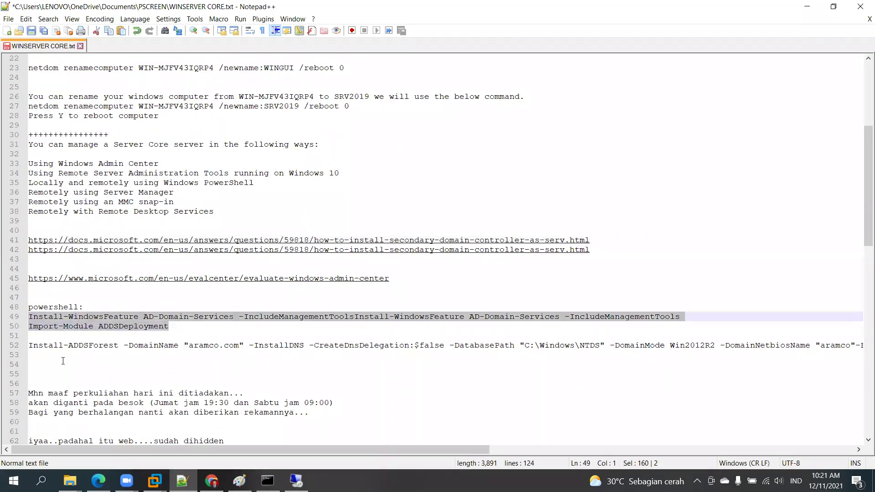
pyautogui.moveTo(28, 365); pyautogui.dragTo(4, 346)
pyautogui.scroll(-3, 61, 340)
pyautogui.scroll(-2, 60, 341)
pyautogui.scroll(11, 315, 233)
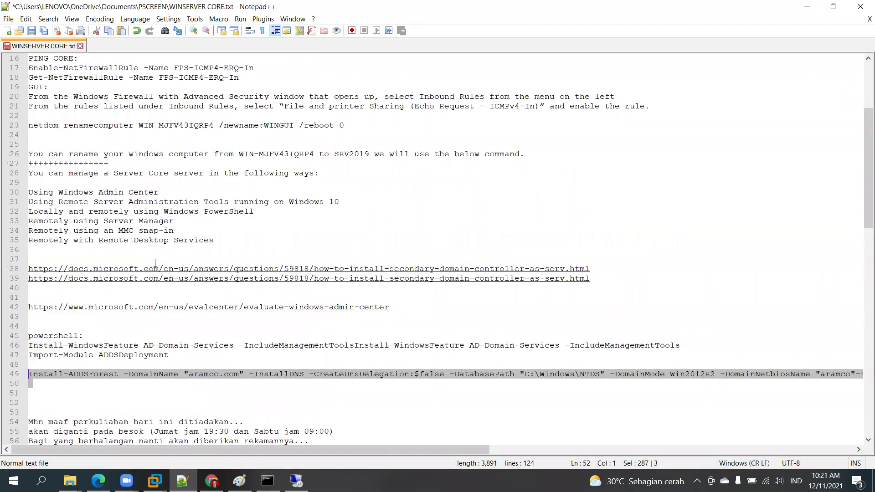
pyautogui.click(315, 233)
# Return to the 192.168.1.12 Remote Desktop session and run whoami at the PowerShell prompt.
pyautogui.click(297, 481)
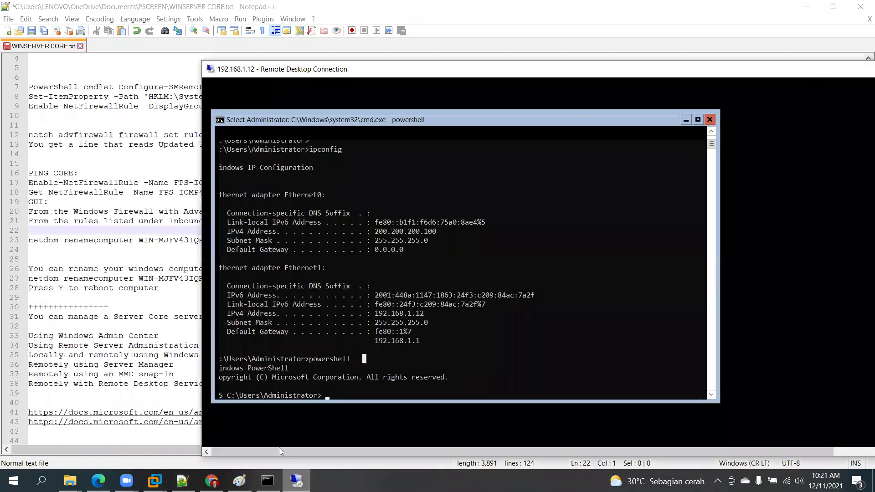
pyautogui.click(468, 302)
pyautogui.scroll(3, 457, 304)
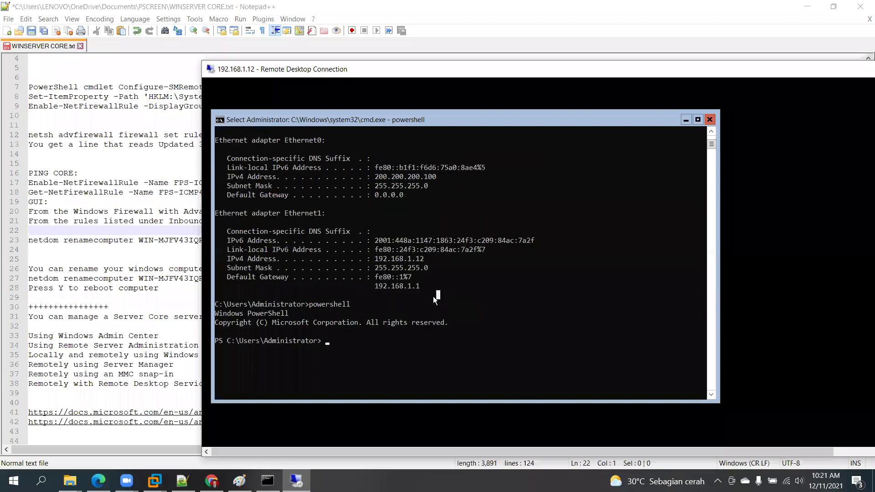
pyautogui.write('whoami')
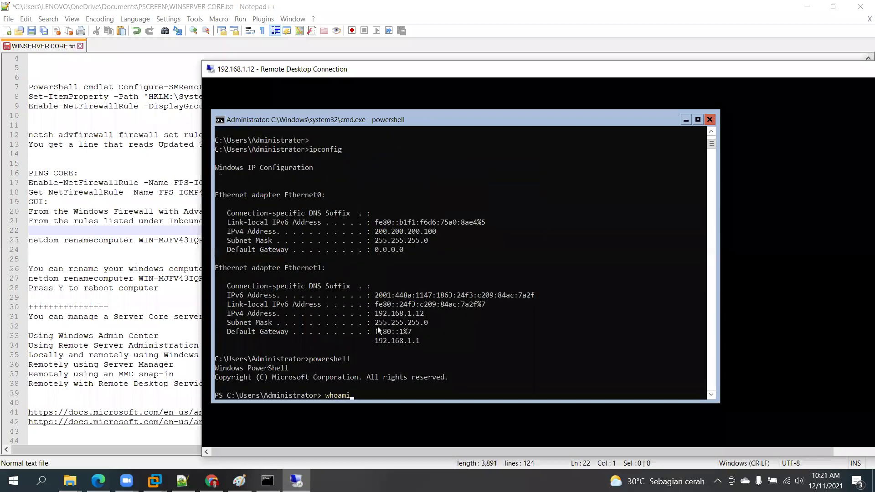
pyautogui.press('Return')
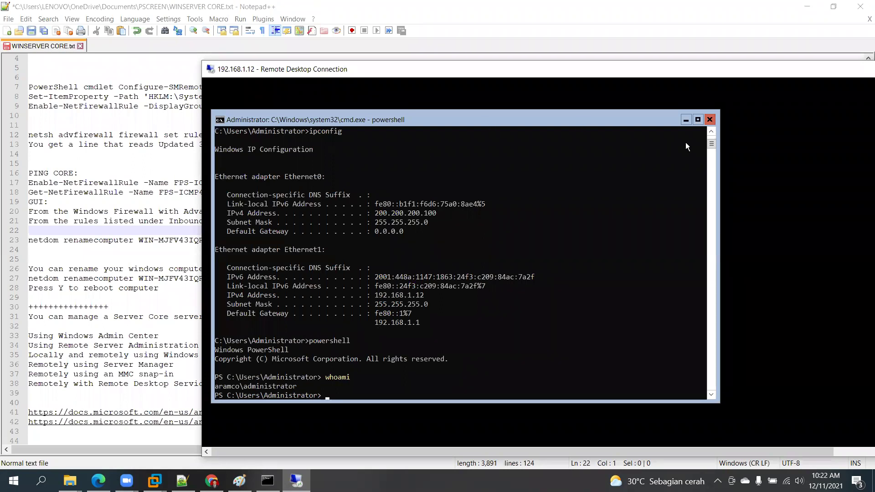
pyautogui.click(467, 259)
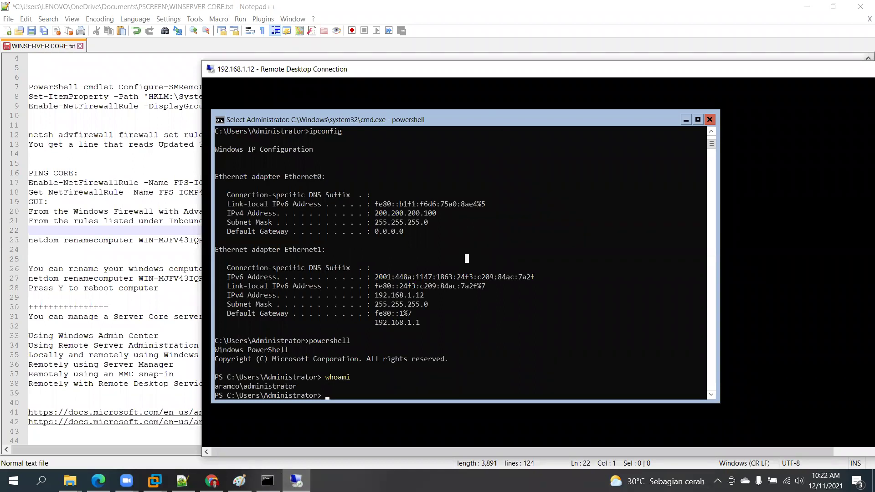
# Switch to Windows Admin Center and connect to WINCORE as Administrator with the account password, using these credentials for all connections.
pyautogui.click(82, 428)
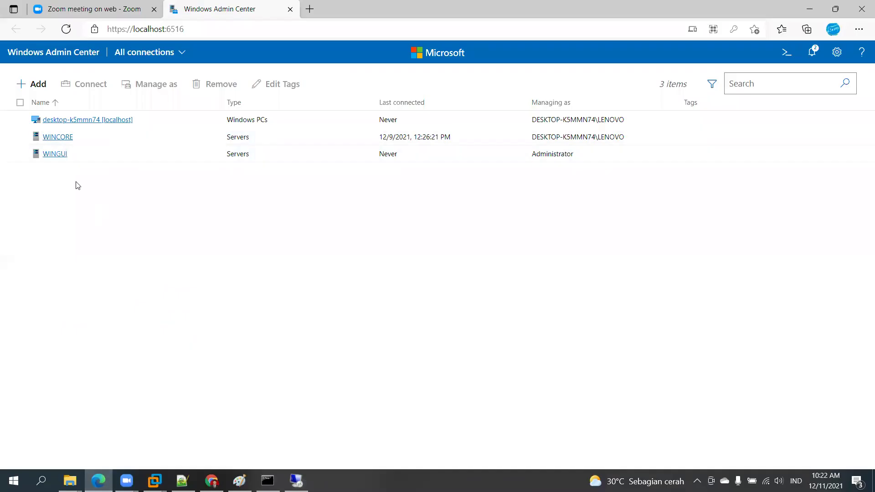
pyautogui.click(58, 136)
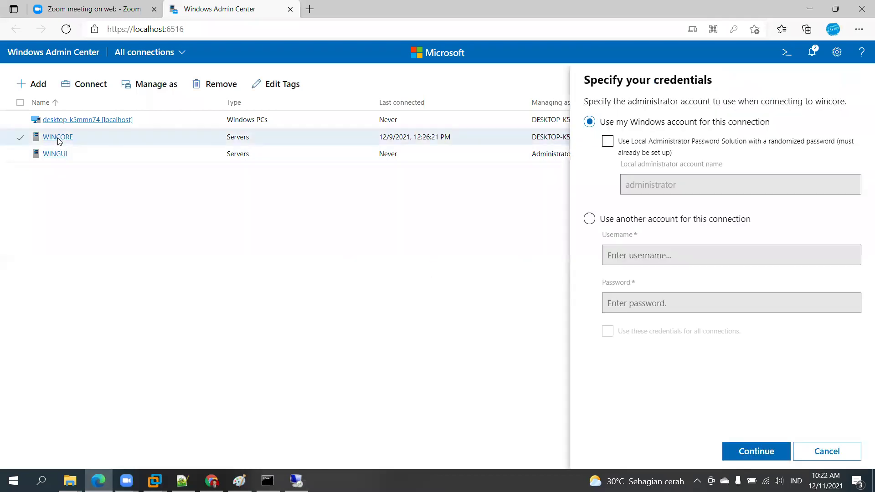
pyautogui.click(595, 220)
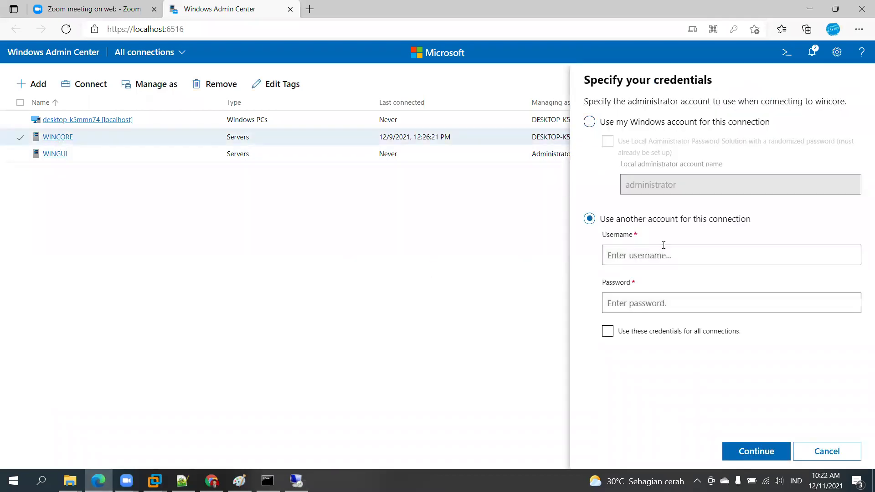
pyautogui.click(657, 255)
pyautogui.click(678, 296)
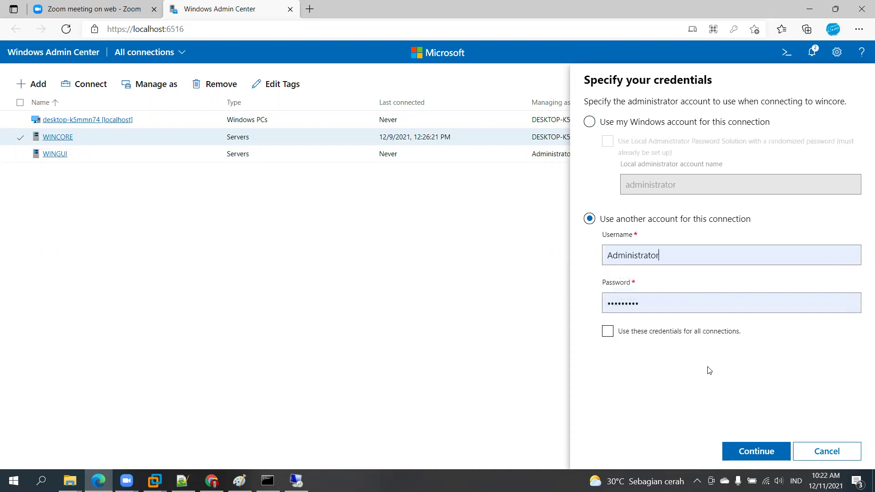
pyautogui.click(667, 334)
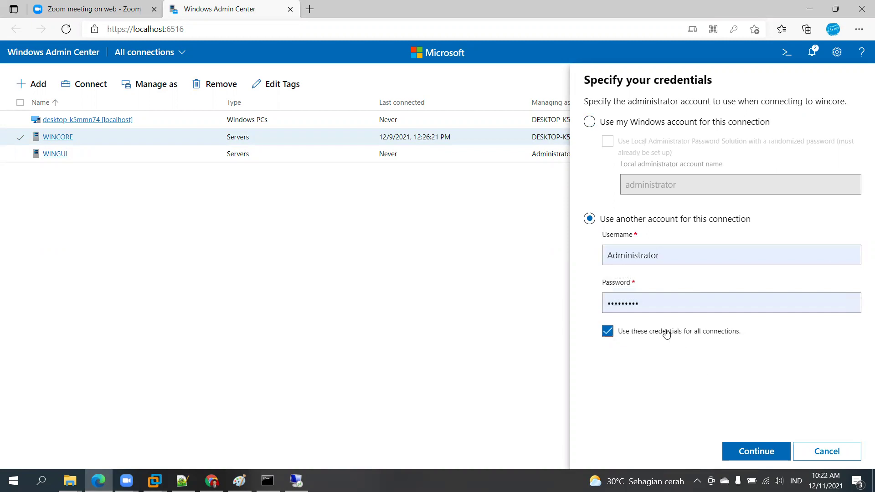
pyautogui.click(748, 450)
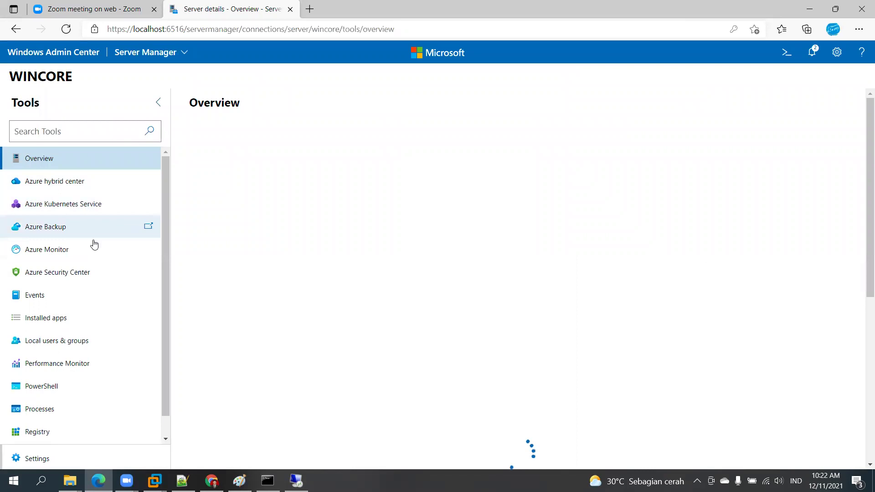
# Open the Local users & groups tool for WINCORE.
pyautogui.scroll(-1, 96, 252)
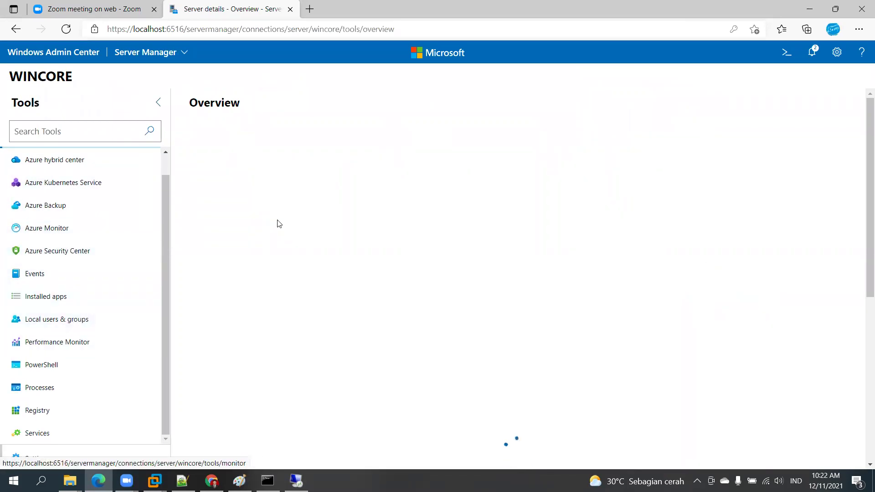
pyautogui.click(86, 322)
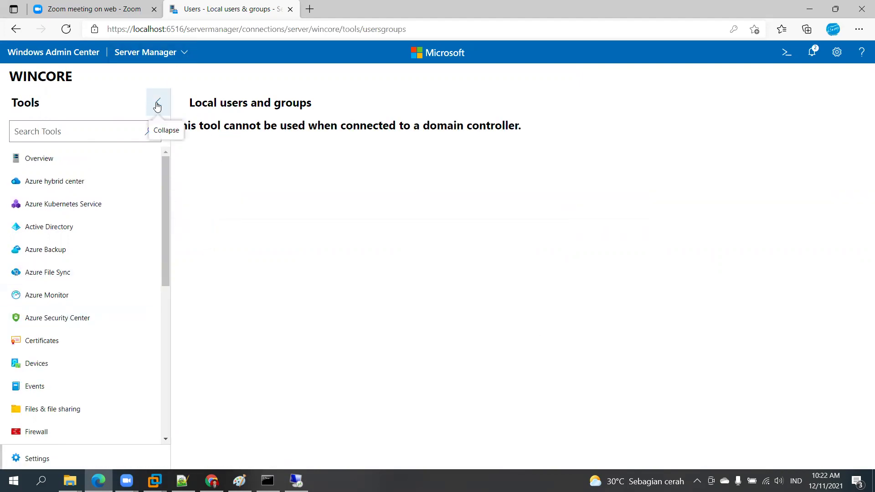
# Return to the list of all connections and open the WINGUI server.
pyautogui.click(185, 53)
pyautogui.click(73, 57)
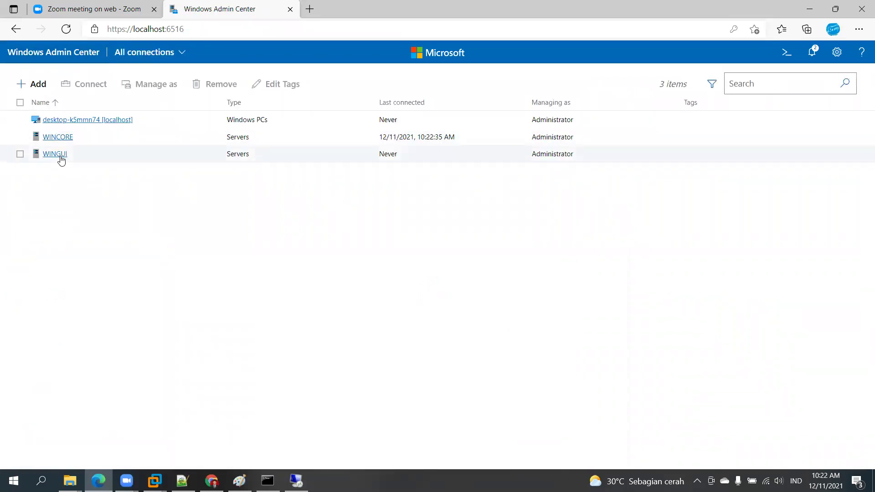
pyautogui.click(55, 154)
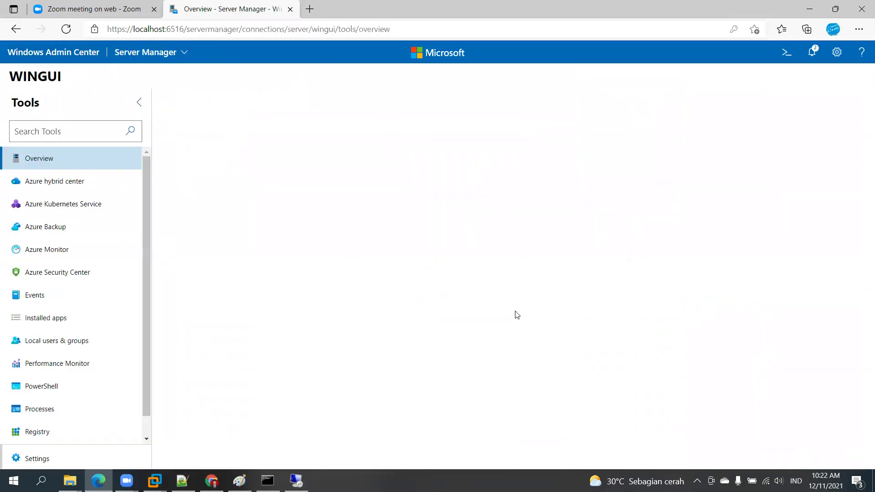
# Open the Local users & groups tool for WINGUI and look through the list of available tools.
pyautogui.click(76, 343)
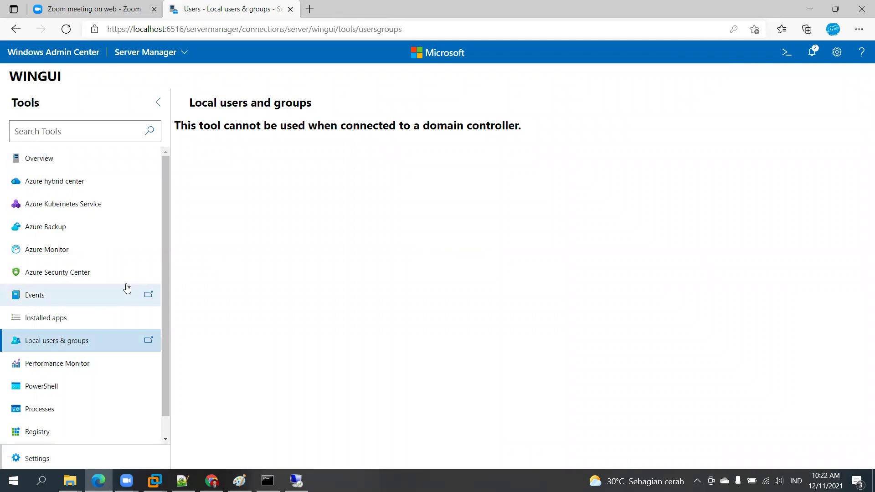
pyautogui.scroll(-1, 122, 282)
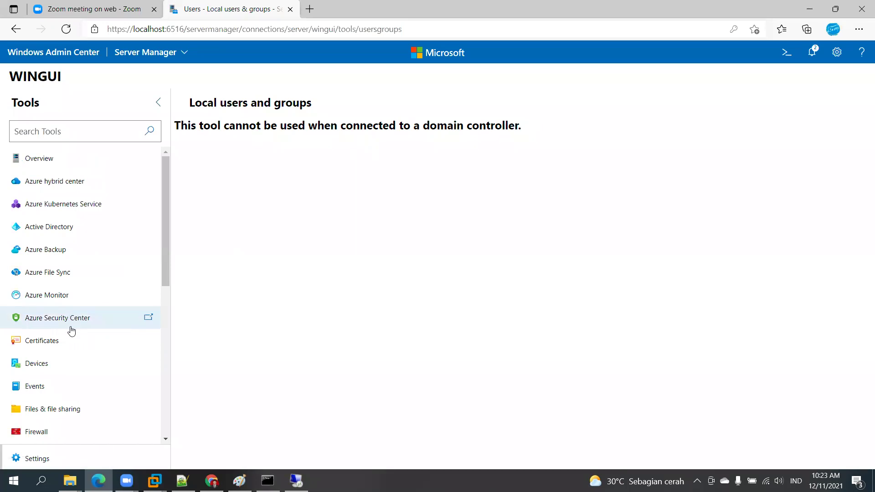
pyautogui.scroll(-1, 70, 328)
pyautogui.scroll(-1, 72, 300)
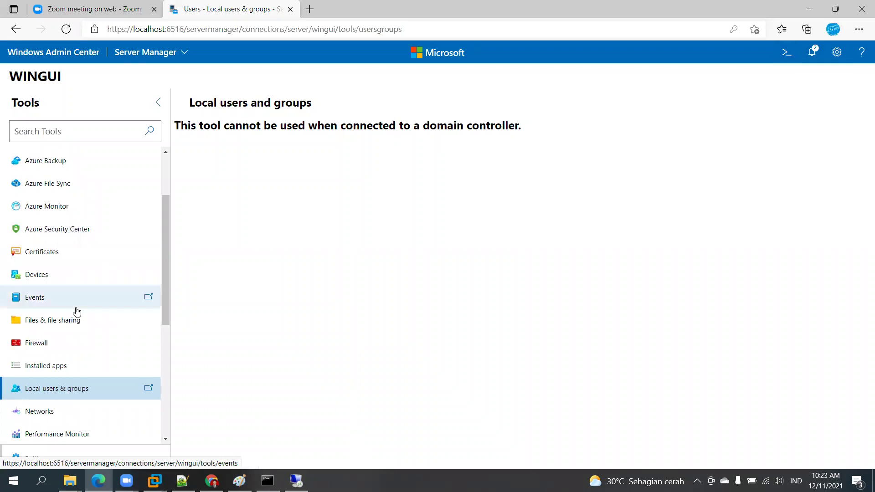
pyautogui.scroll(-2, 94, 309)
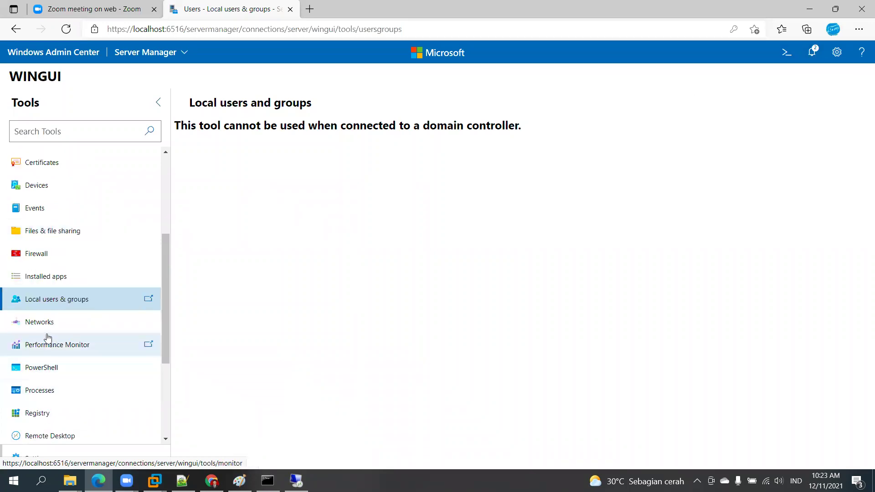
# View WINGUI's Networks tool, then its Services tool, and look over the list of services.
pyautogui.click(40, 323)
pyautogui.scroll(-1, 91, 331)
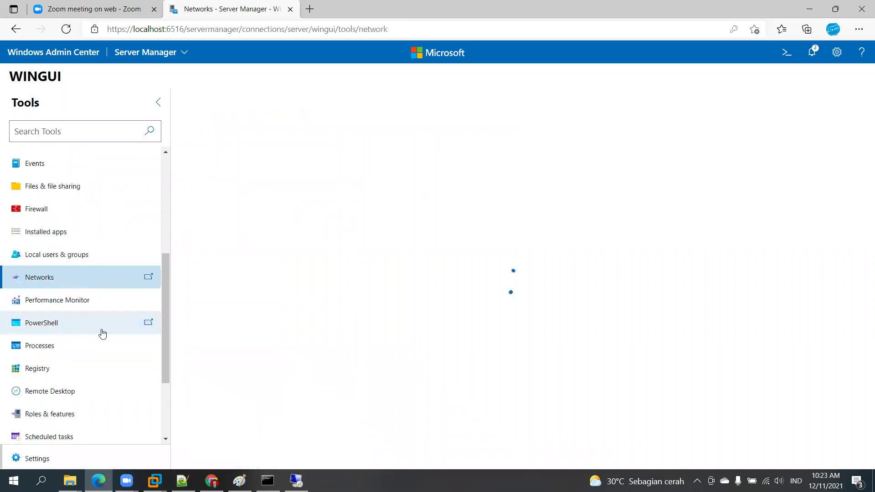
pyautogui.scroll(-1, 103, 334)
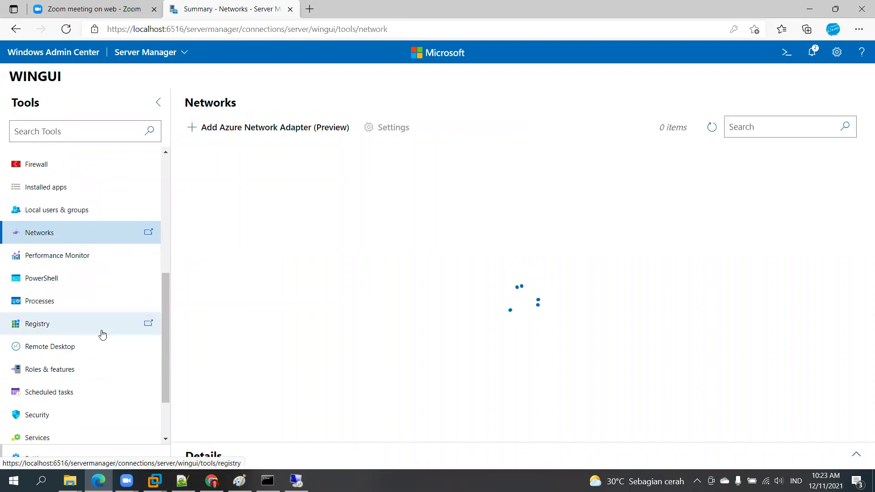
pyautogui.scroll(-2, 102, 333)
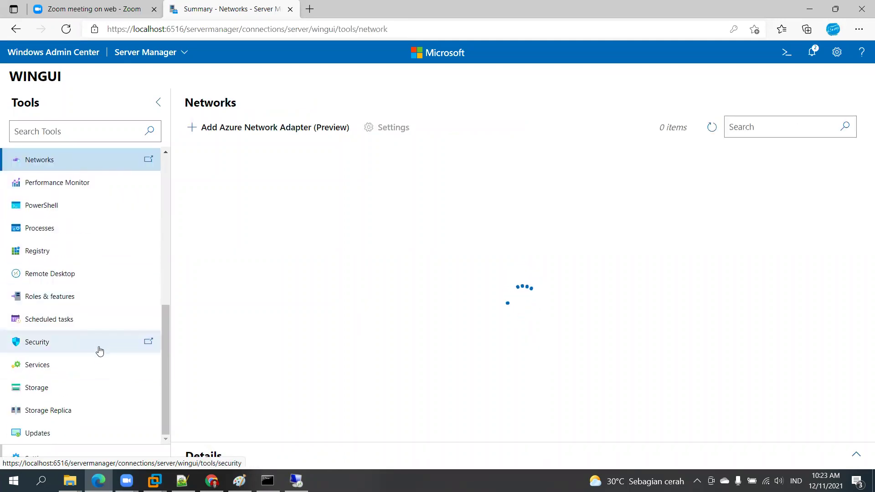
pyautogui.click(46, 370)
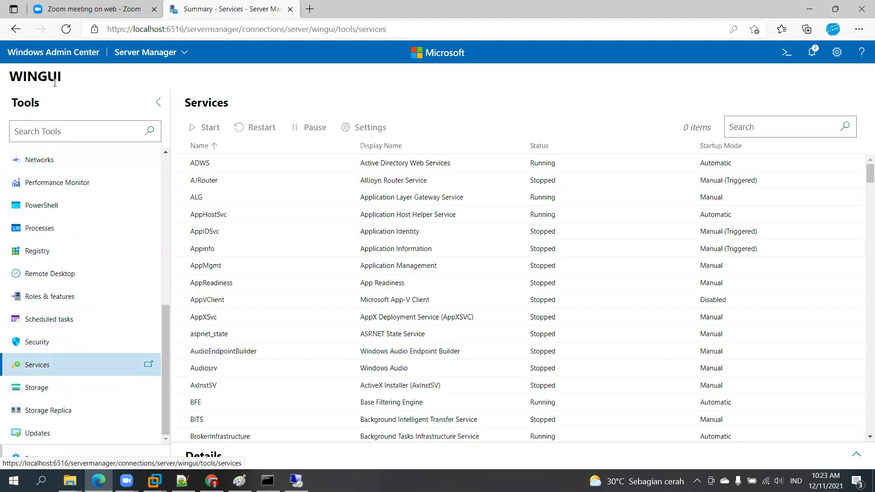
pyautogui.scroll(-2, 345, 253)
pyautogui.scroll(2, 345, 253)
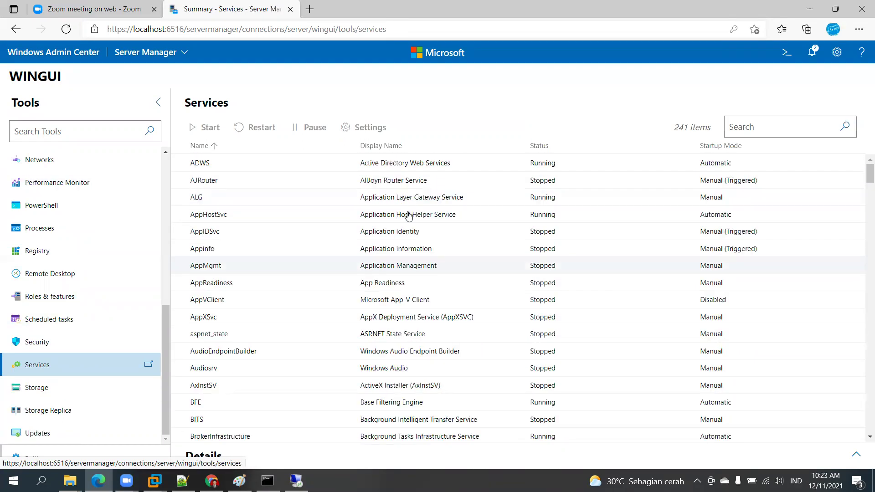
# Open the Remote Desktop tool for WINGUI and close the separate 192.168.1.12 Remote Desktop session, confirming the disconnection.
pyautogui.click(58, 273)
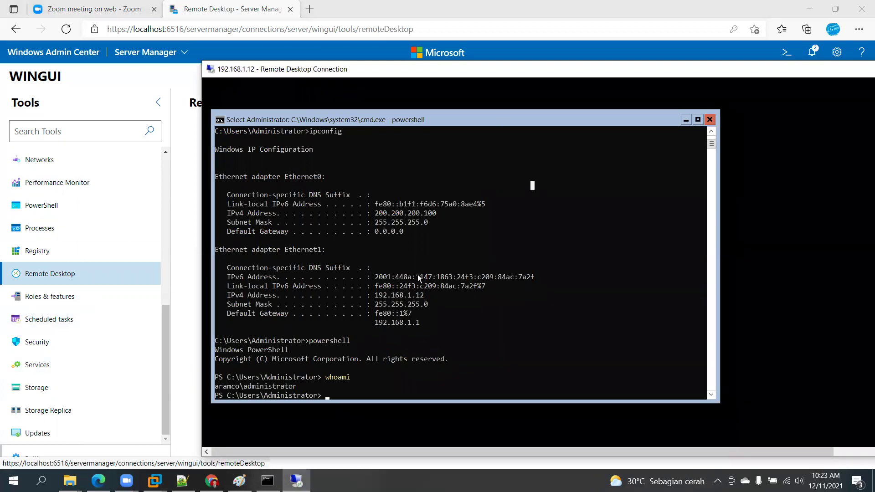
pyautogui.click(710, 122)
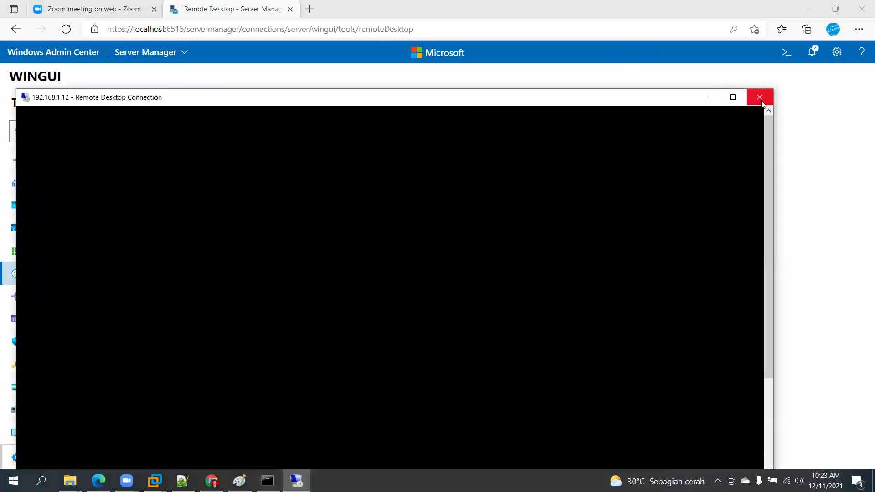
pyautogui.click(760, 97)
pyautogui.click(430, 308)
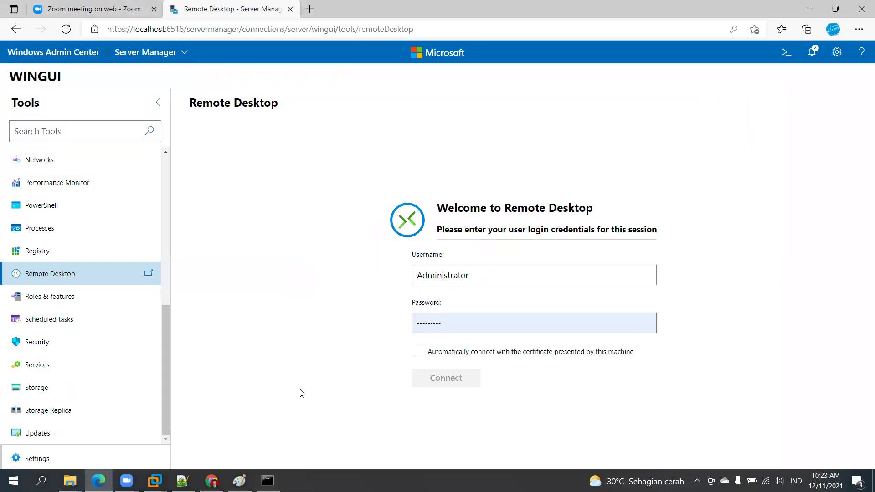
# Switch to the WINSERVER CORE.txt notes in Notepad++ and copy the docs.microsoft.com link about installing a secondary domain controller as Server Core.
pyautogui.click(182, 481)
pyautogui.scroll(1, 294, 225)
pyautogui.click(297, 229)
pyautogui.scroll(-3, 365, 251)
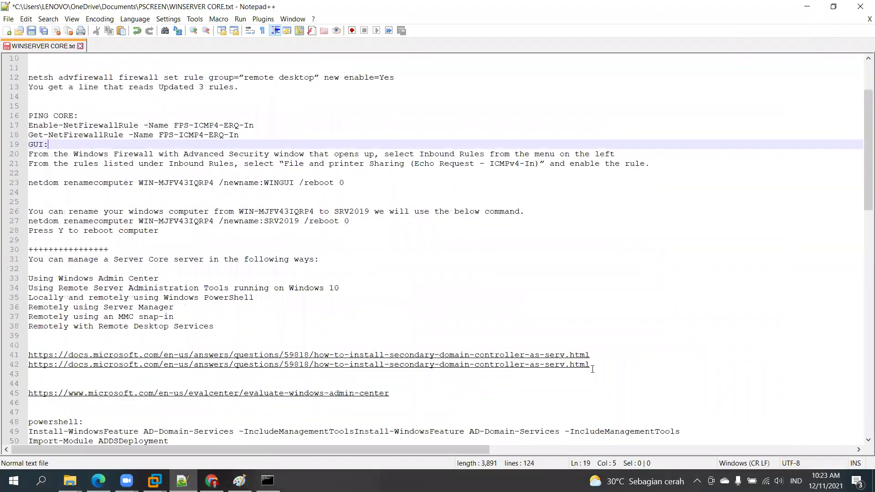
pyautogui.moveTo(591, 365); pyautogui.dragTo(27, 368)
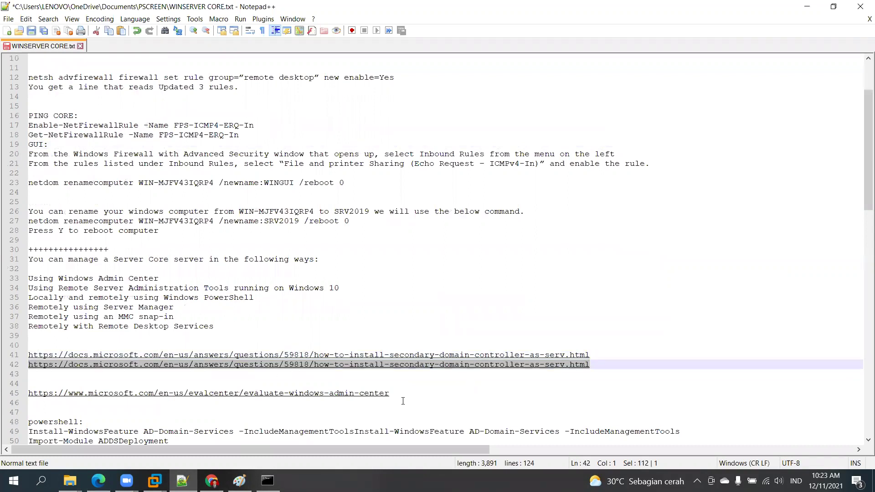
pyautogui.moveTo(403, 398); pyautogui.dragTo(149, 399)
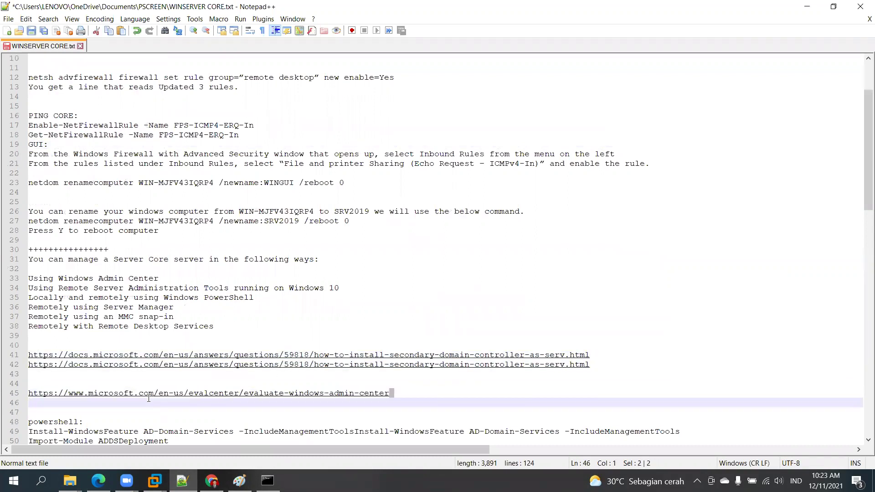
pyautogui.scroll(3, 258, 284)
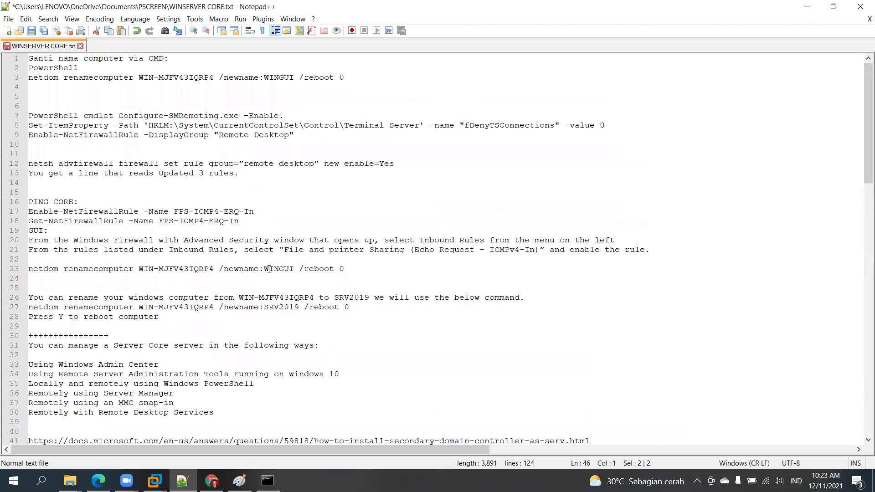
pyautogui.scroll(-4, 269, 269)
pyautogui.scroll(2, 563, 370)
pyautogui.moveTo(605, 378)
pyautogui.mouseDown()
pyautogui.moveTo(517, 381)
pyautogui.moveTo(597, 394)
pyautogui.moveTo(615, 384)
pyautogui.mouseUp()
pyautogui.hotkey('ctrl', 'c')
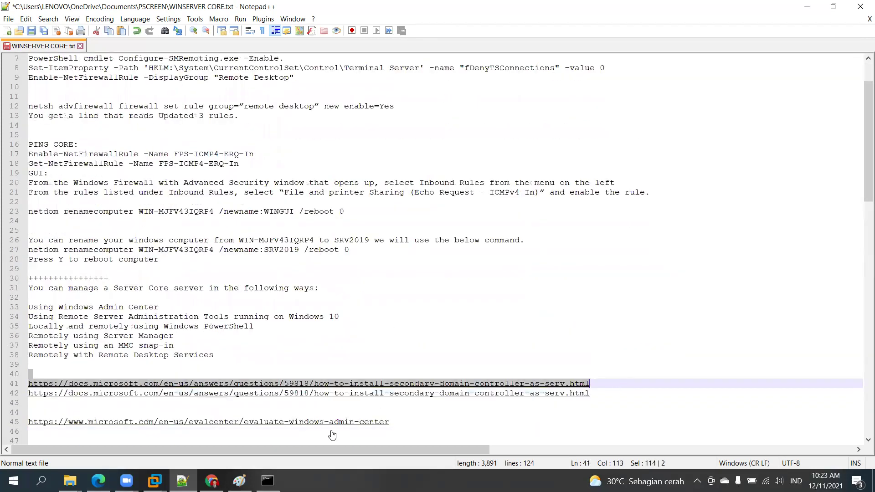
# Switch to Chrome and open the copied docs.microsoft.com link in place of the protokol AAA jaringan search results.
pyautogui.click(211, 481)
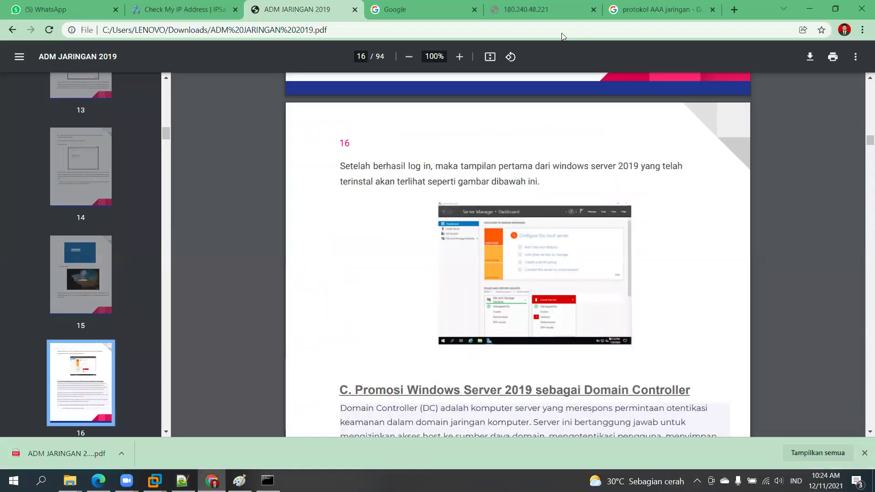
pyautogui.click(656, 9)
pyautogui.click(616, 30)
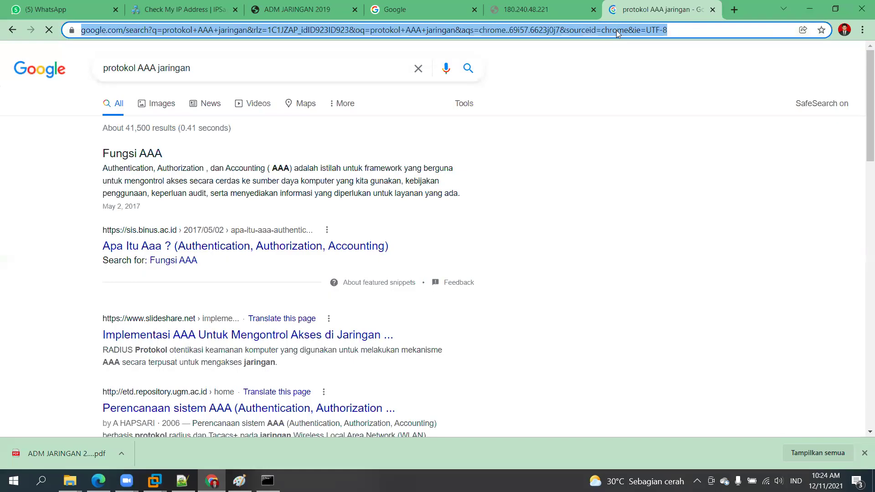
pyautogui.hotkey('ctrl', 'v')
pyautogui.press('Return')
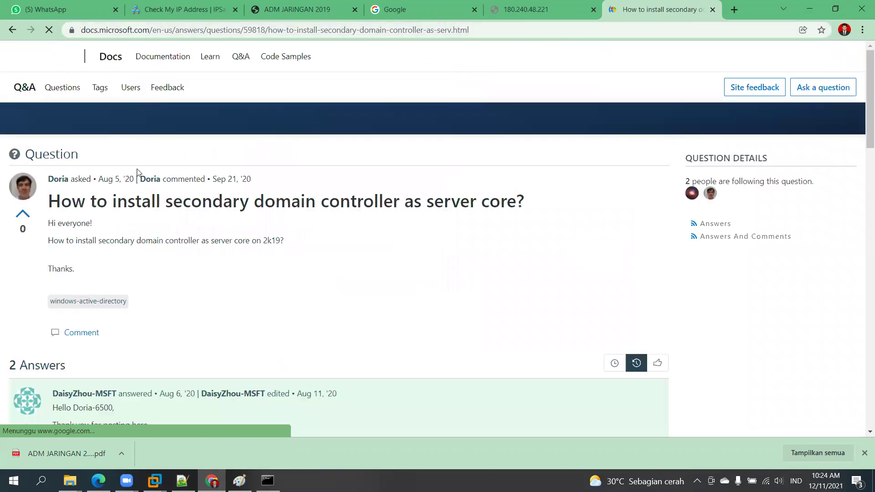
# Examine the answer's steps for promoting Server Core to an additional domain controller, highlighting the Get-Command -Module ADDSDeployment instruction.
pyautogui.scroll(-3, 185, 231)
pyautogui.scroll(-20, 185, 232)
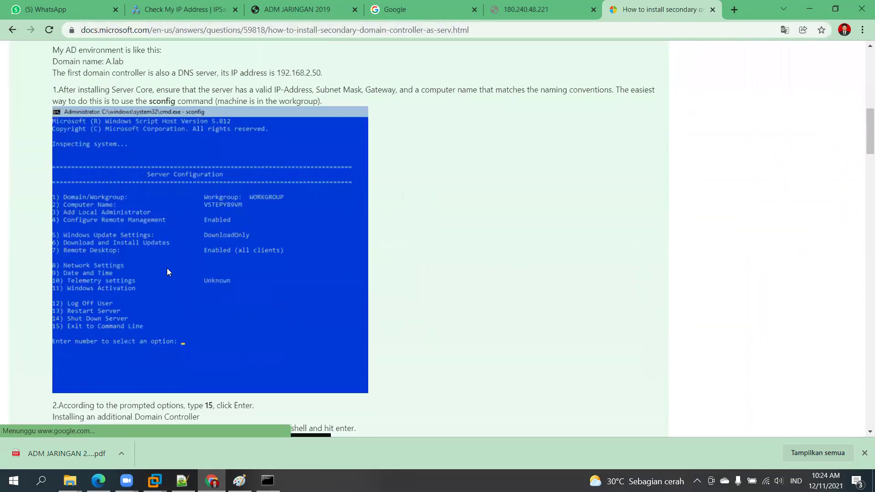
pyautogui.scroll(-4, 151, 309)
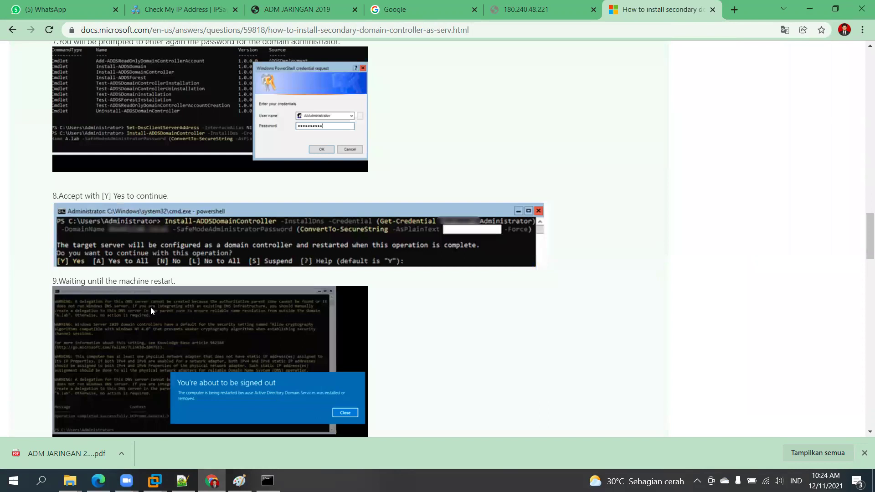
pyautogui.scroll(3, 151, 307)
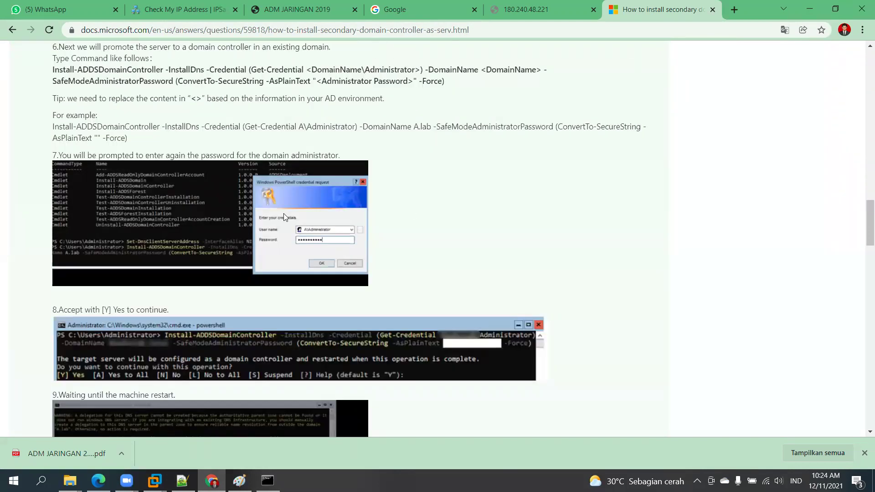
pyautogui.scroll(-4, 335, 286)
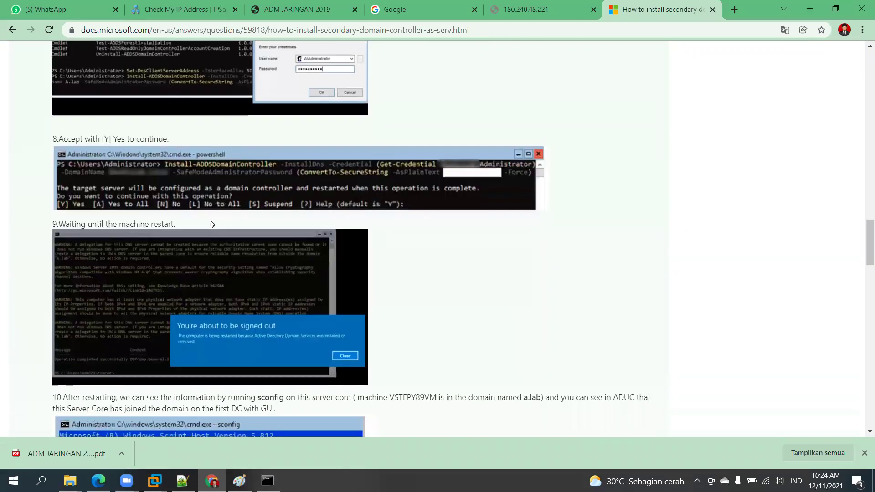
pyautogui.scroll(7, 285, 187)
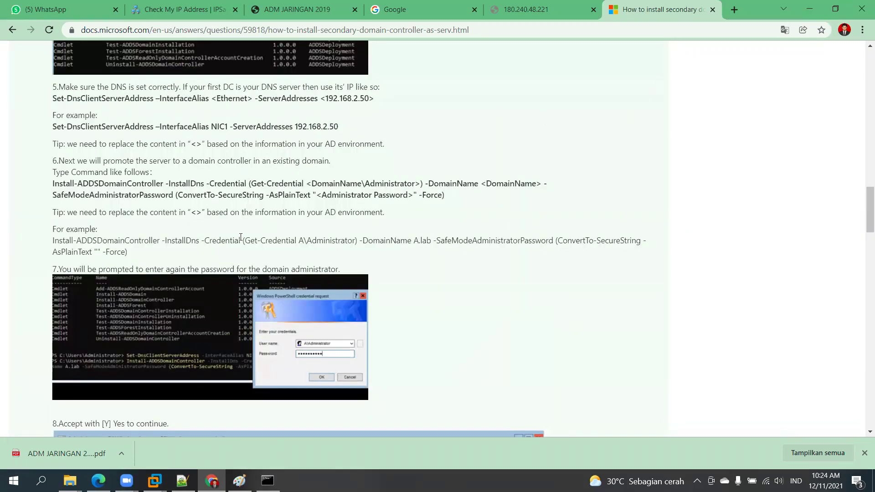
pyautogui.scroll(8, 214, 195)
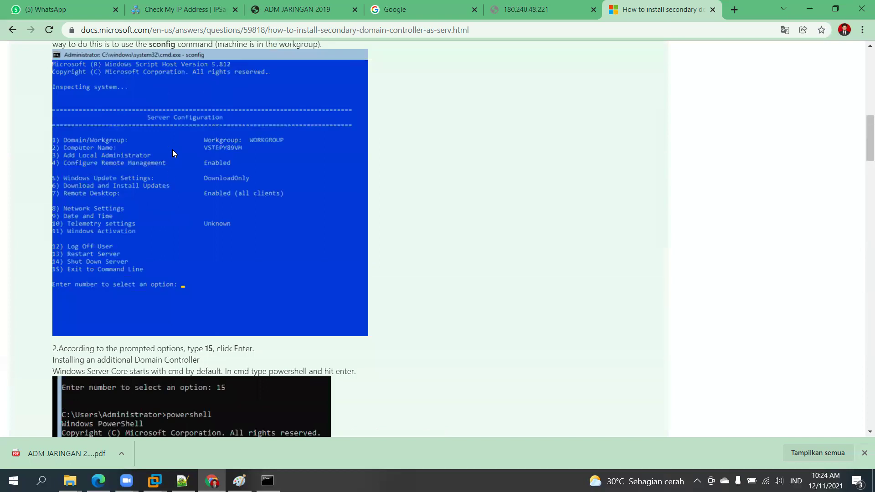
pyautogui.scroll(-3, 250, 215)
pyautogui.moveTo(327, 194); pyautogui.dragTo(73, 192)
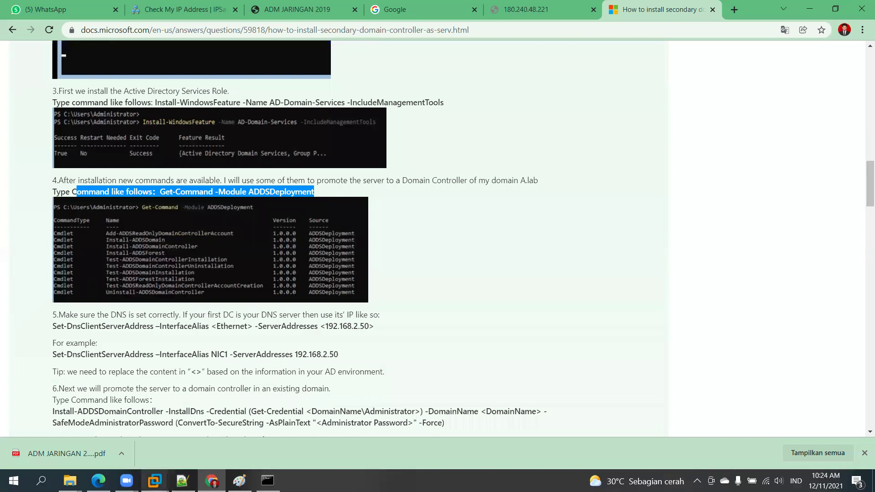
# Switch to VMware Workstation and bring up the Windows Server 2019 virtual machine.
pyautogui.click(98, 481)
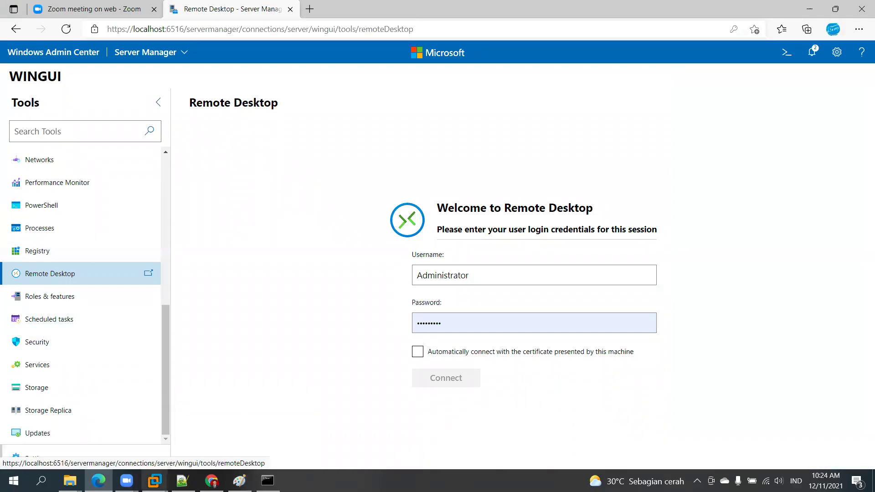
pyautogui.moveTo(155, 481)
pyautogui.click(182, 416)
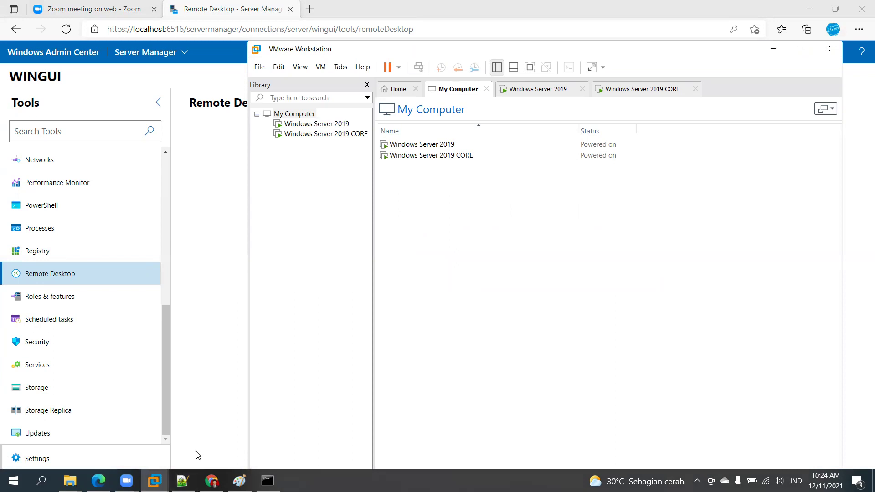
pyautogui.moveTo(154, 481)
pyautogui.click(253, 417)
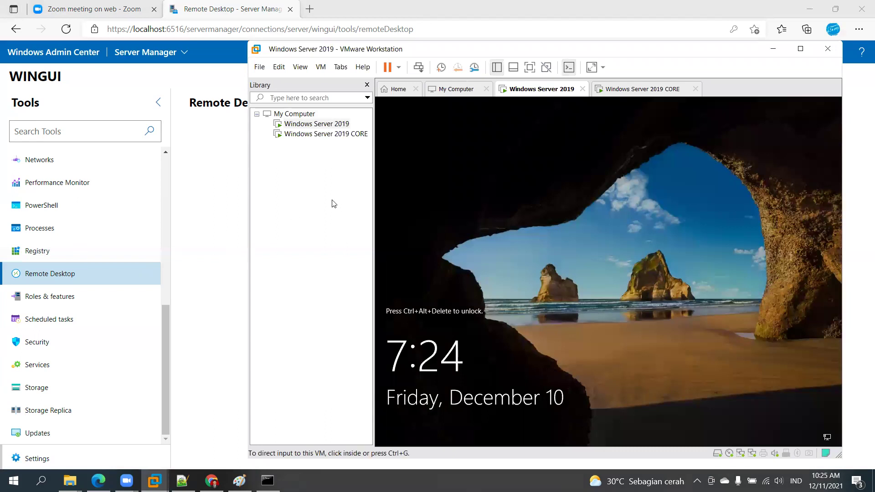
# Send Ctrl+Alt+Del to the Windows Server 2019 VM and sign in as Administrator with the account password.
pyautogui.rightClick(328, 125)
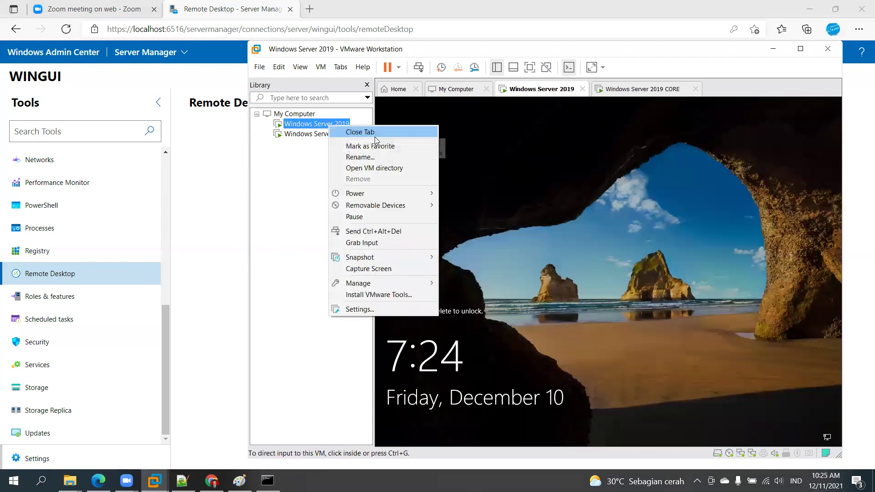
pyautogui.click(408, 231)
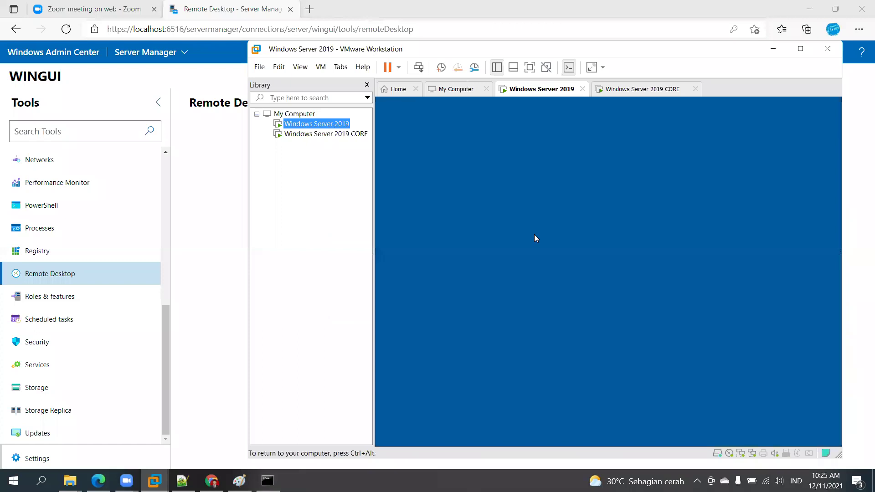
pyautogui.click(593, 308)
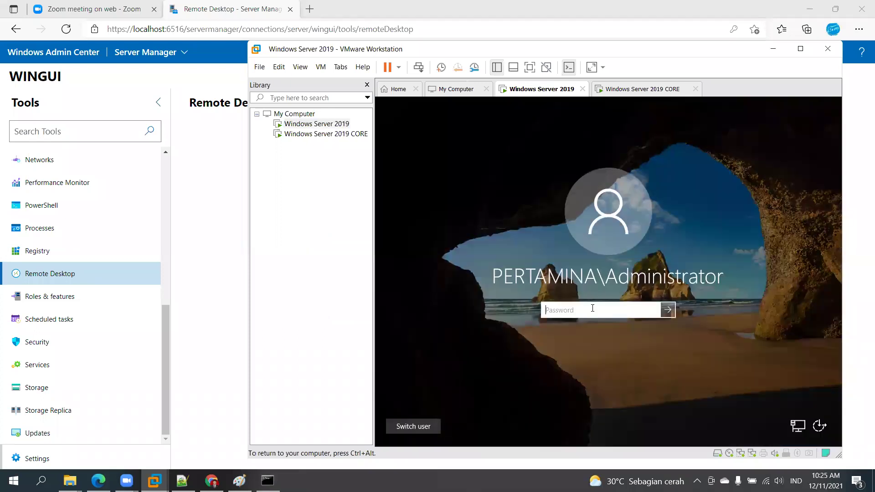
pyautogui.write('•••')
pyautogui.write('••••••')
pyautogui.press('Return')
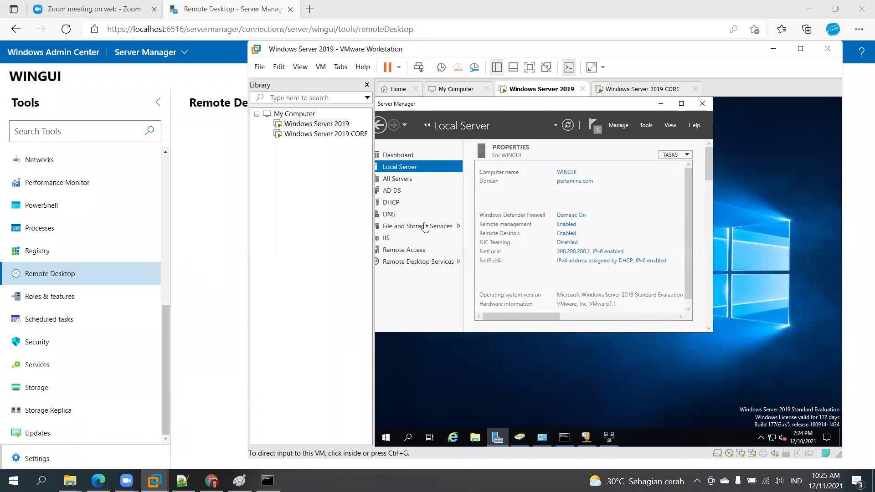
# Open Active Directory Users and Computers from WINGUI's Server Manager tools.
pyautogui.click(648, 132)
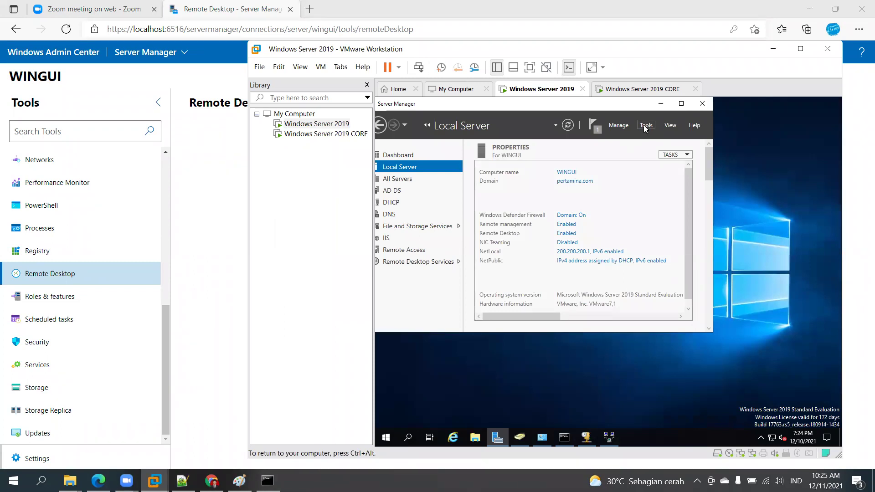
pyautogui.click(647, 129)
pyautogui.scroll(2, 703, 160)
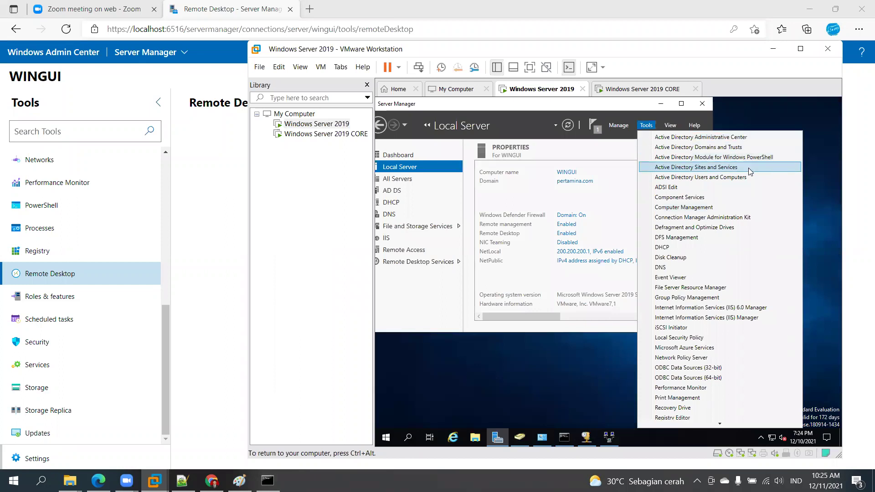
pyautogui.click(728, 176)
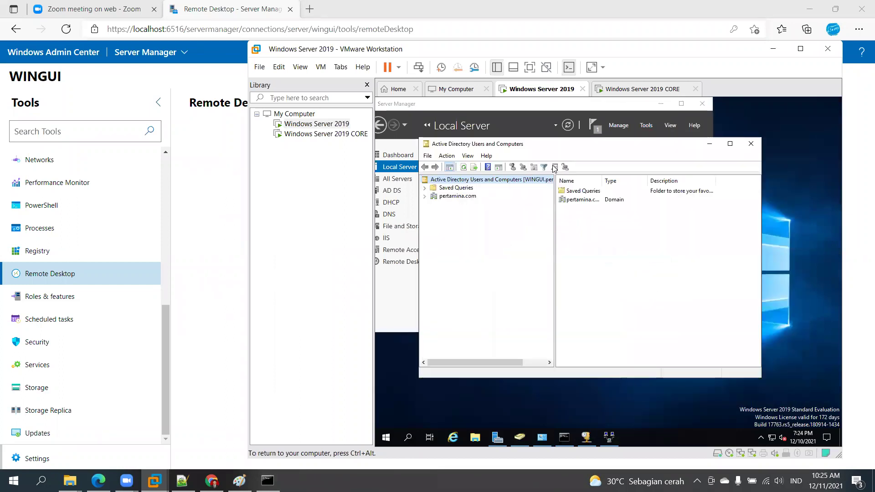
# Expand the pertamina.com domain and review the contents of its Users and Computers containers.
pyautogui.click(453, 199)
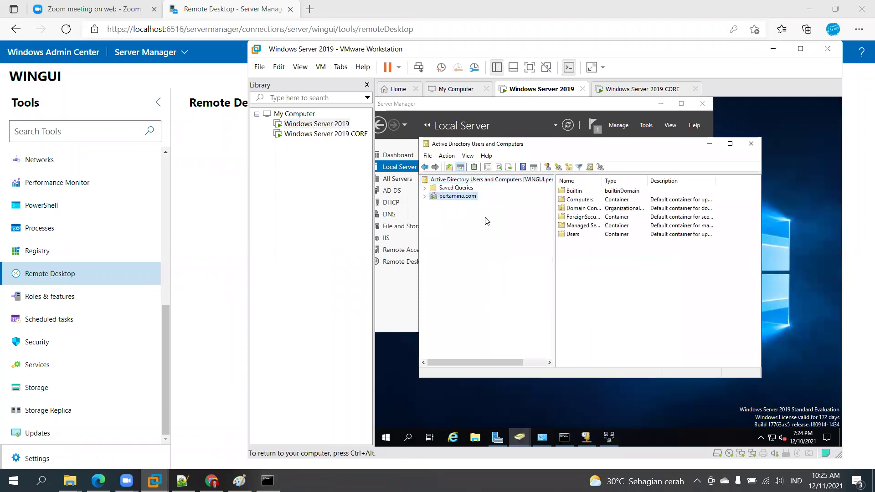
pyautogui.click(425, 196)
pyautogui.click(458, 246)
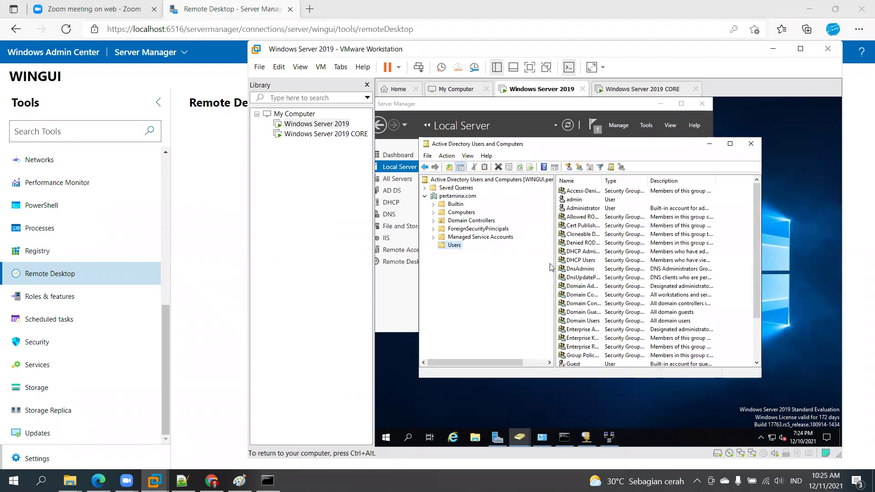
pyautogui.scroll(-2, 560, 269)
pyautogui.click(462, 213)
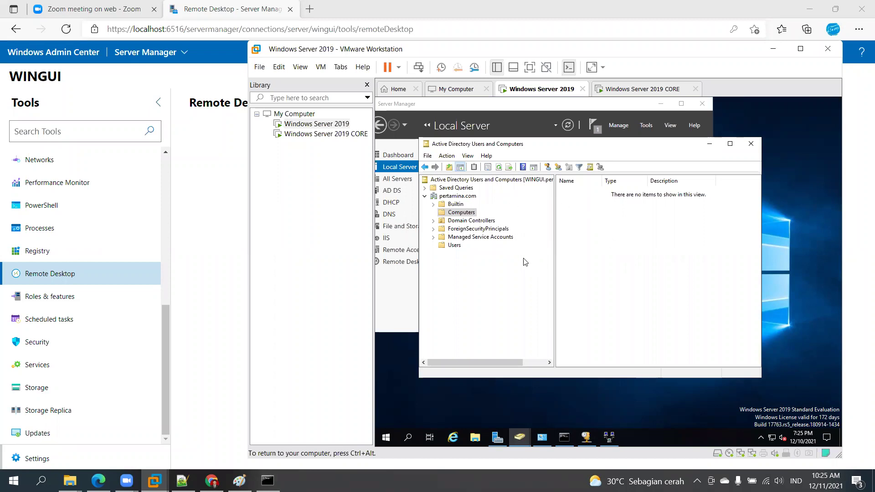
# Start a new user in the Users container with first name user1 and logon name user1, continuing to the password settings.
pyautogui.click(446, 247)
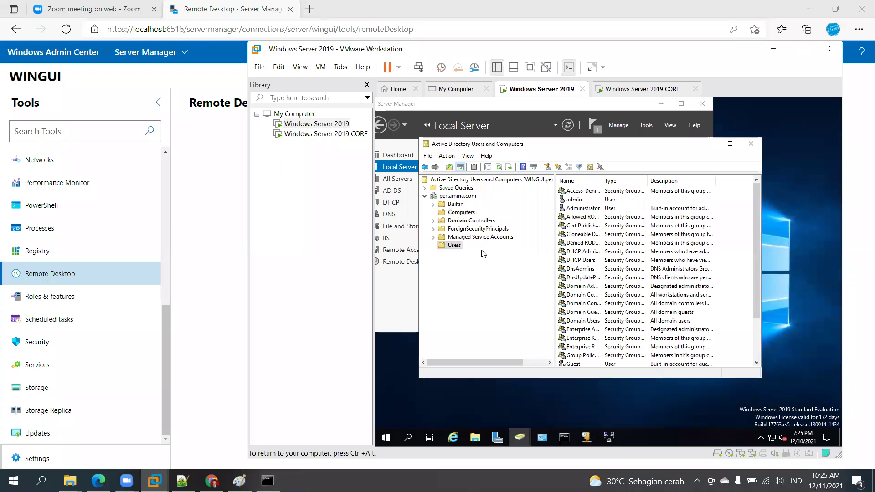
pyautogui.rightClick(454, 246)
pyautogui.moveTo(490, 274)
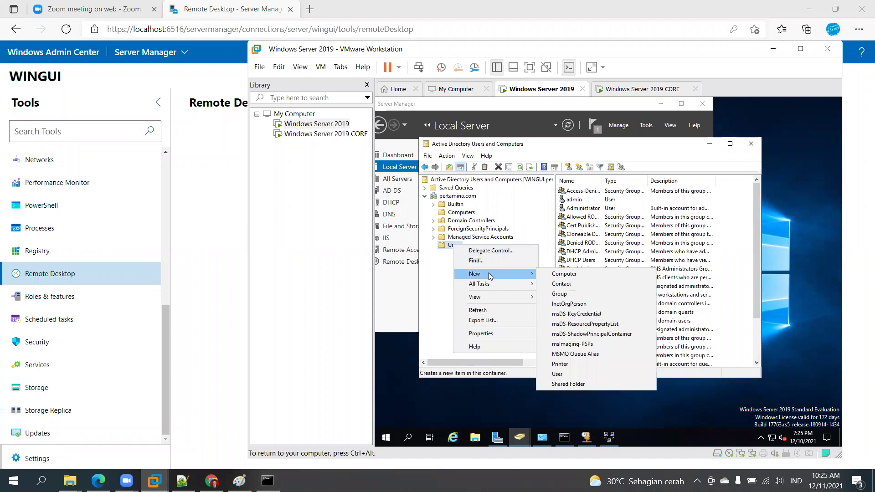
pyautogui.click(570, 376)
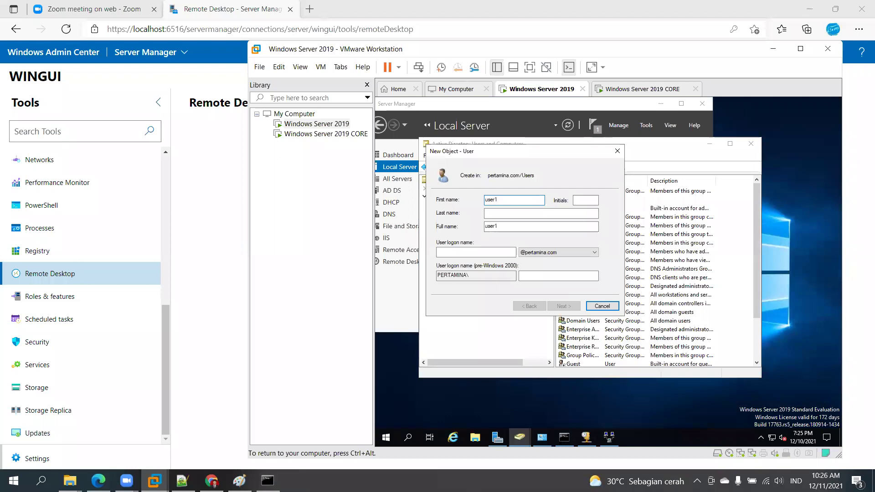
pyautogui.click(472, 254)
pyautogui.write('user1')
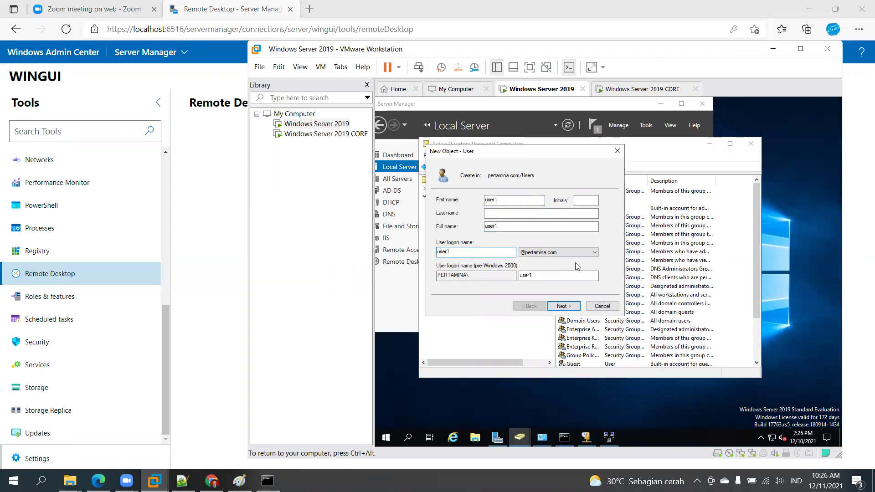
pyautogui.click(563, 306)
# For user1, turn off the required password change at next logon, and enable User cannot change password and Password never expires.
pyautogui.click(499, 231)
pyautogui.click(485, 242)
pyautogui.click(484, 252)
# Enter and confirm the account password for user1 and finish creating the account.
pyautogui.click(524, 199)
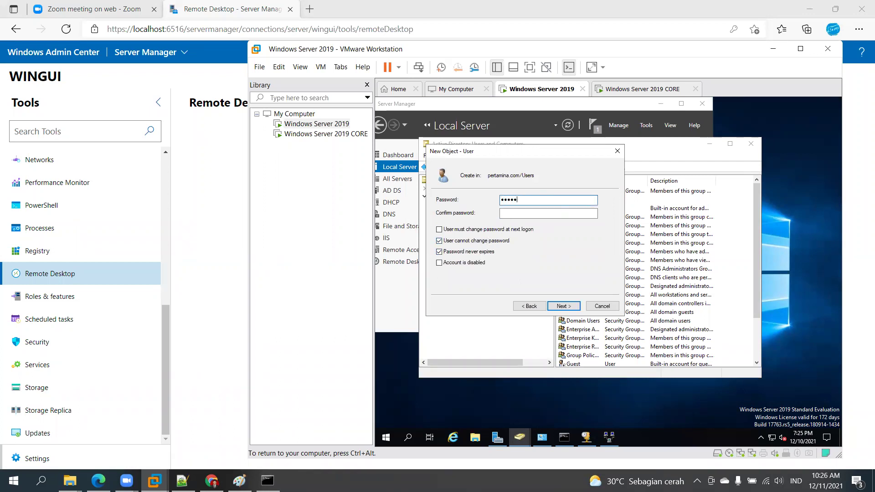
pyautogui.press('Tab')
pyautogui.write('****')
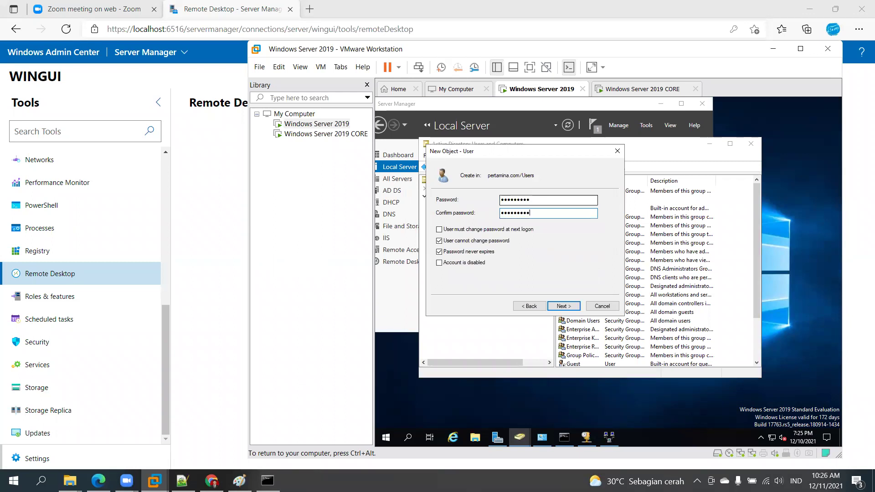
pyautogui.click(564, 306)
pyautogui.click(564, 305)
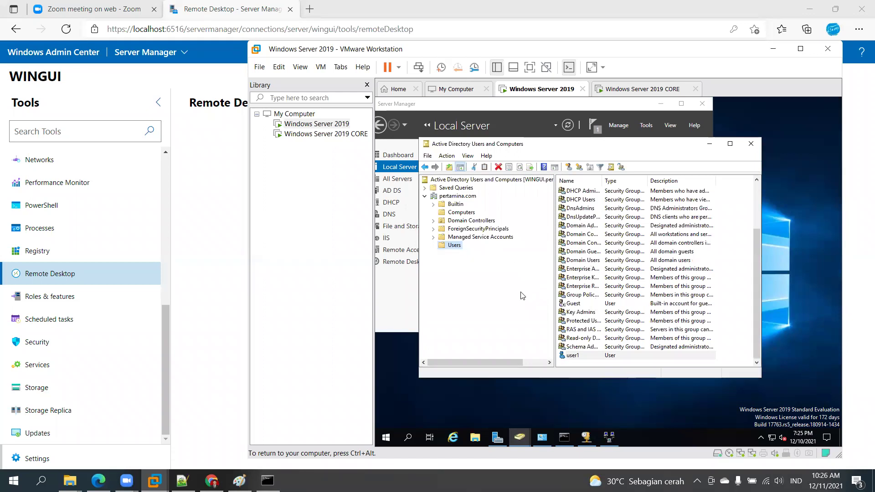
# Start a second new user in the Users container with first name user2 and a logon name, continuing to the password settings.
pyautogui.rightClick(457, 245)
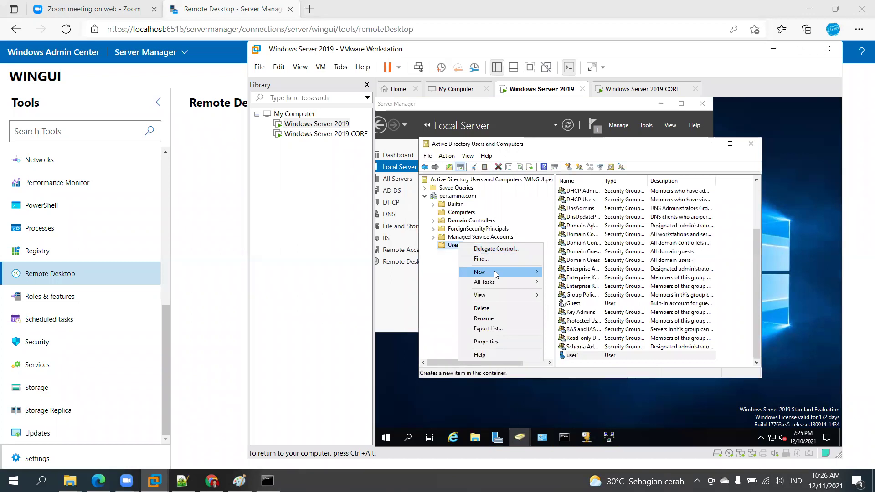
pyautogui.moveTo(494, 271)
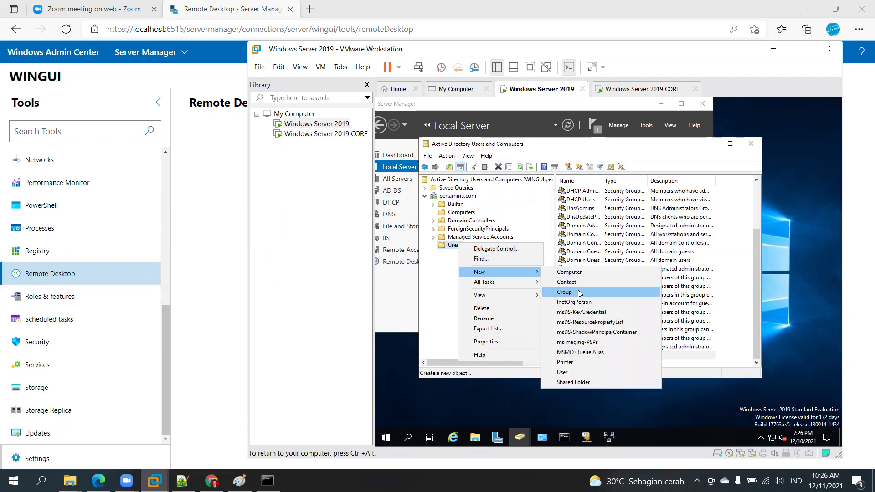
pyautogui.click(574, 370)
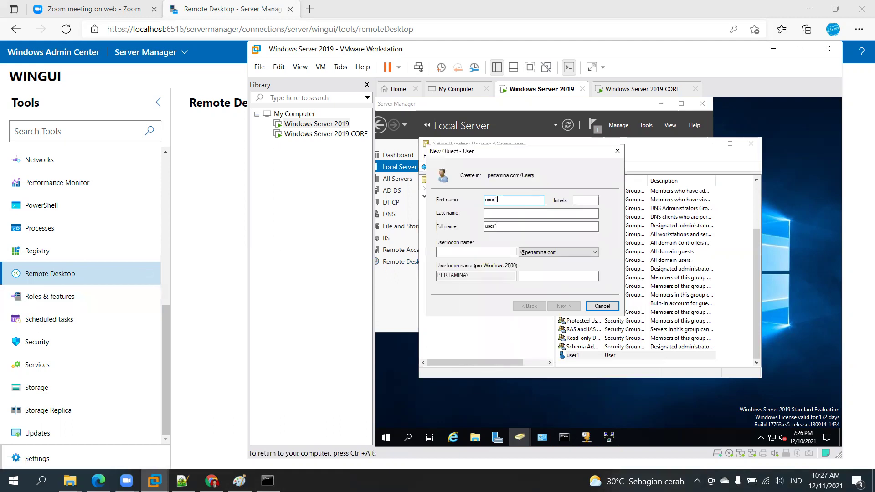
pyautogui.click(471, 251)
pyautogui.write('user')
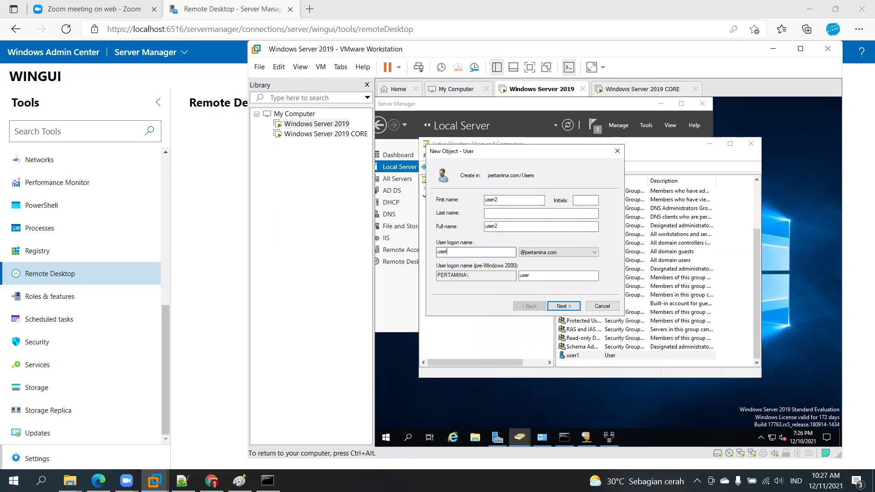
pyautogui.click(565, 310)
# For user2, enable User cannot change password and Password never expires, with no required password change at next logon.
pyautogui.click(485, 241)
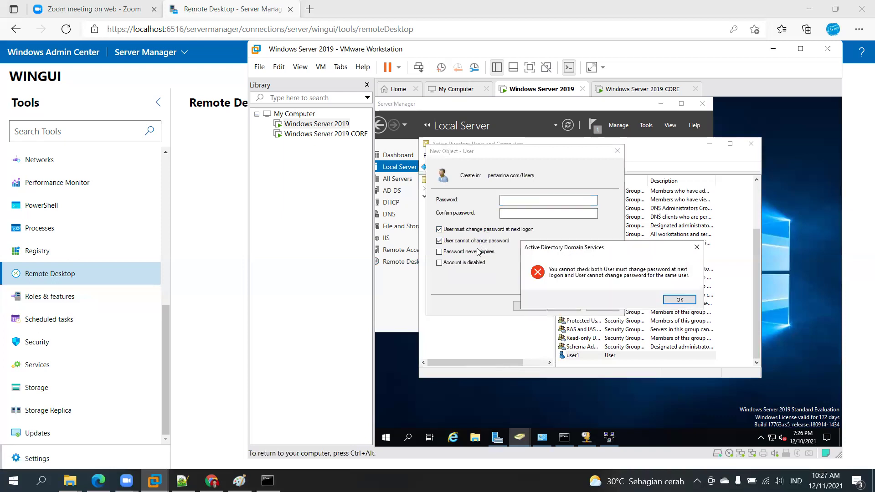
pyautogui.click(670, 300)
pyautogui.click(461, 252)
# Enter and confirm the account password for user2, finish creating the account, and select the Users container.
pyautogui.click(512, 199)
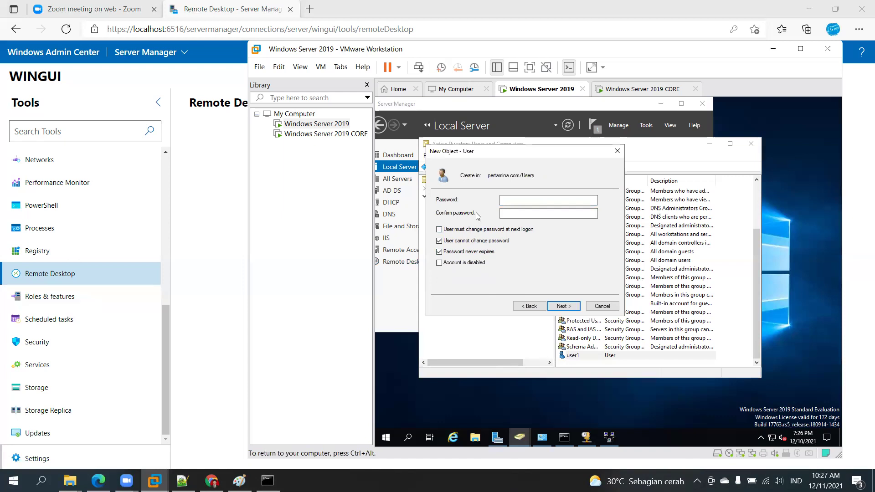
pyautogui.click(509, 197)
pyautogui.write('•••••••')
pyautogui.click(524, 213)
pyautogui.write('••••••••')
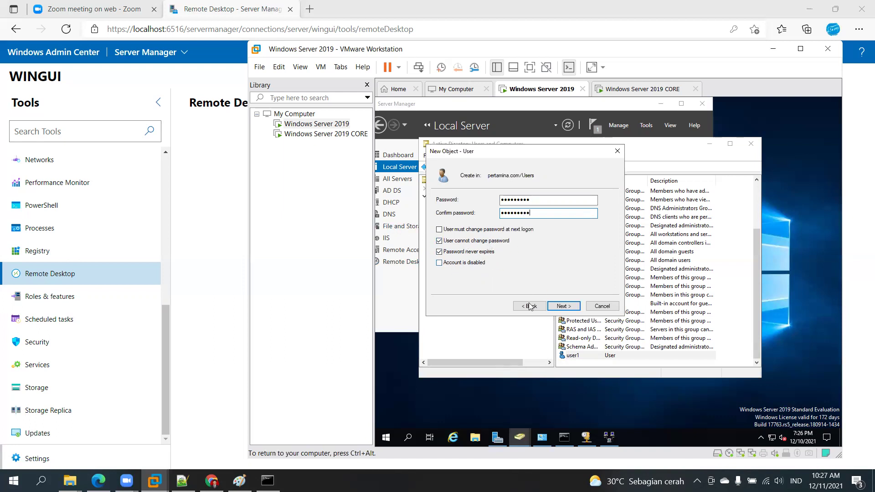
pyautogui.click(564, 306)
pyautogui.click(563, 306)
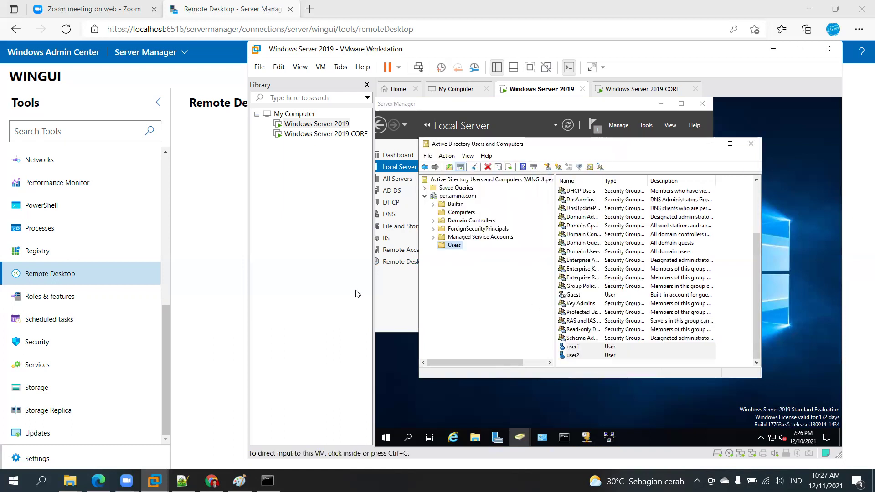
pyautogui.click(455, 248)
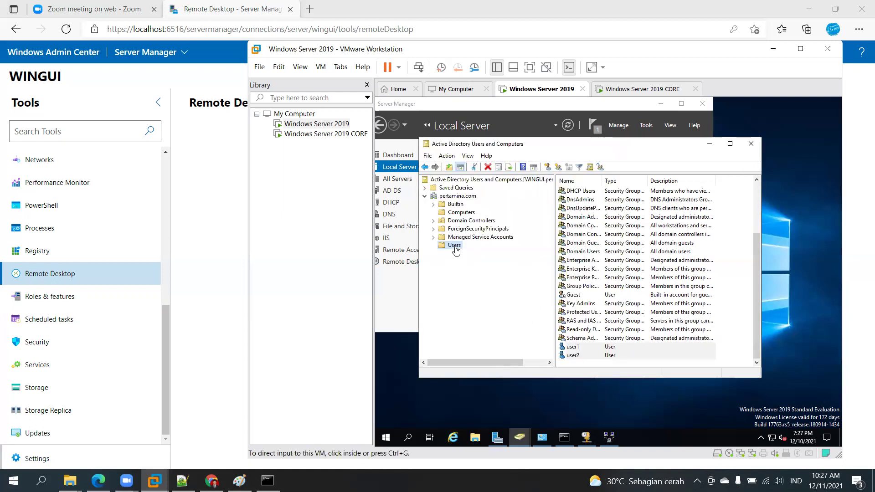